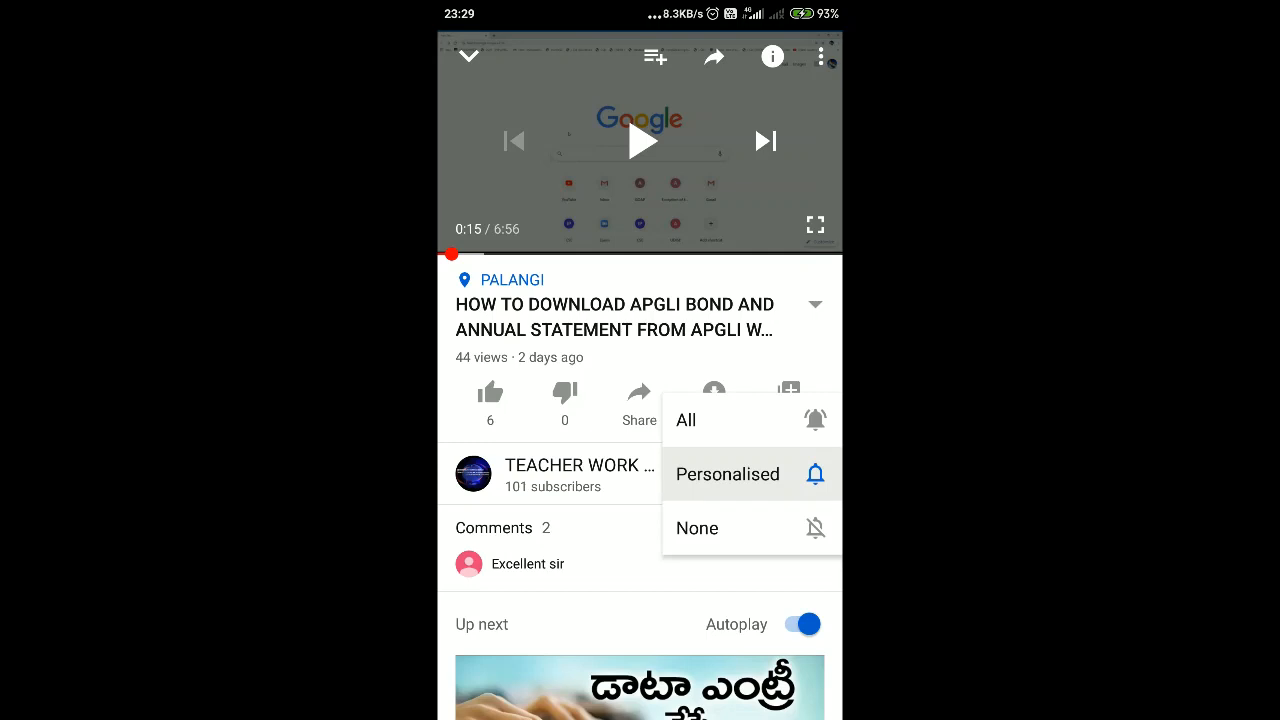
Step: Turn on All notifications for the subscribed channel and like the APGLI bond video
{"action": "left_click", "coordinate": [700, 420]}
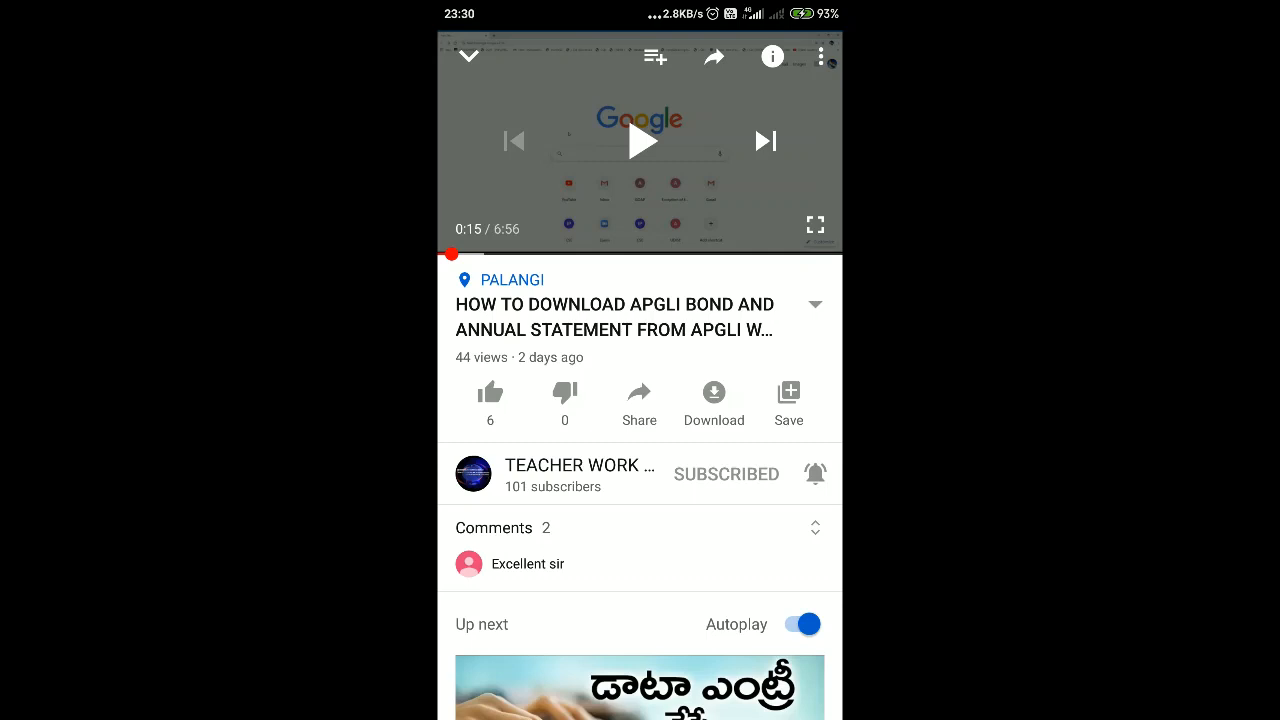
{"action": "left_click", "coordinate": [490, 393]}
{"action": "left_click", "coordinate": [639, 400]}
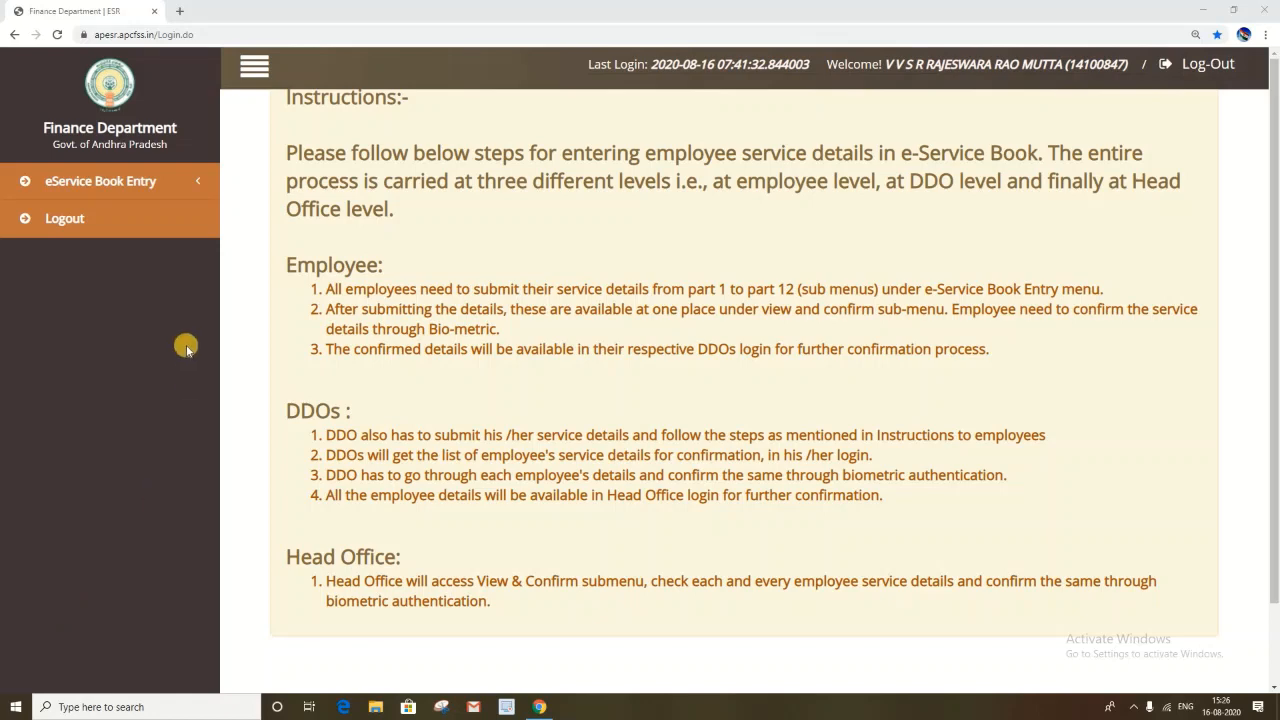
Step: Open the PART 3,4 & 5 SR Events page under eService Book Entry
{"action": "left_click", "coordinate": [186, 178]}
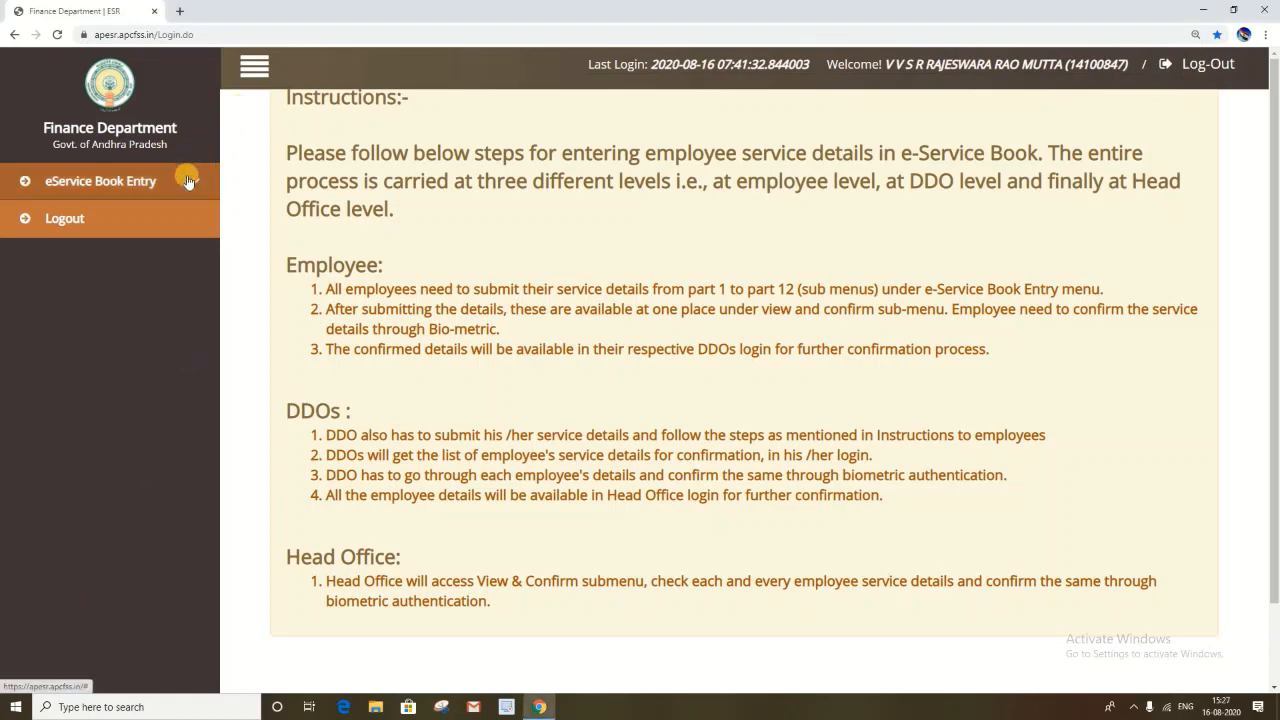
{"action": "left_click", "coordinate": [176, 280]}
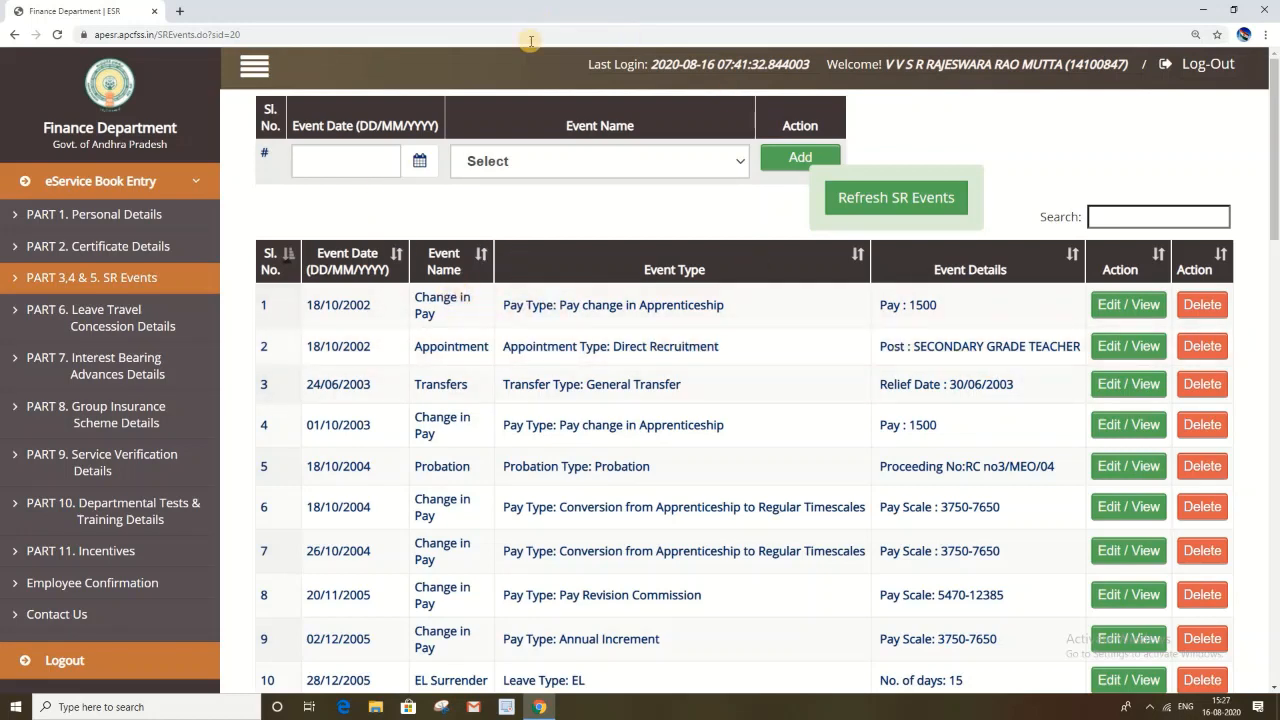
Step: Add a Change in Pay event dated 18/10/2002 to the SR events
{"action": "left_click", "coordinate": [596, 159]}
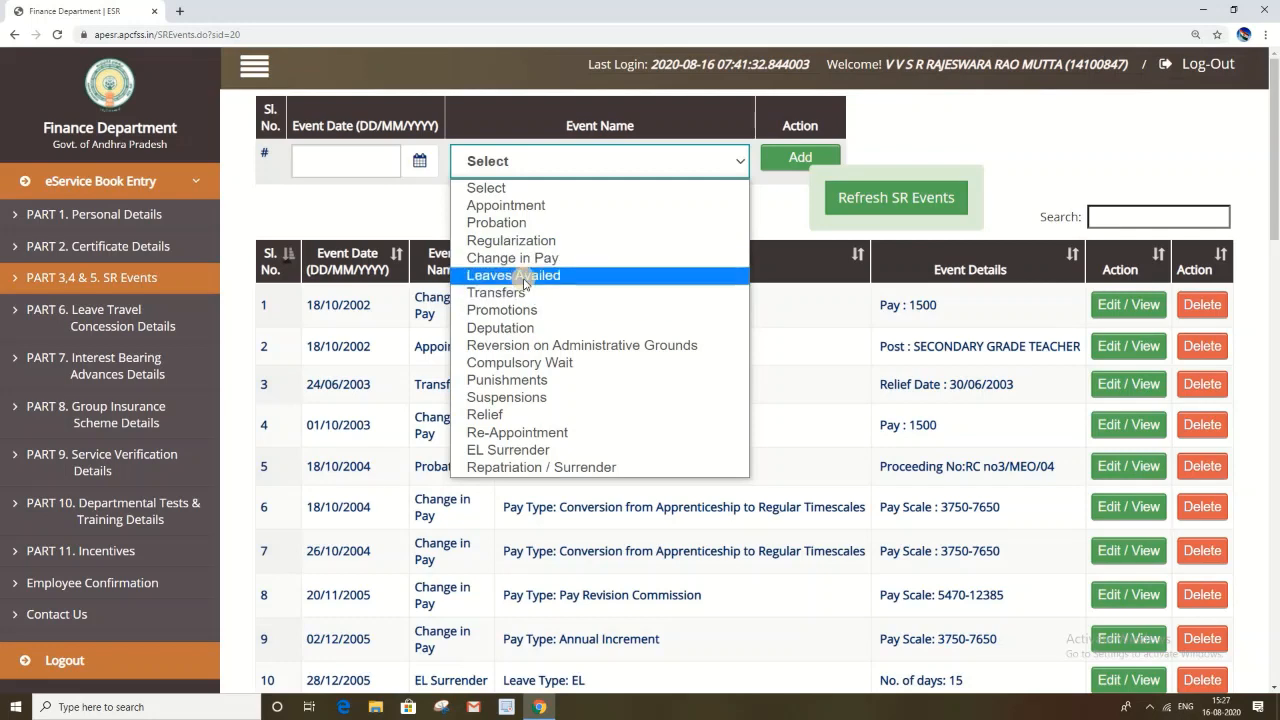
{"action": "left_click", "coordinate": [573, 259]}
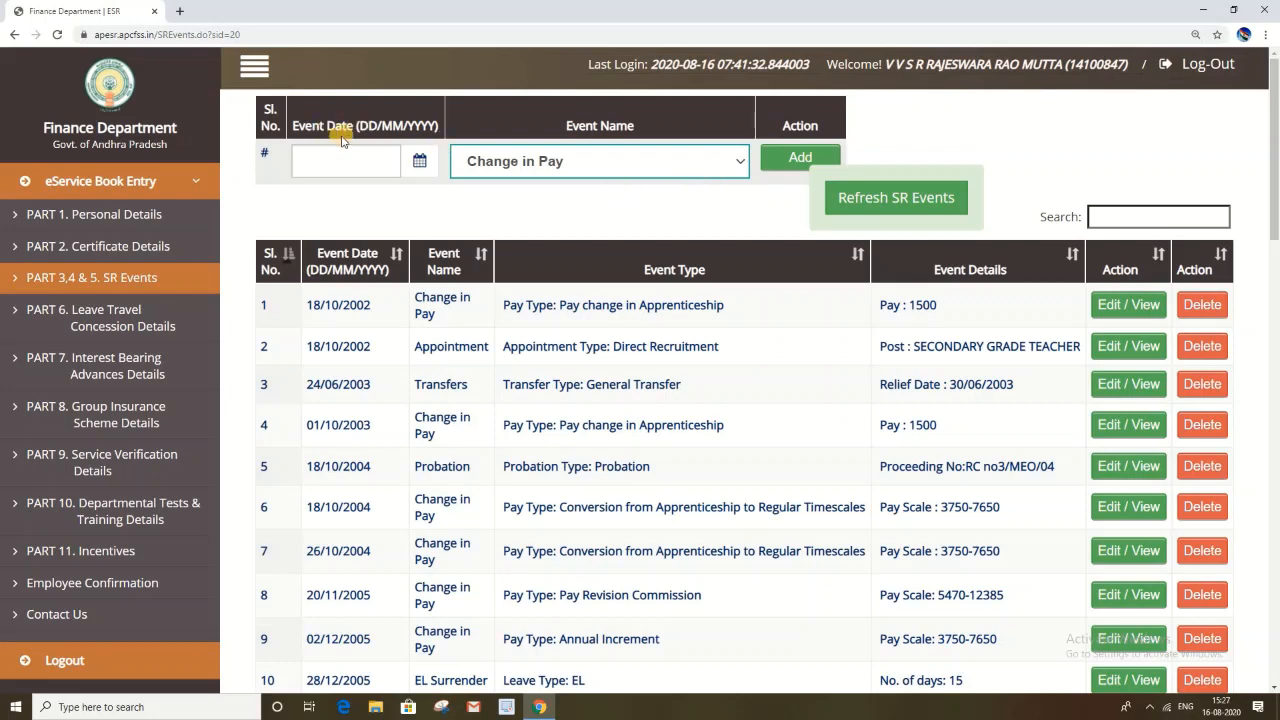
{"action": "left_click", "coordinate": [318, 163]}
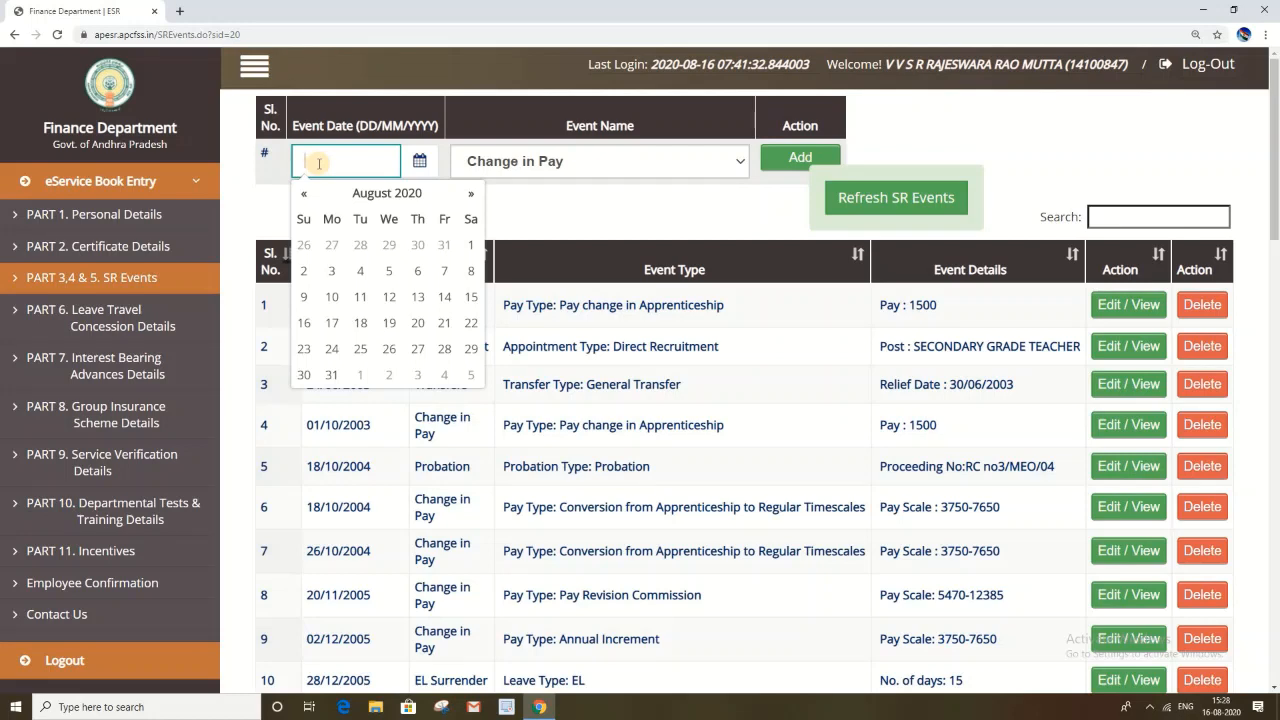
{"action": "type", "text": "18/10/0"}
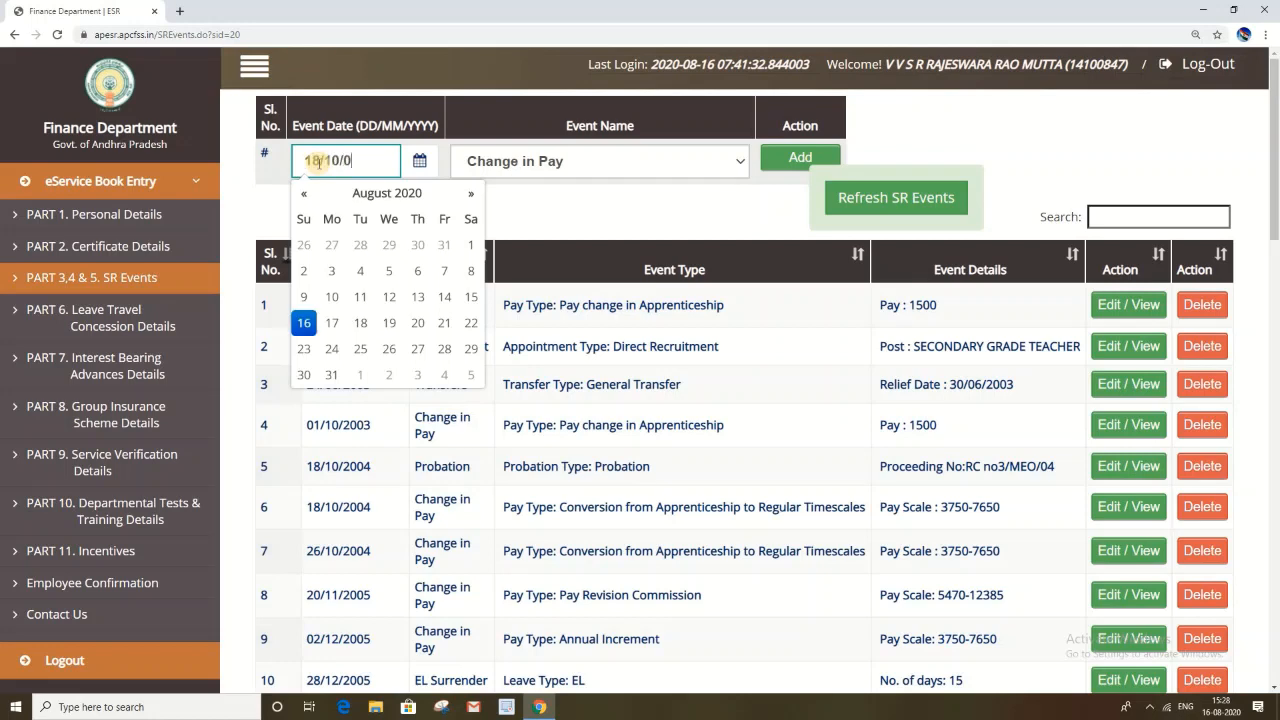
{"action": "key", "text": "BackSpace"}
{"action": "type", "text": "2002"}
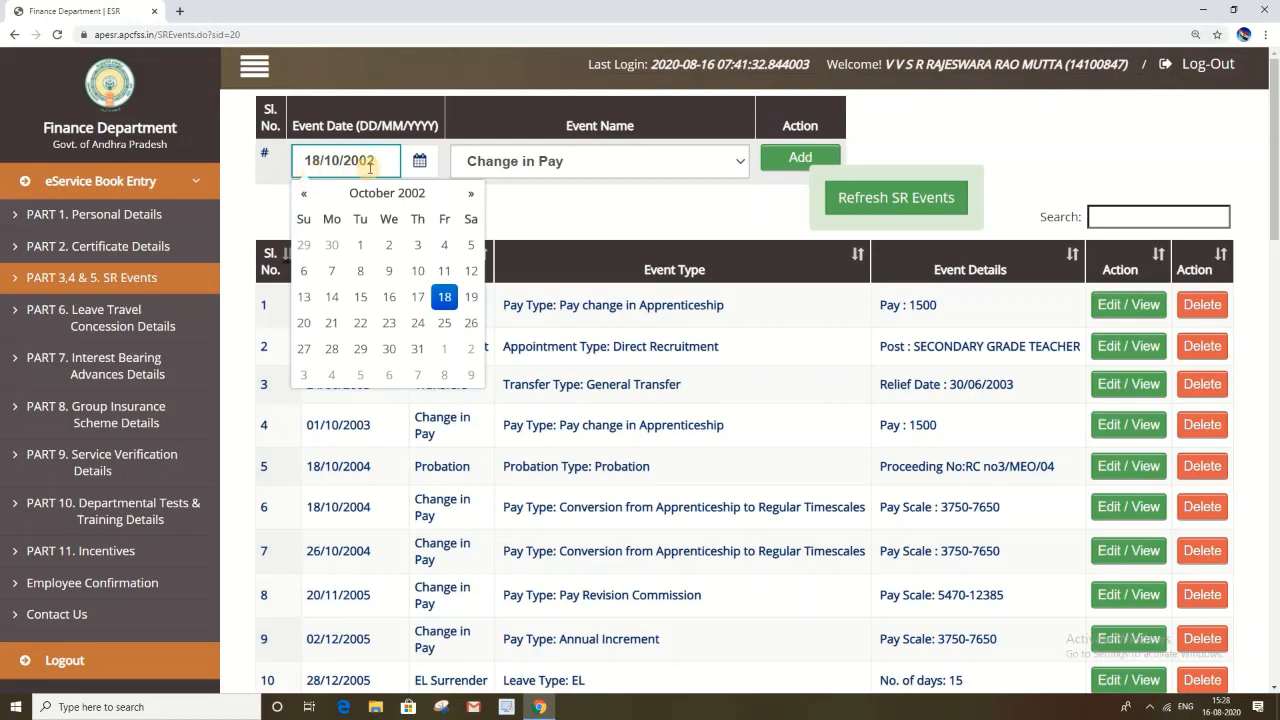
{"action": "left_click", "coordinate": [797, 159]}
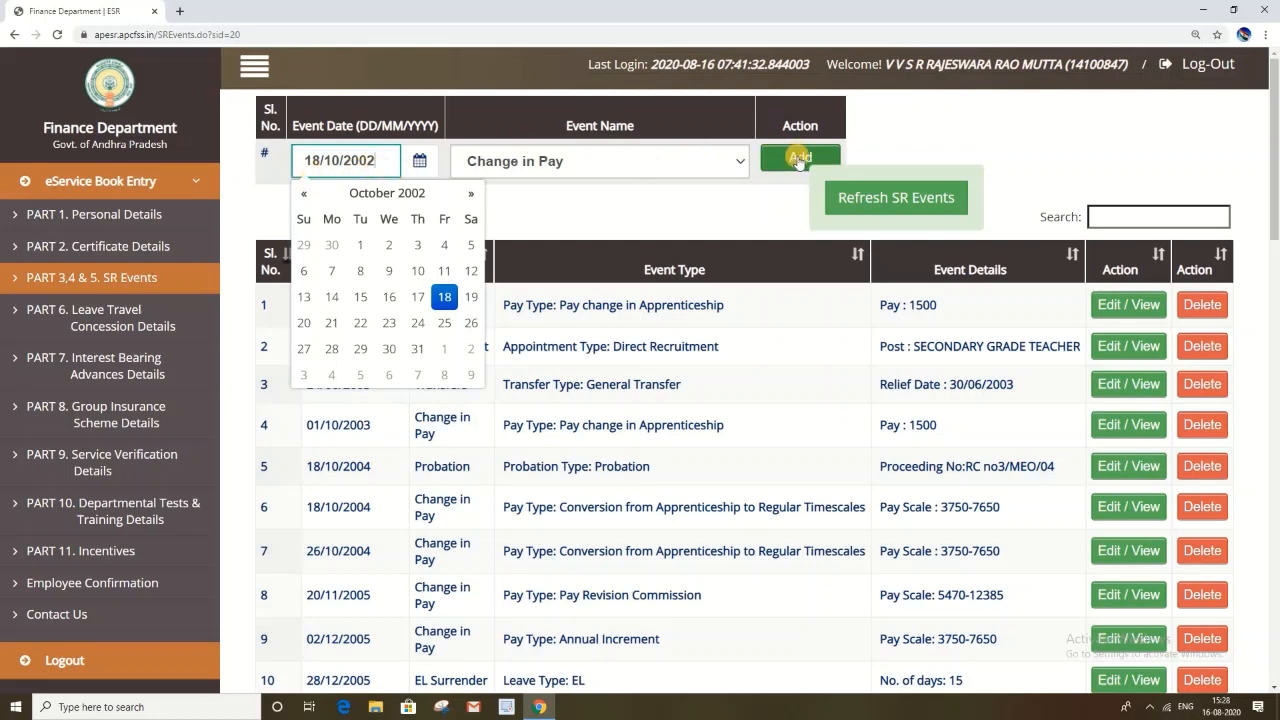
{"action": "left_click", "coordinate": [799, 160]}
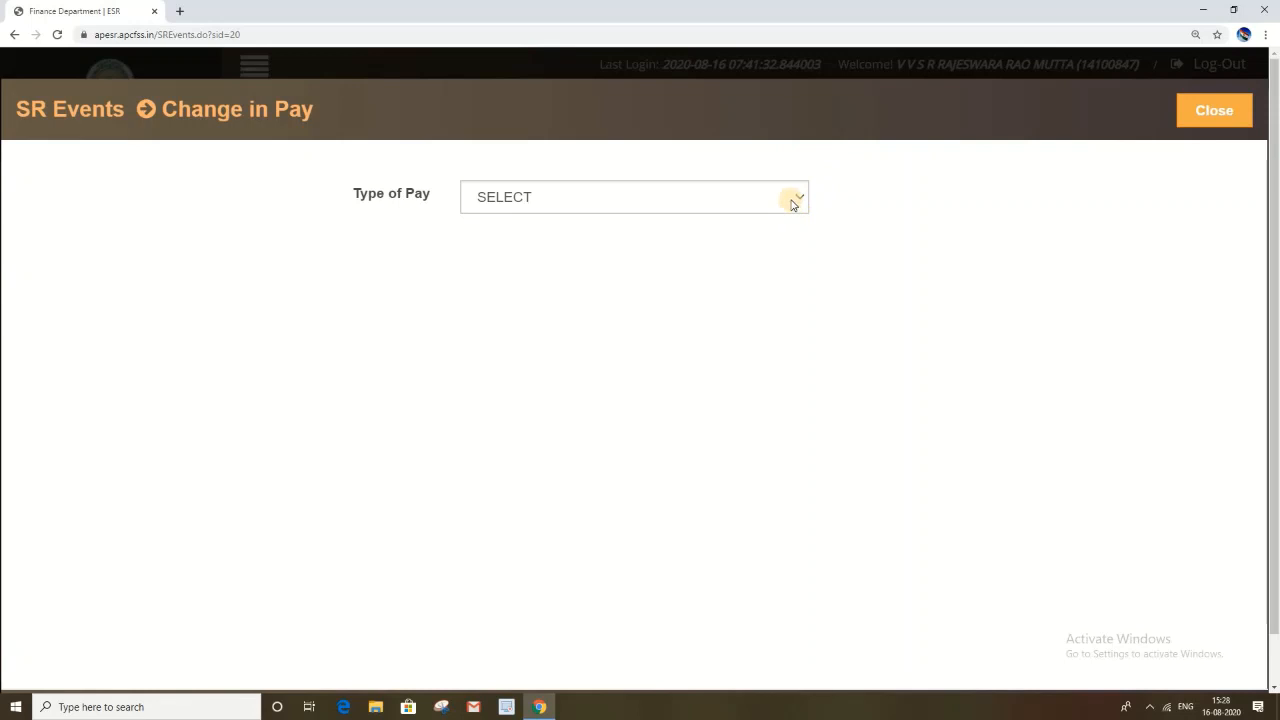
Step: Set the type of pay to Pay change in Apprenticeship, with PRC type State and PRC year 1999
{"action": "left_click", "coordinate": [793, 203]}
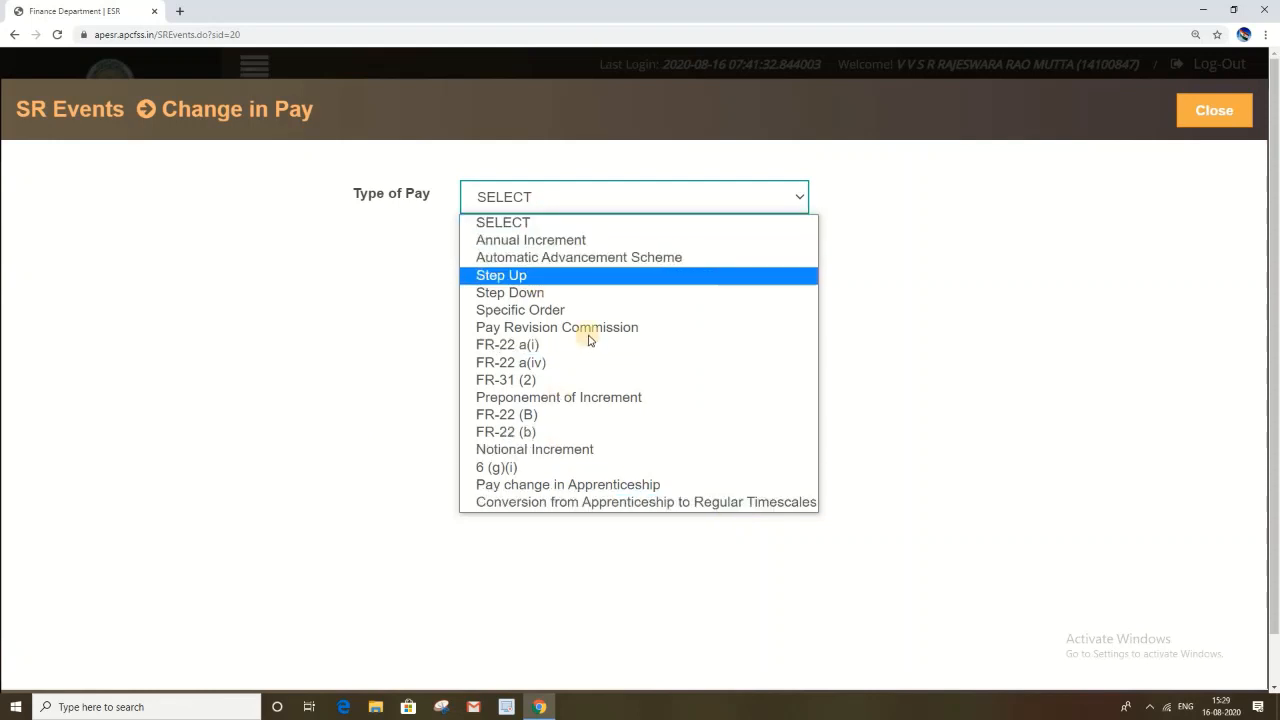
{"action": "left_click", "coordinate": [512, 486]}
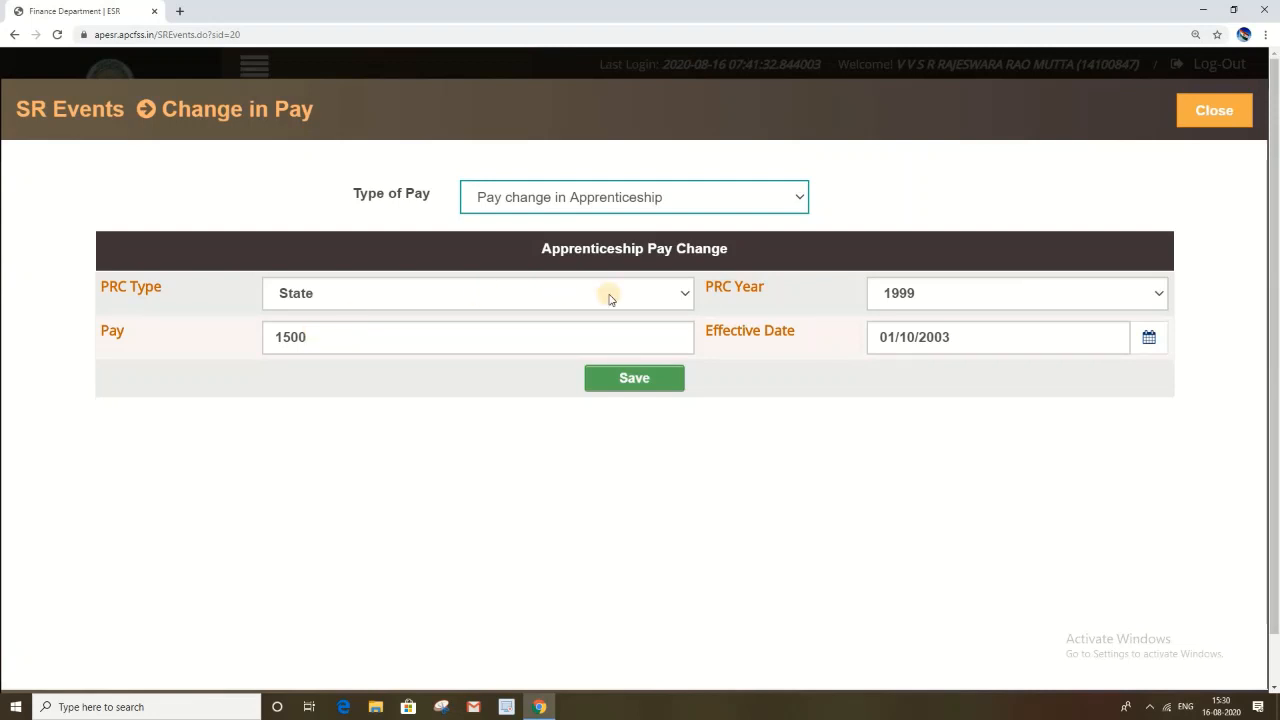
{"action": "left_click", "coordinate": [378, 296]}
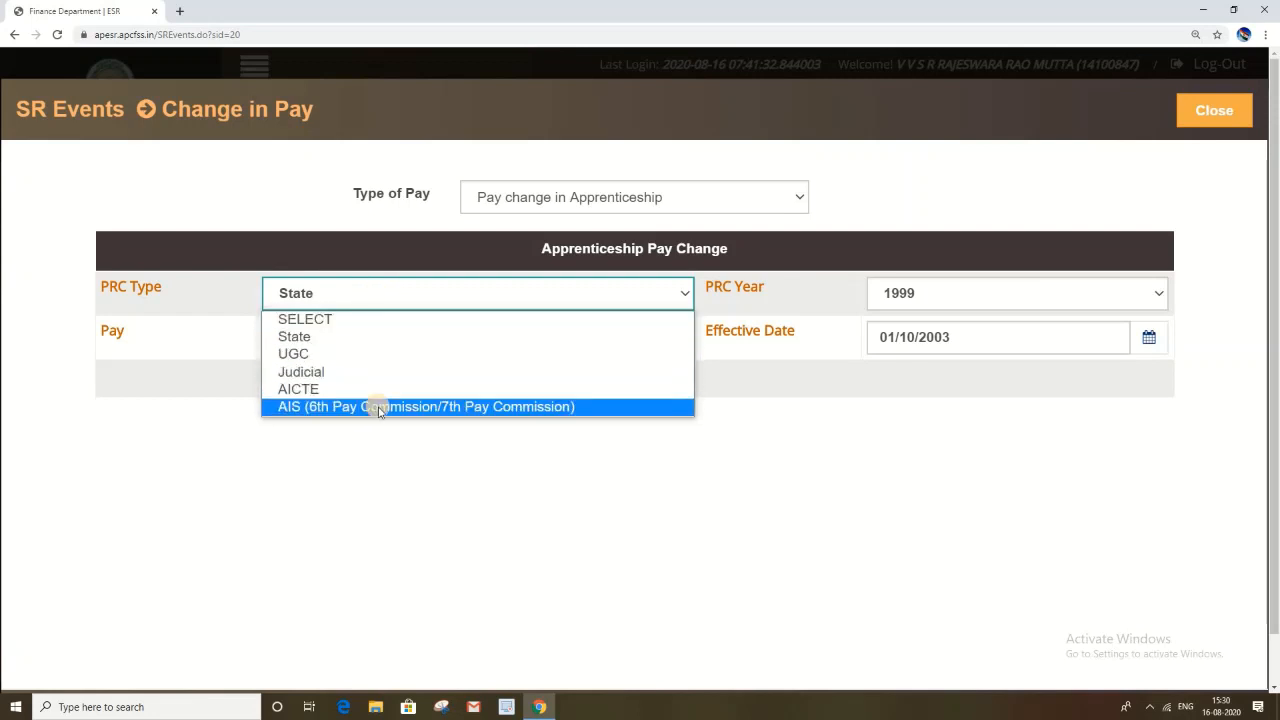
{"action": "left_click", "coordinate": [376, 337]}
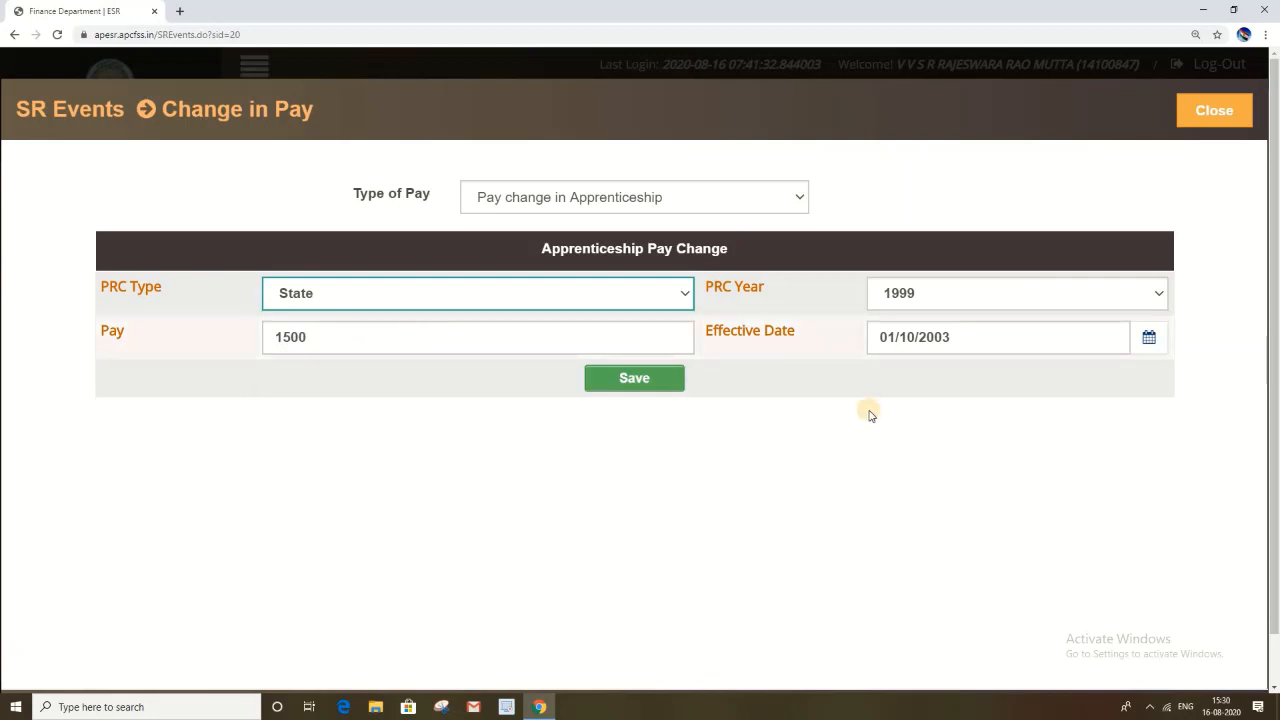
{"action": "left_click", "coordinate": [1066, 305]}
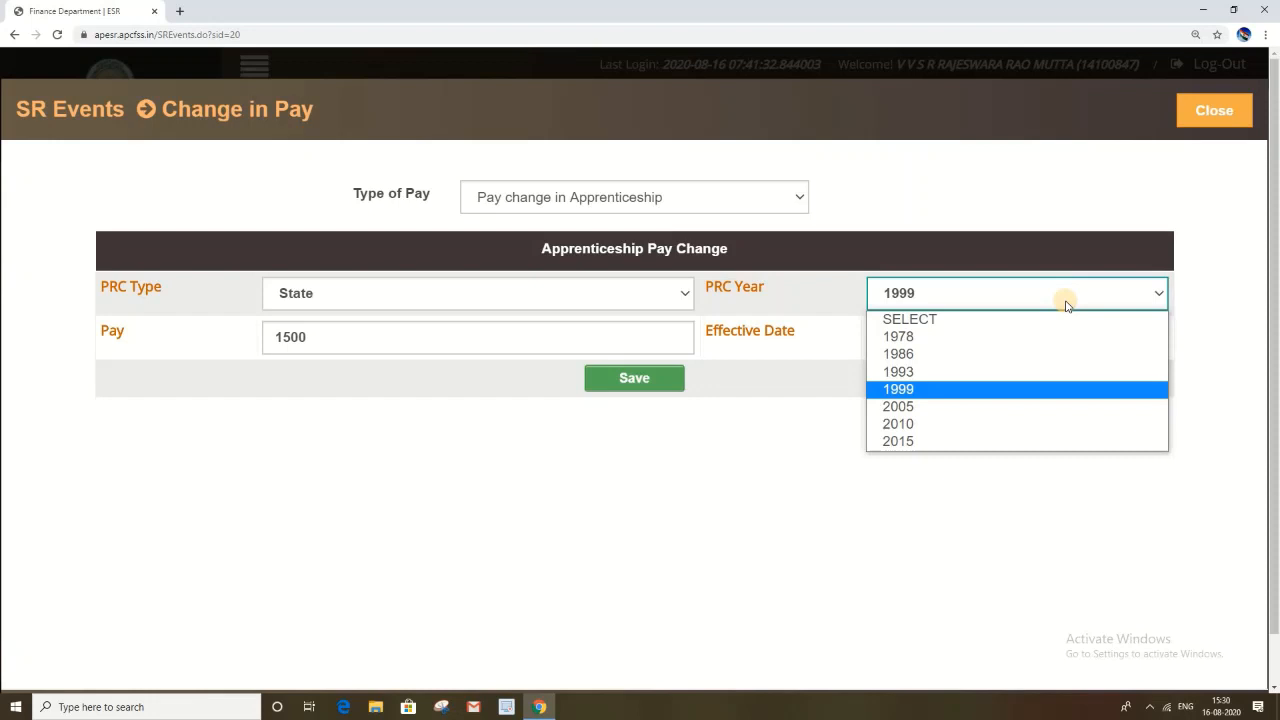
{"action": "left_click", "coordinate": [1017, 389]}
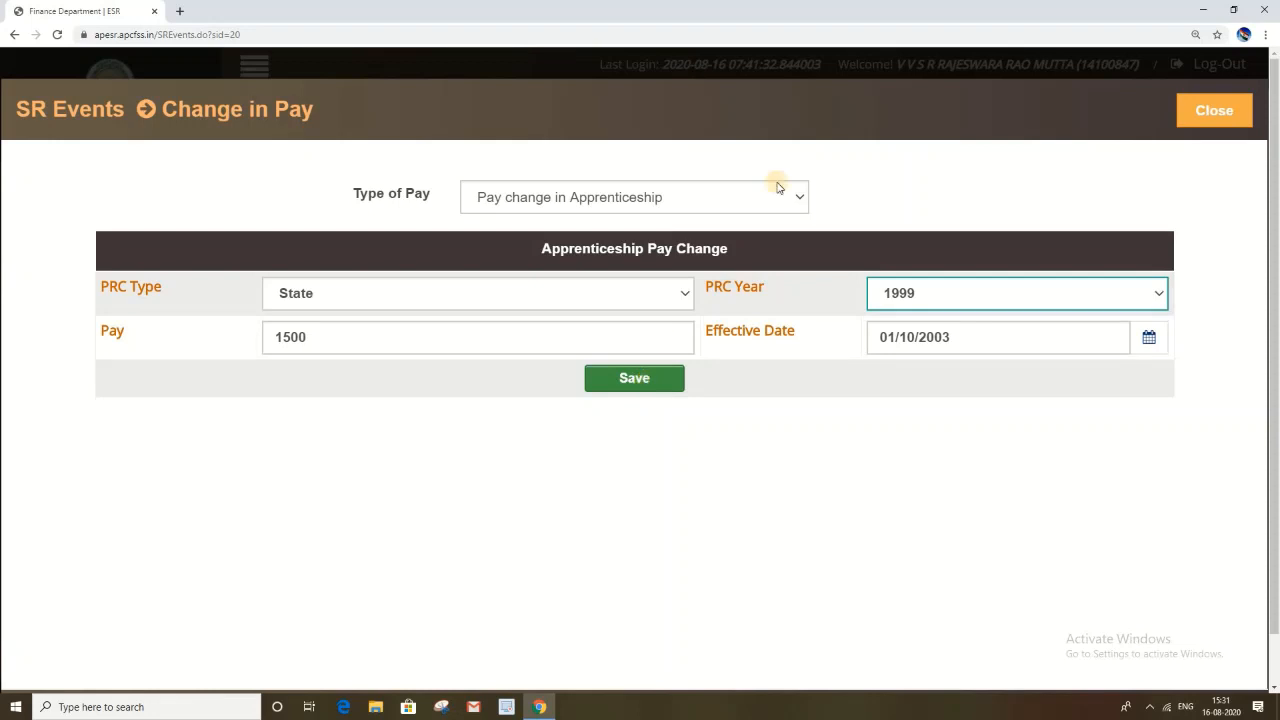
Step: Save the Apprenticeship Pay Change details, confirm the save, and close the Change in Pay form
{"action": "left_click", "coordinate": [640, 379]}
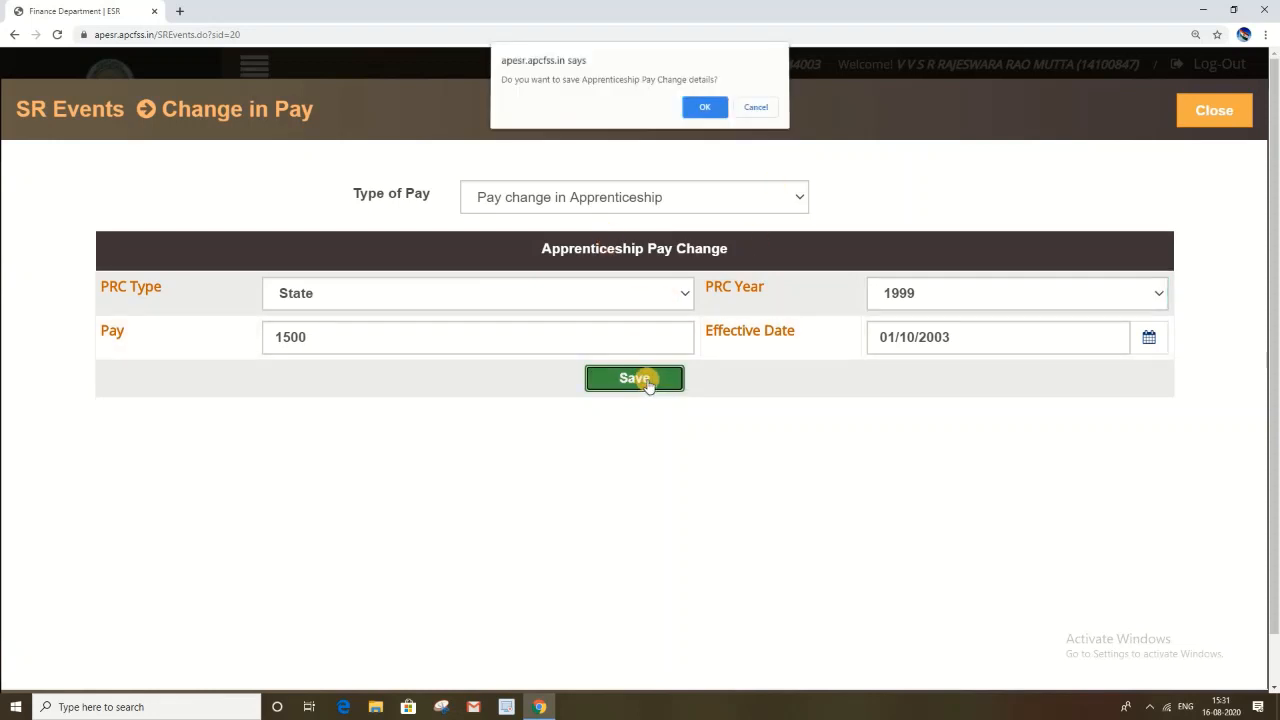
{"action": "left_click", "coordinate": [704, 112]}
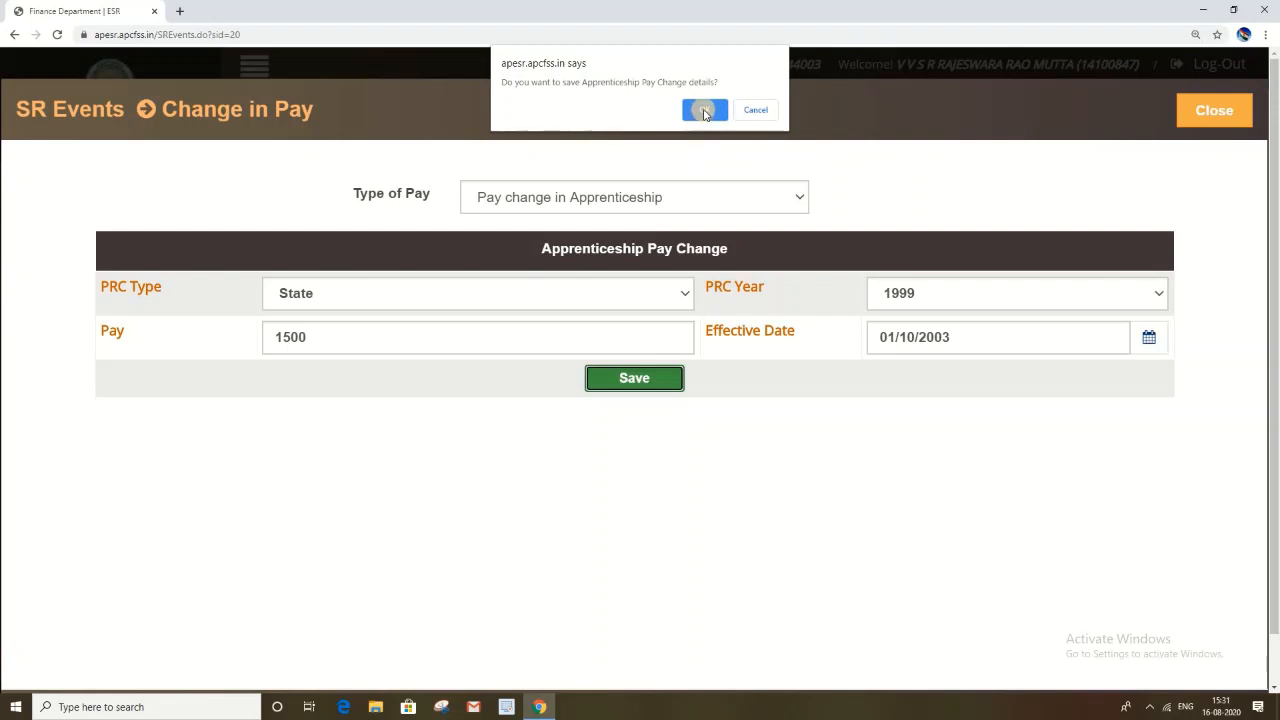
{"action": "left_click", "coordinate": [704, 112]}
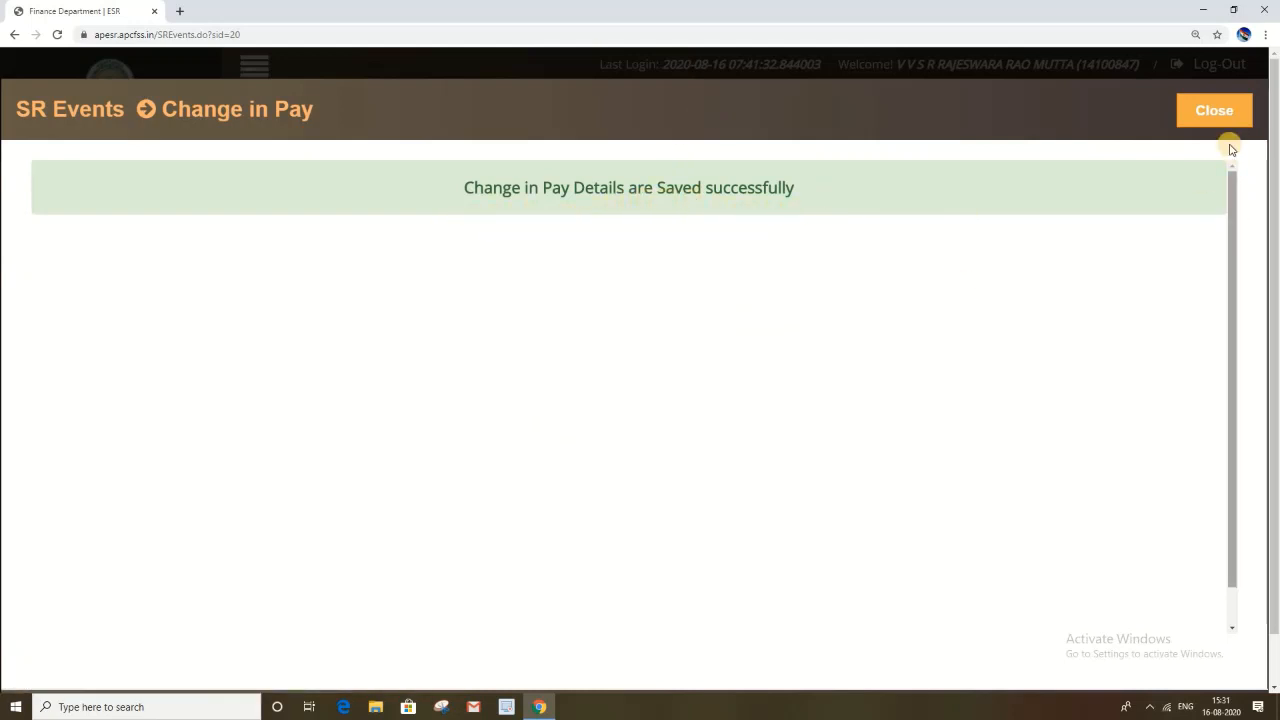
{"action": "left_click", "coordinate": [1216, 113]}
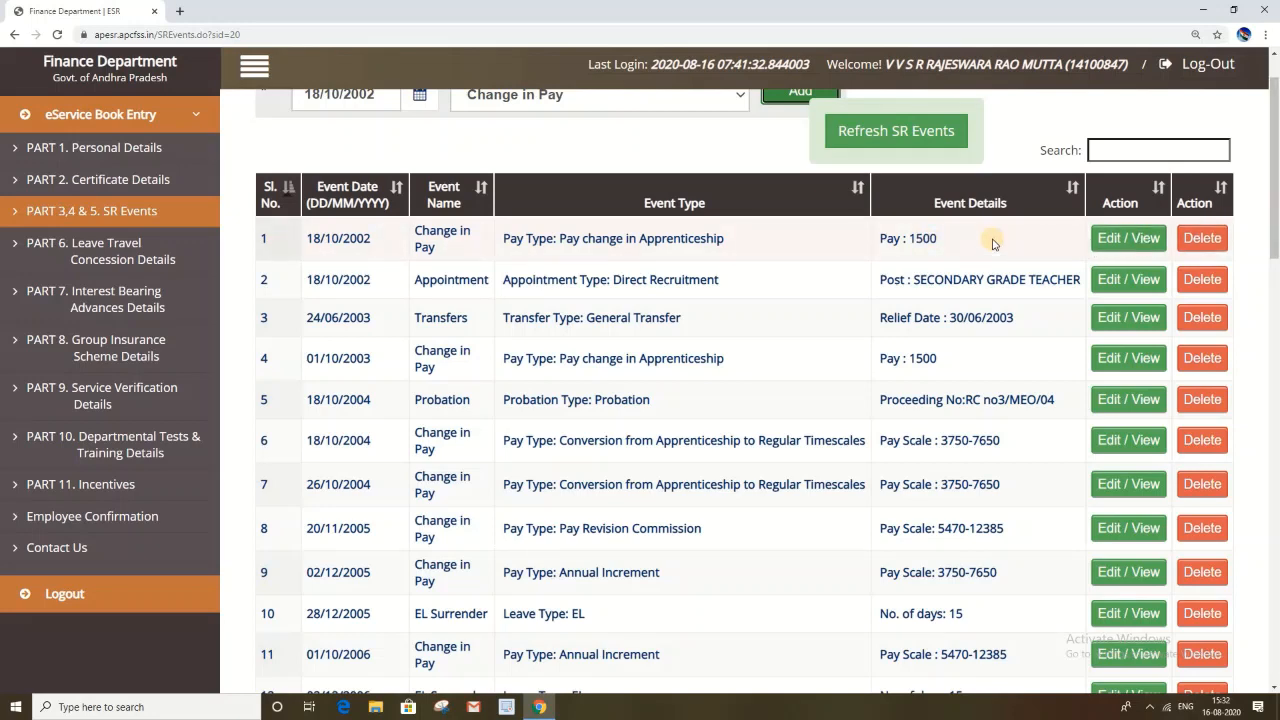
Step: Refresh the SR events and delete the duplicate Change in Pay entry dated 18/10/2002 in row 2
{"action": "left_click", "coordinate": [895, 131]}
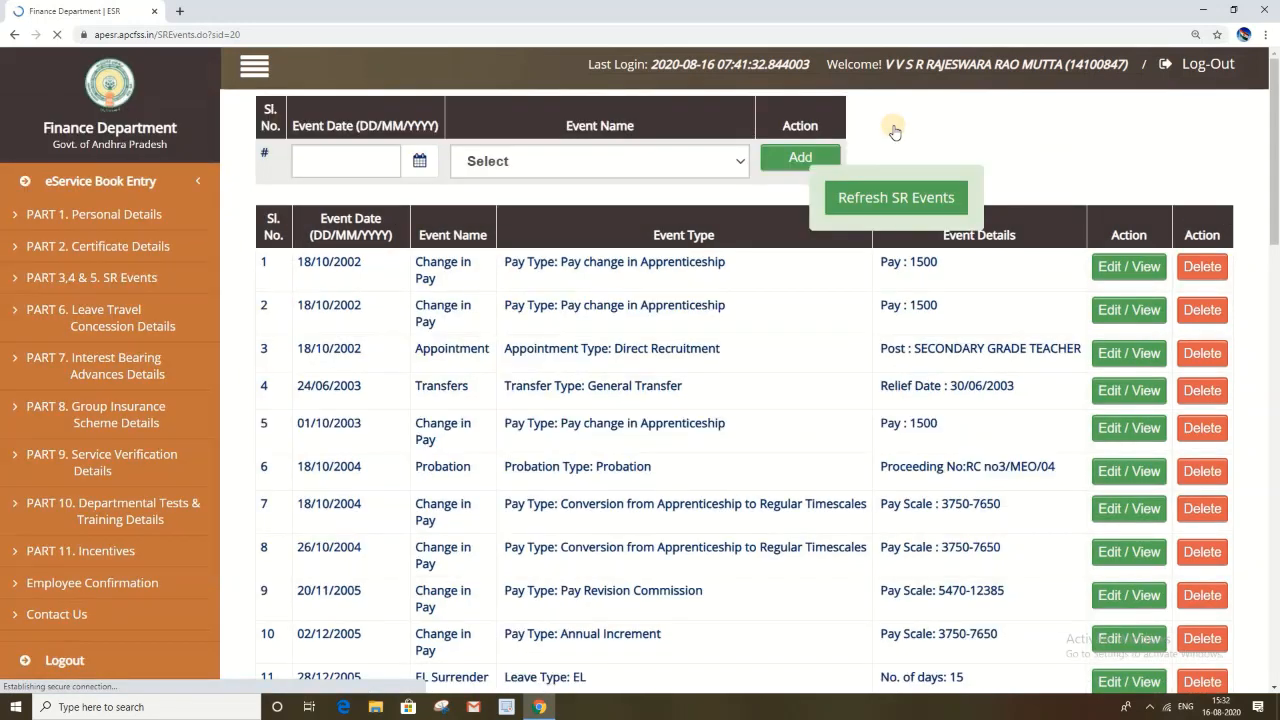
{"action": "scroll", "coordinate": [778, 351], "scroll_direction": "down", "scroll_amount": 2}
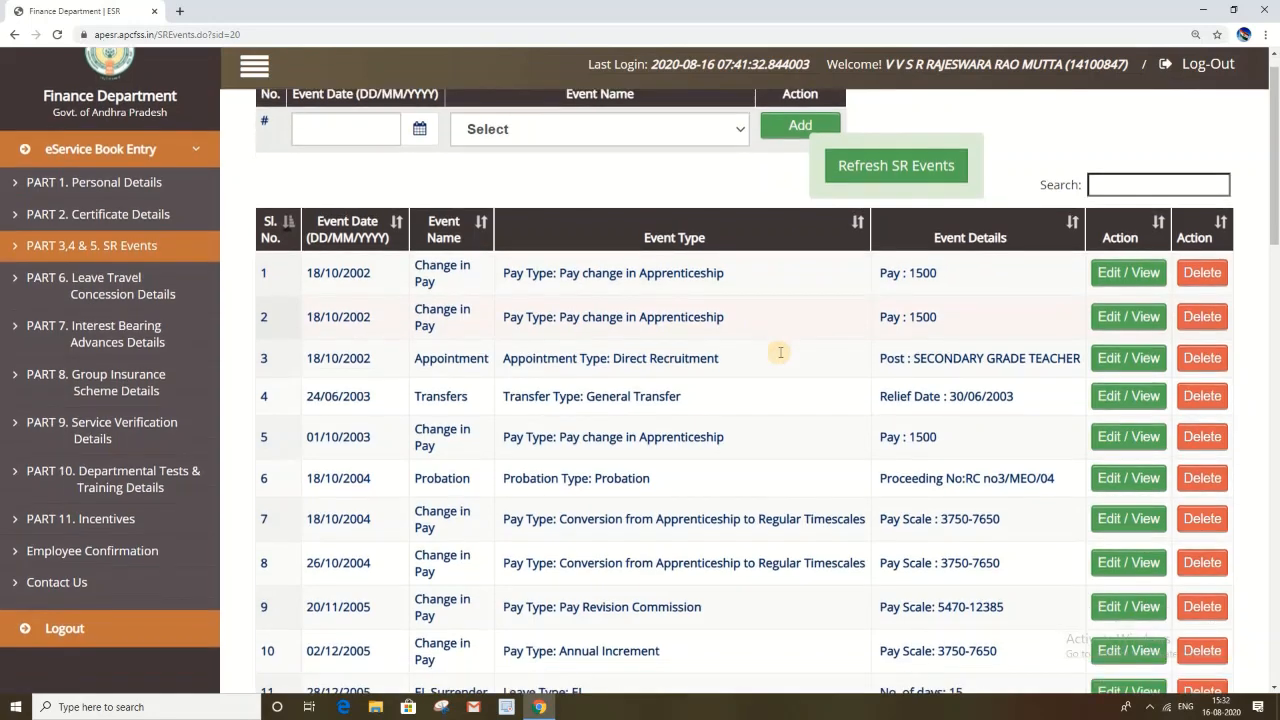
{"action": "scroll", "coordinate": [778, 351], "scroll_direction": "up", "scroll_amount": 2}
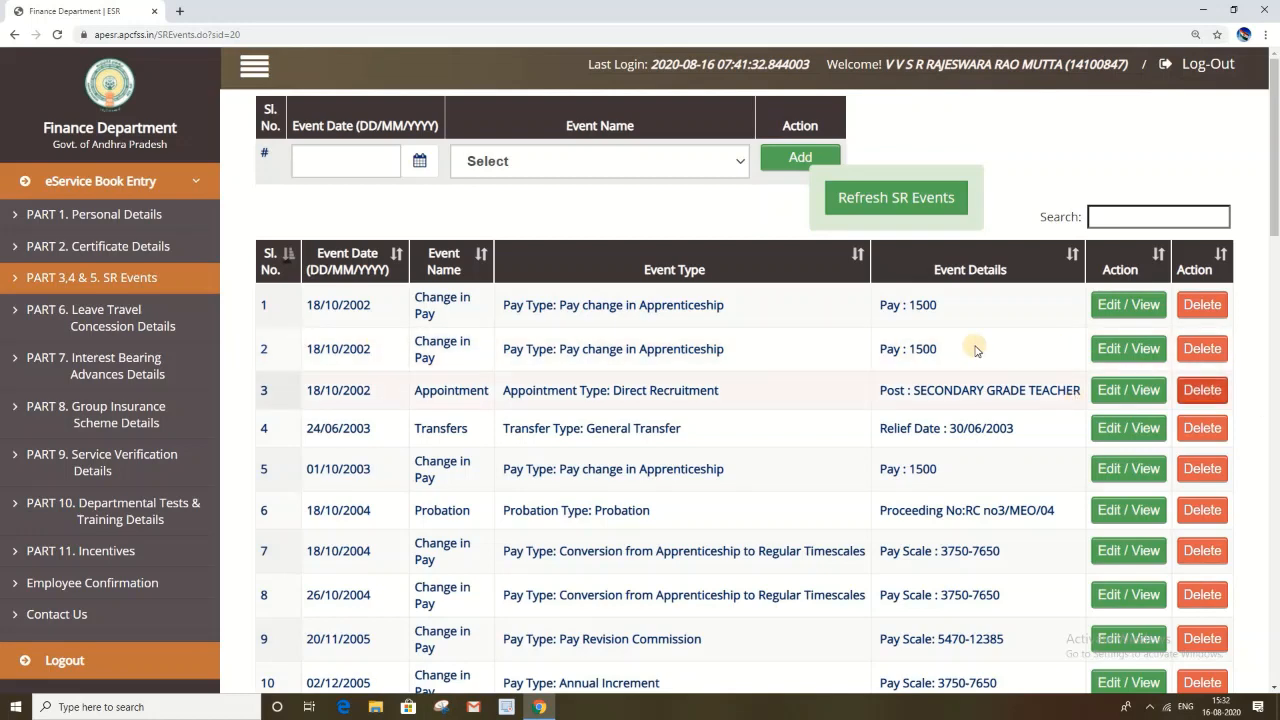
{"action": "left_click", "coordinate": [1203, 349]}
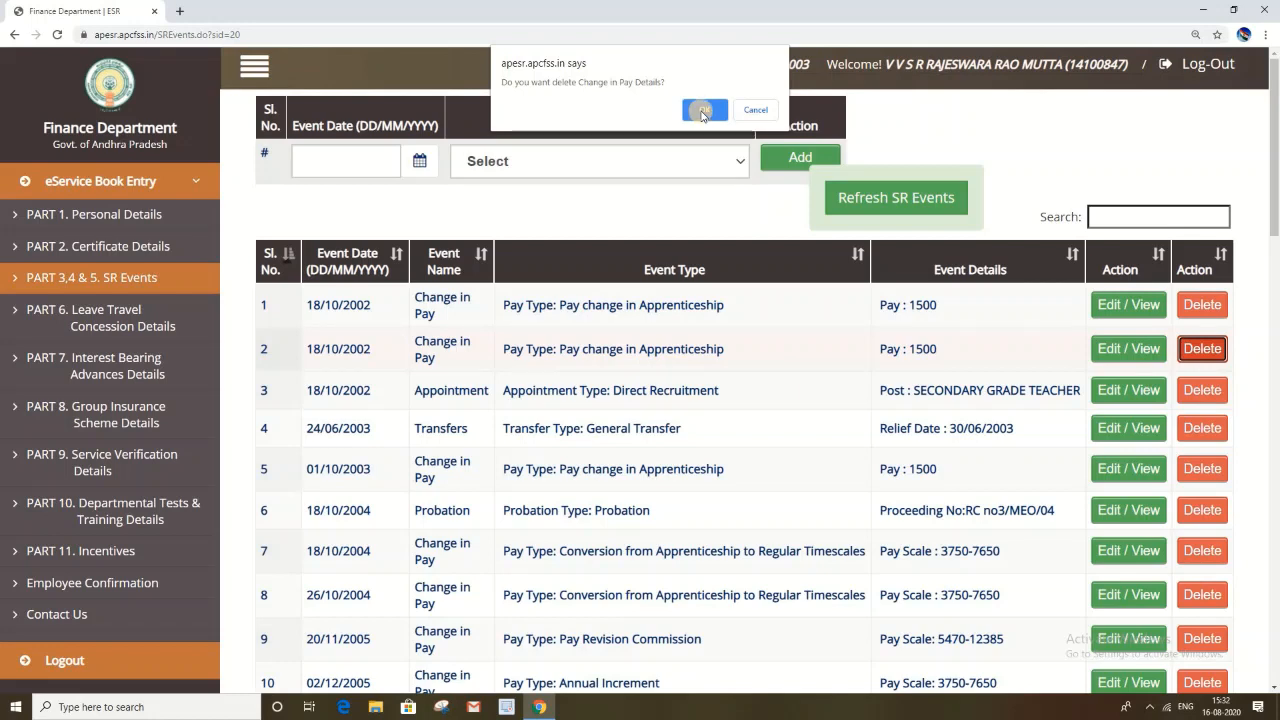
{"action": "left_click", "coordinate": [704, 111]}
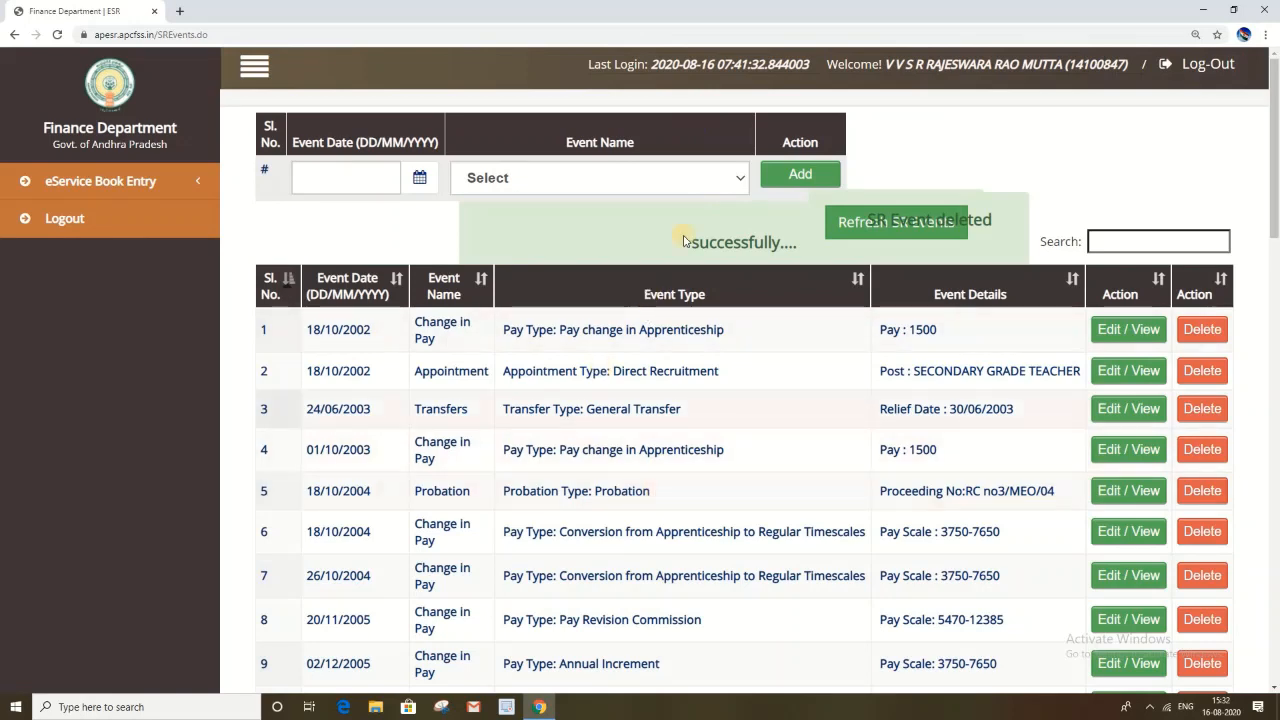
Step: Refresh the SR events list after the deletion
{"action": "left_click", "coordinate": [736, 180]}
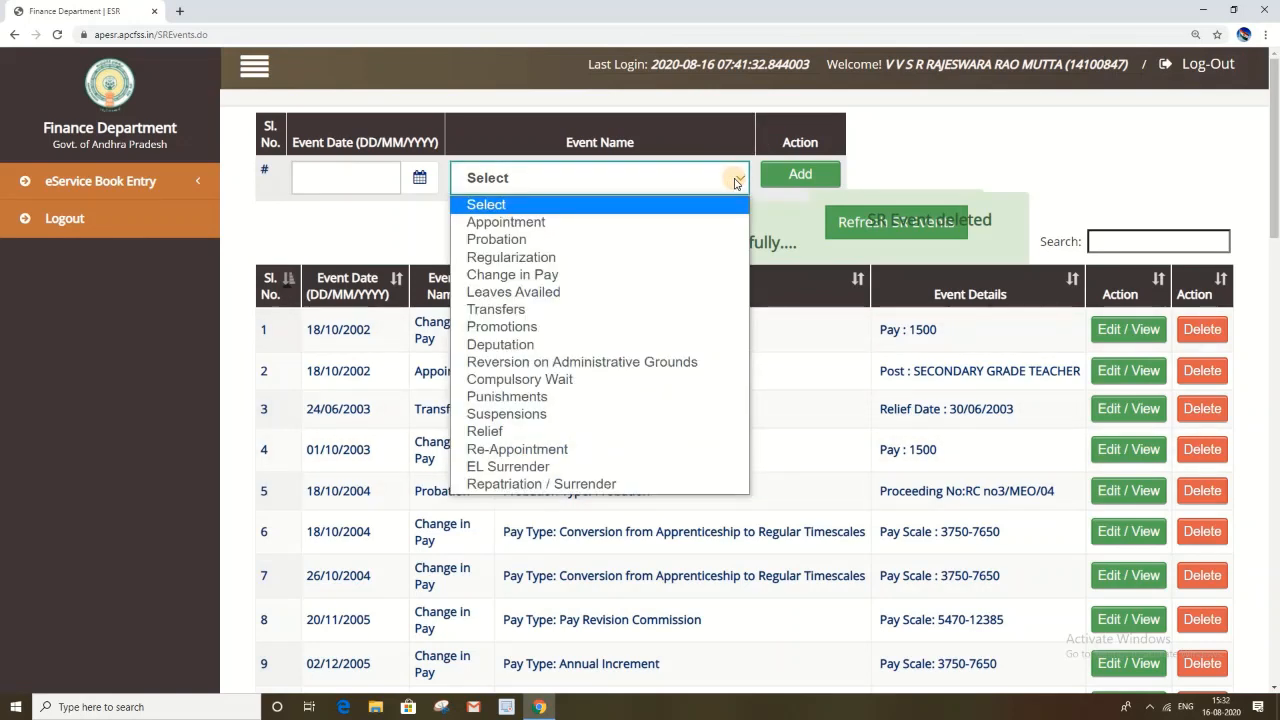
{"action": "left_click", "coordinate": [953, 164]}
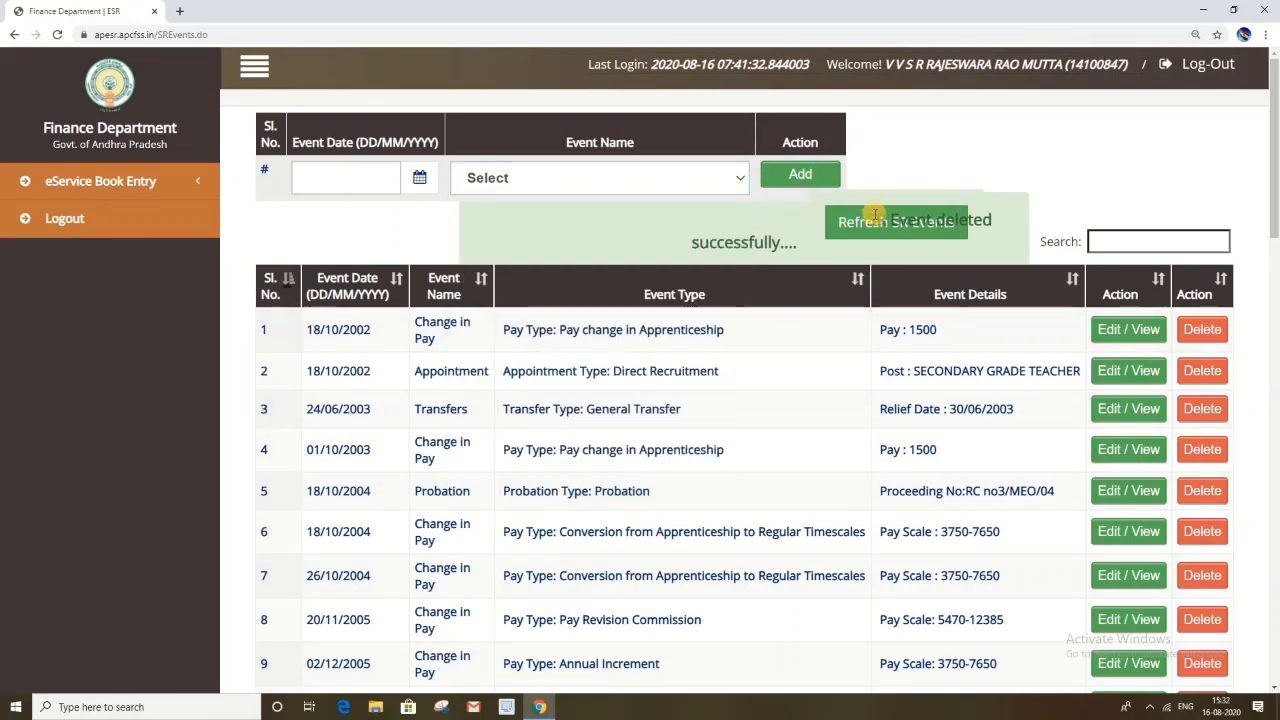
{"action": "left_click", "coordinate": [846, 228]}
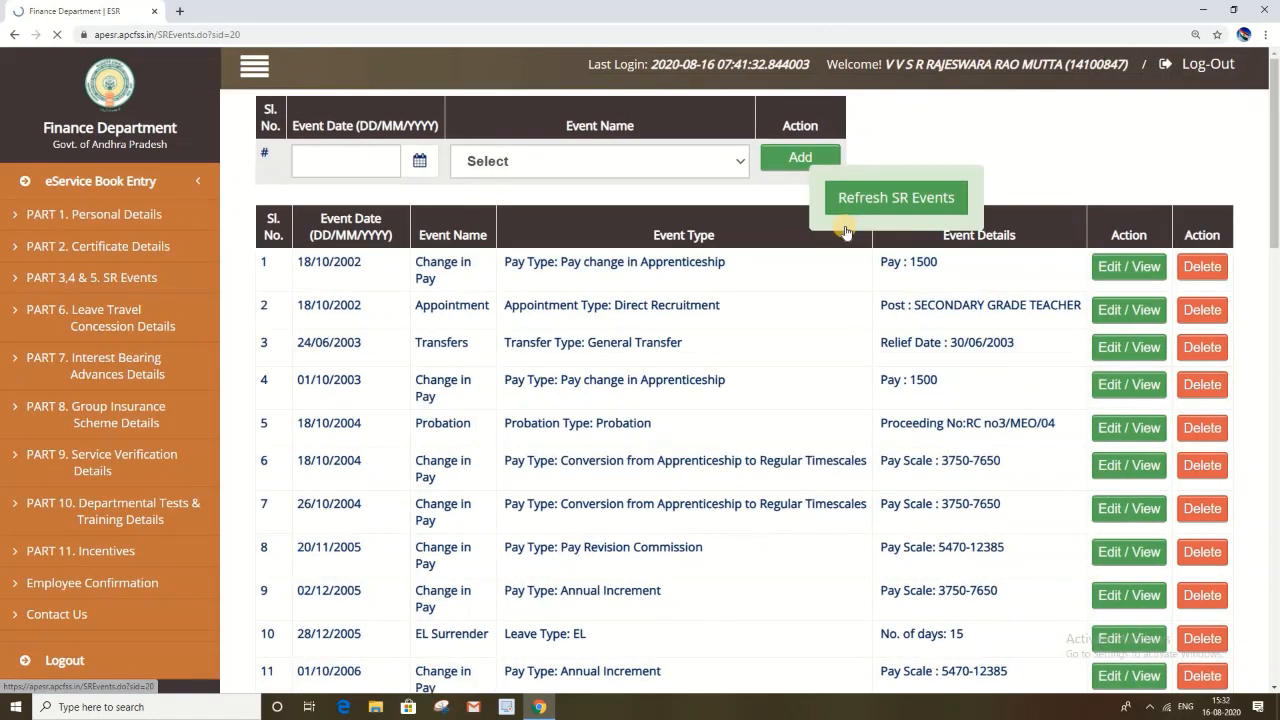
Step: Add a Change in Pay event dated 18/10/2004 with the pay type Conversion from Apprenticeship to Regular Timescales
{"action": "left_click", "coordinate": [714, 162]}
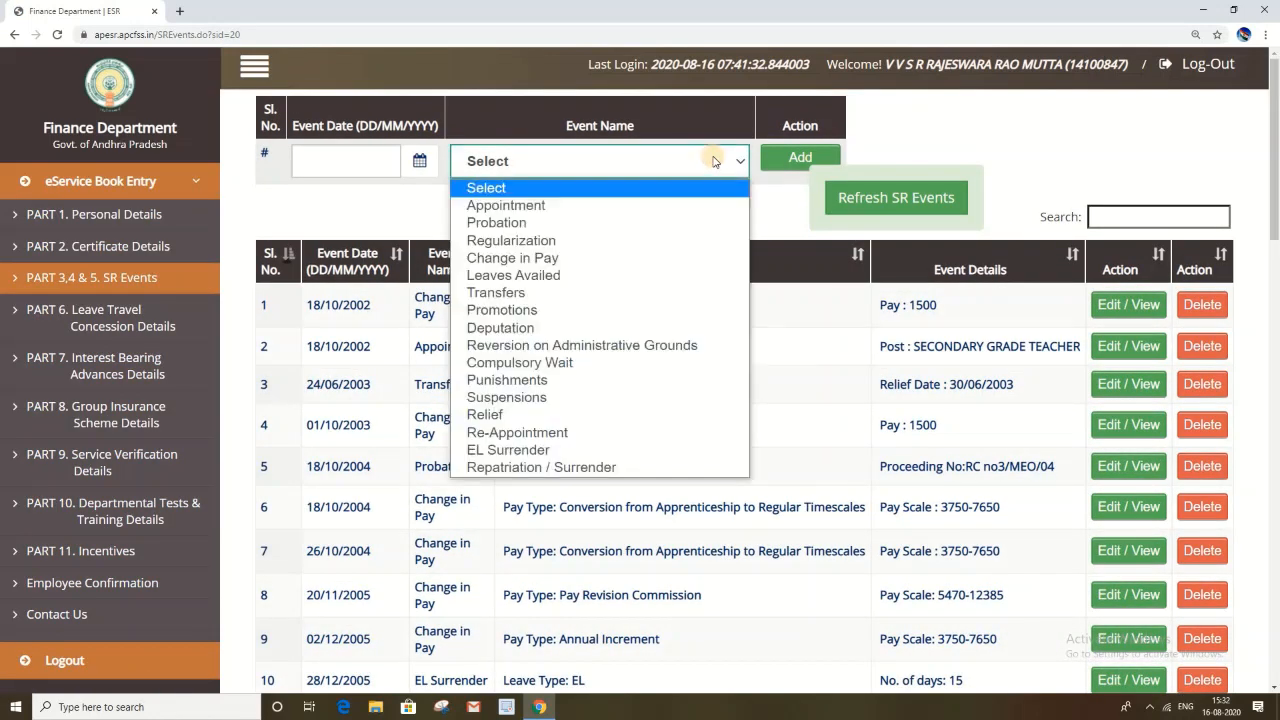
{"action": "left_click", "coordinate": [561, 258]}
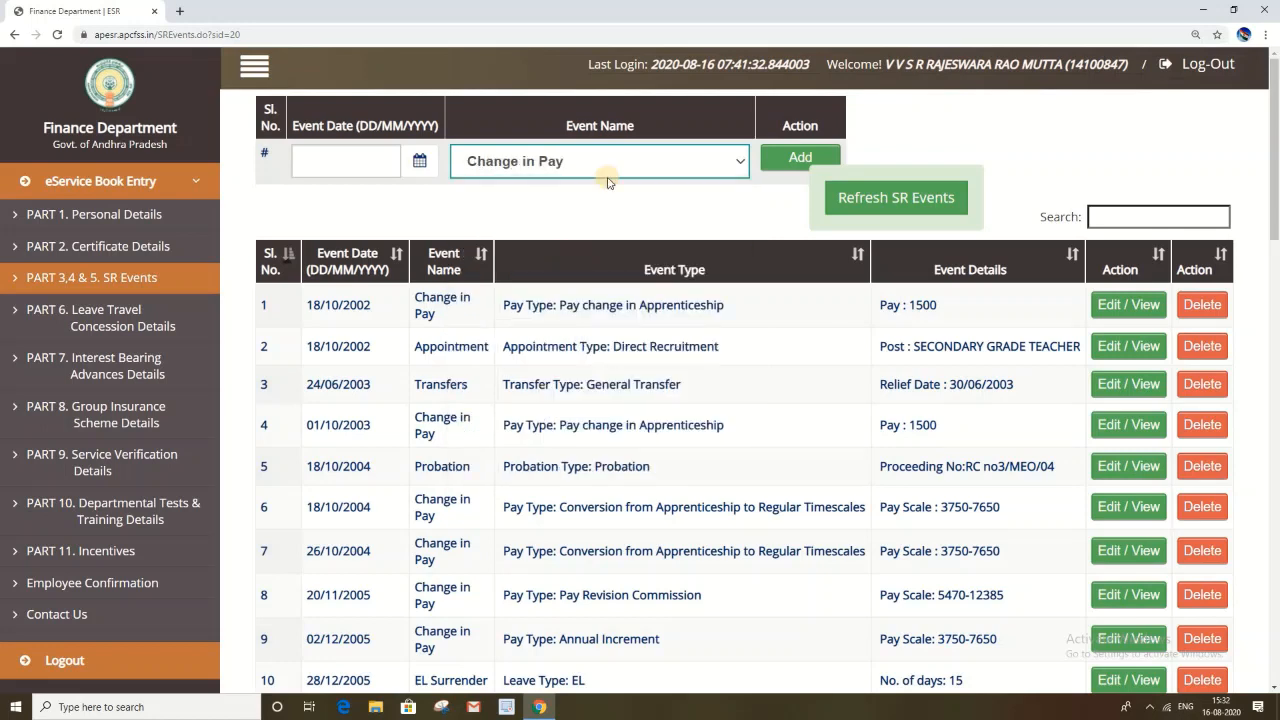
{"action": "left_click", "coordinate": [320, 156]}
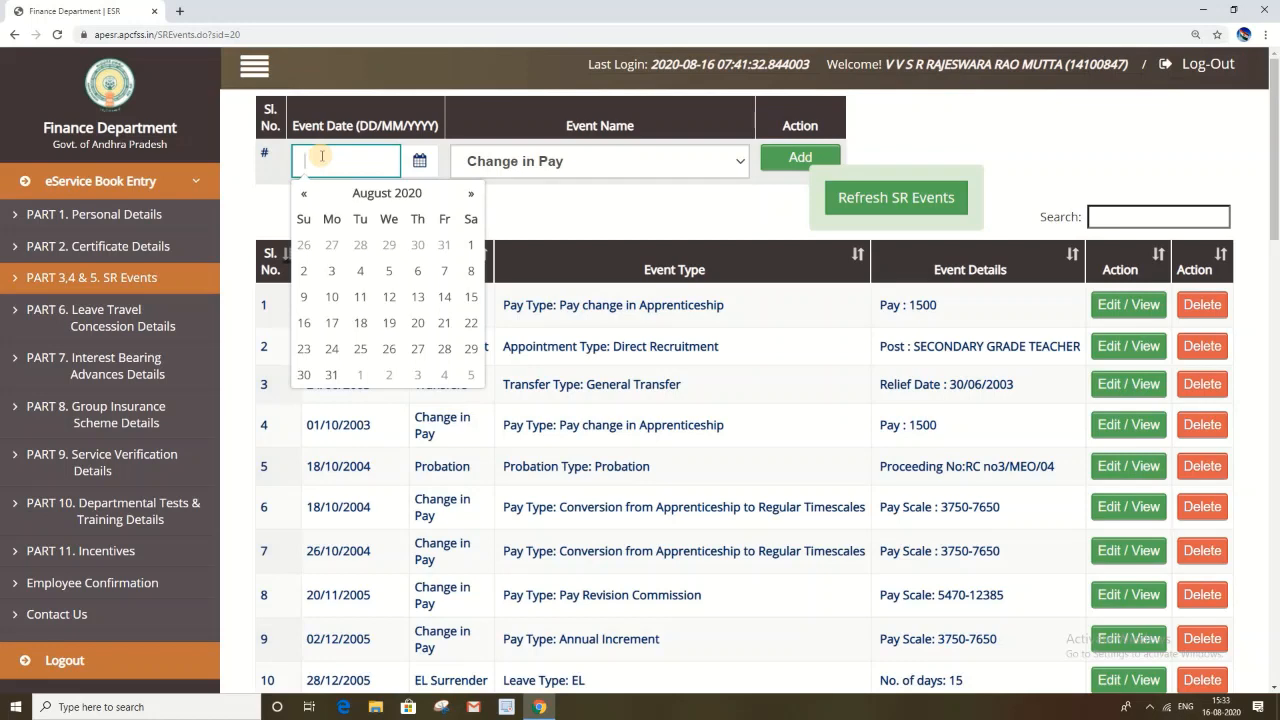
{"action": "type", "text": "18"}
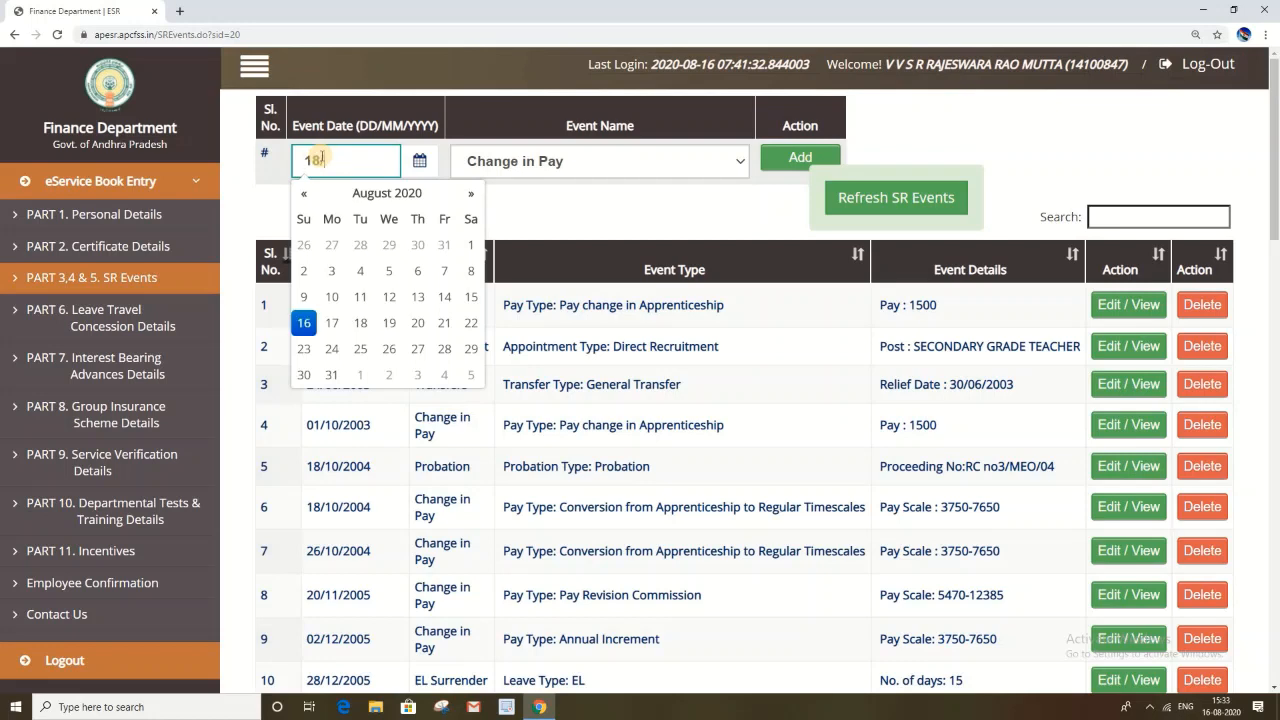
{"action": "type", "text": "/10/200"}
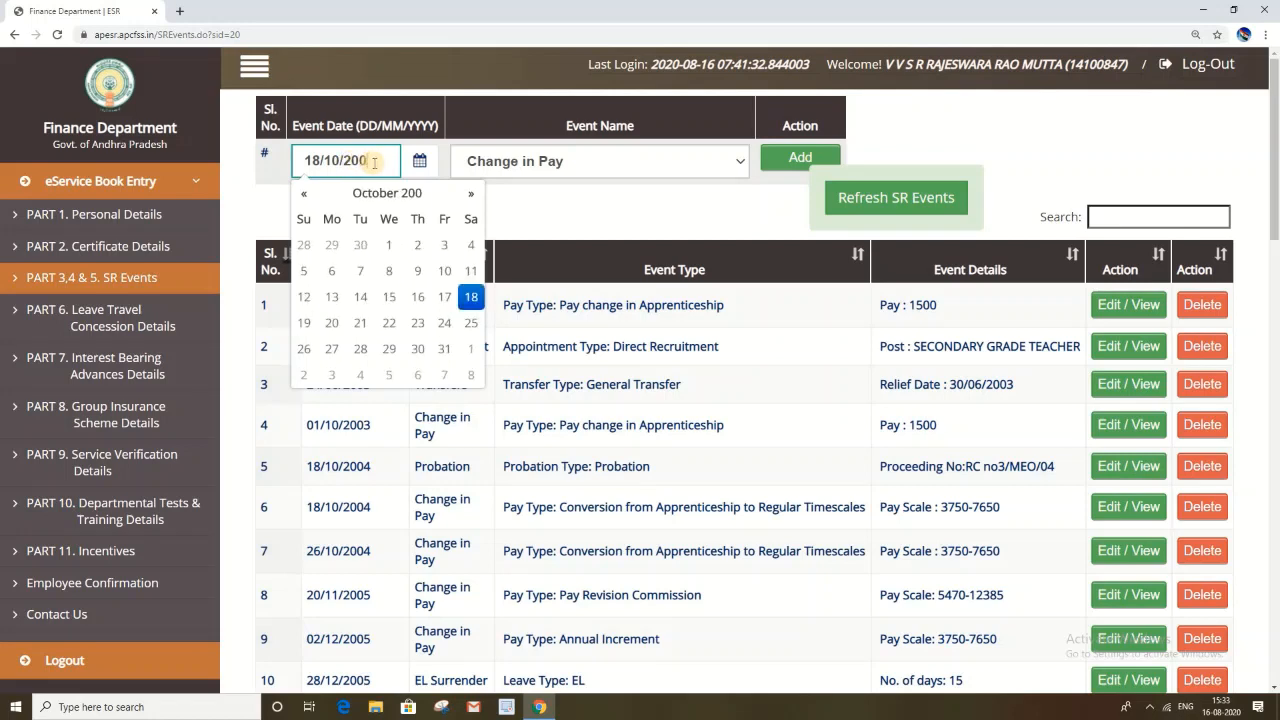
{"action": "type", "text": "4"}
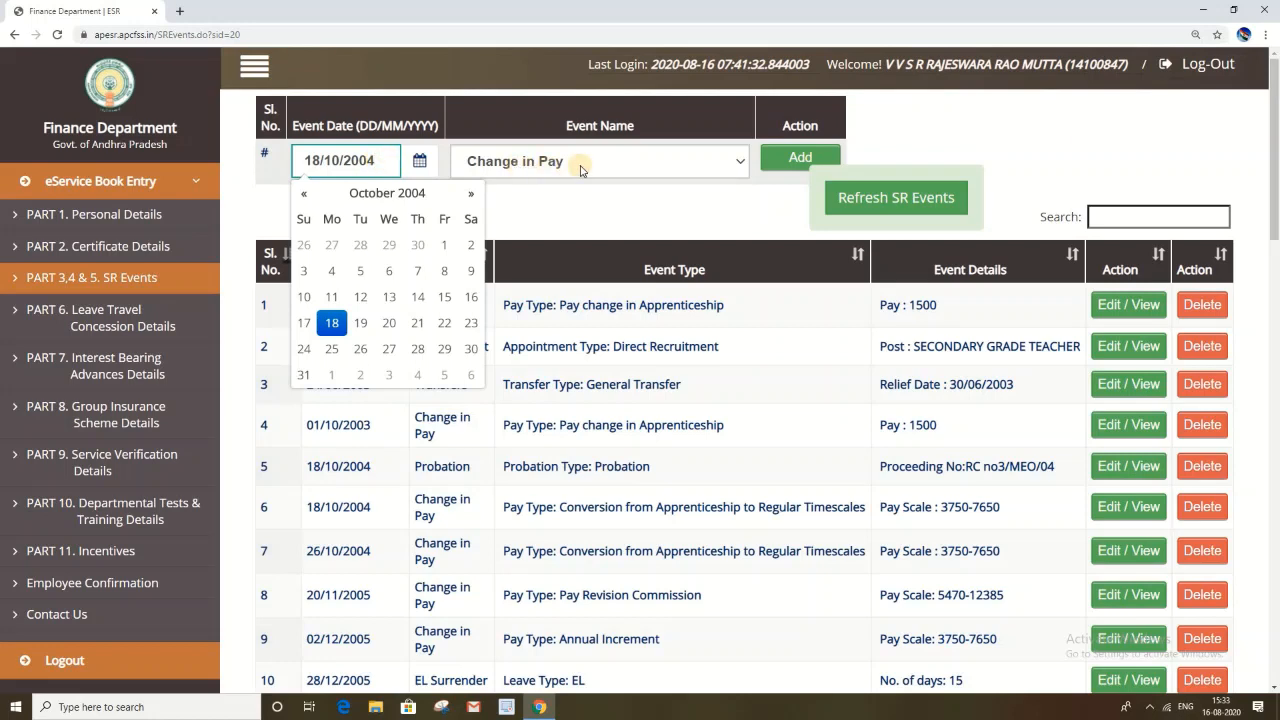
{"action": "left_click", "coordinate": [800, 160]}
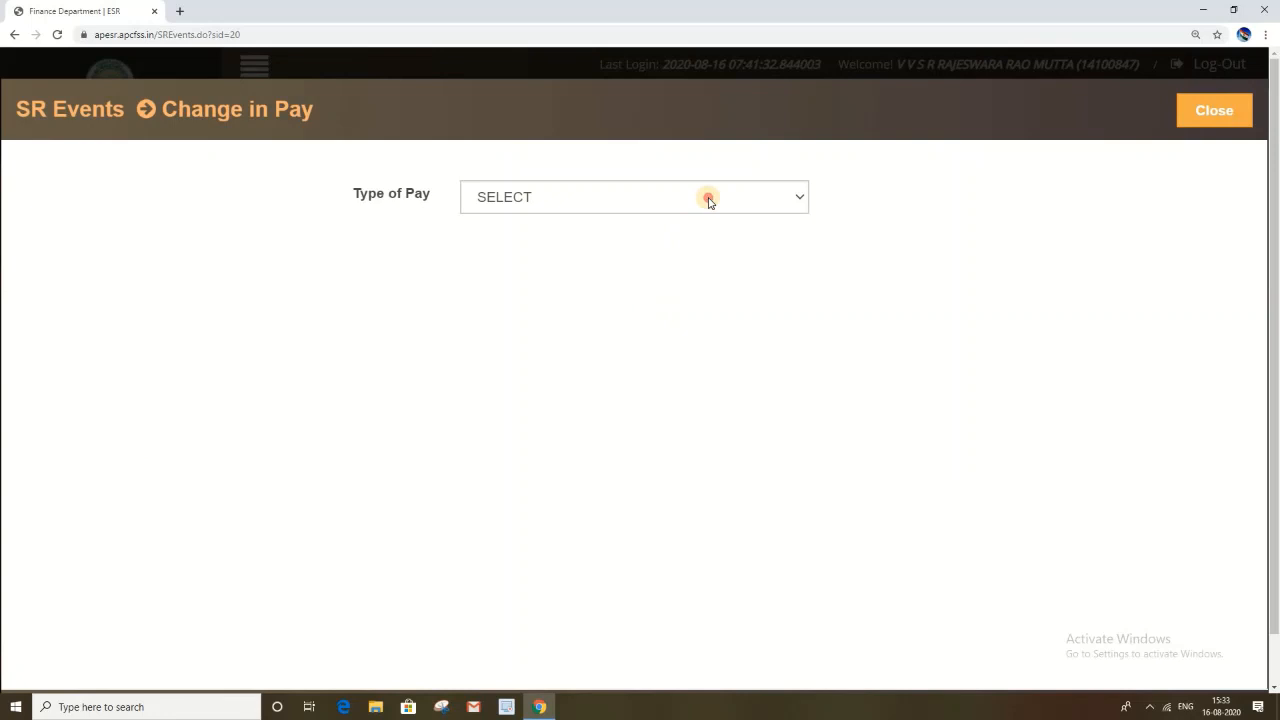
{"action": "left_click", "coordinate": [708, 199]}
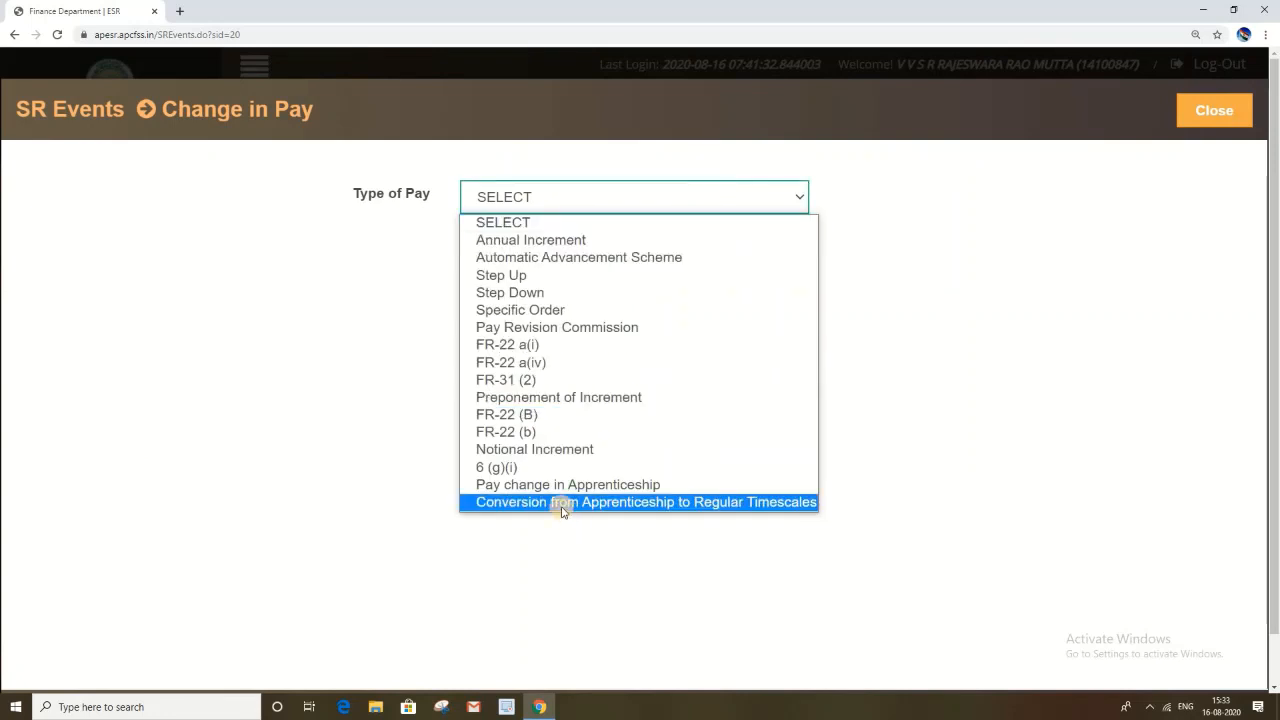
{"action": "left_click", "coordinate": [721, 505]}
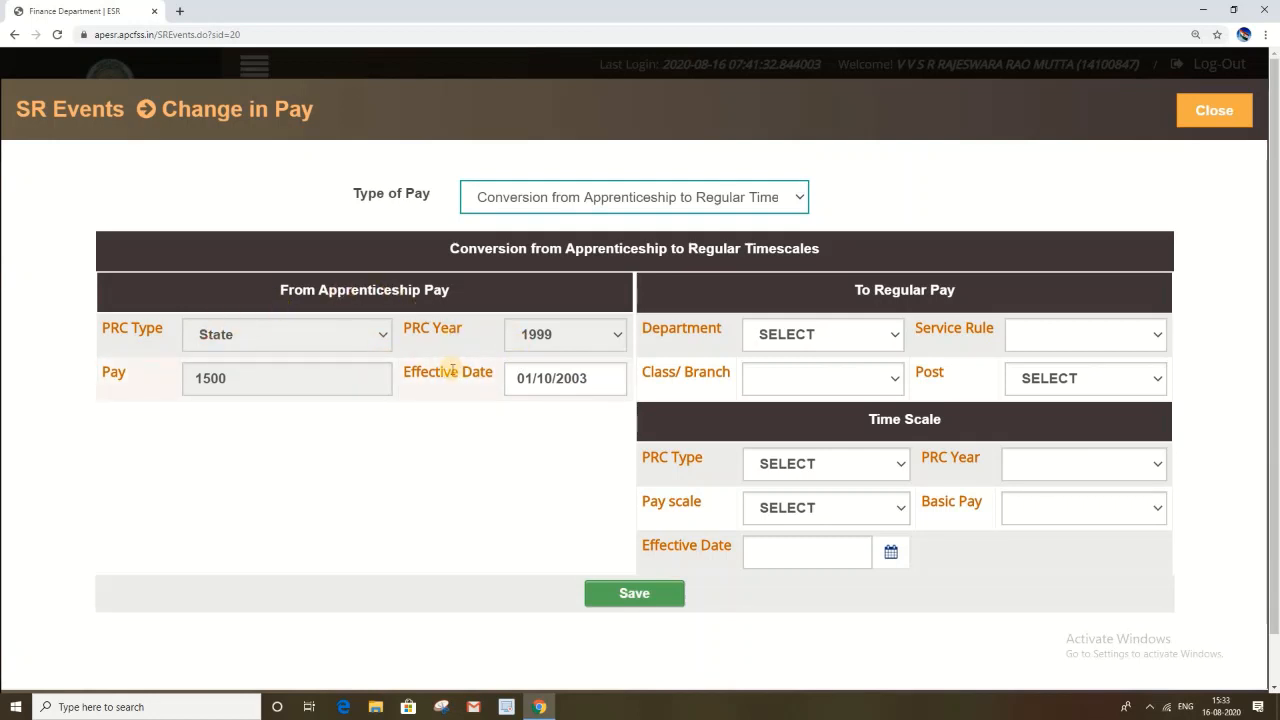
Step: Set the regular pay department to ESE02-School Education Department and the service rule to ESE02S02-A.P. School Educational Subordinate Service Rules
{"action": "left_click", "coordinate": [893, 336]}
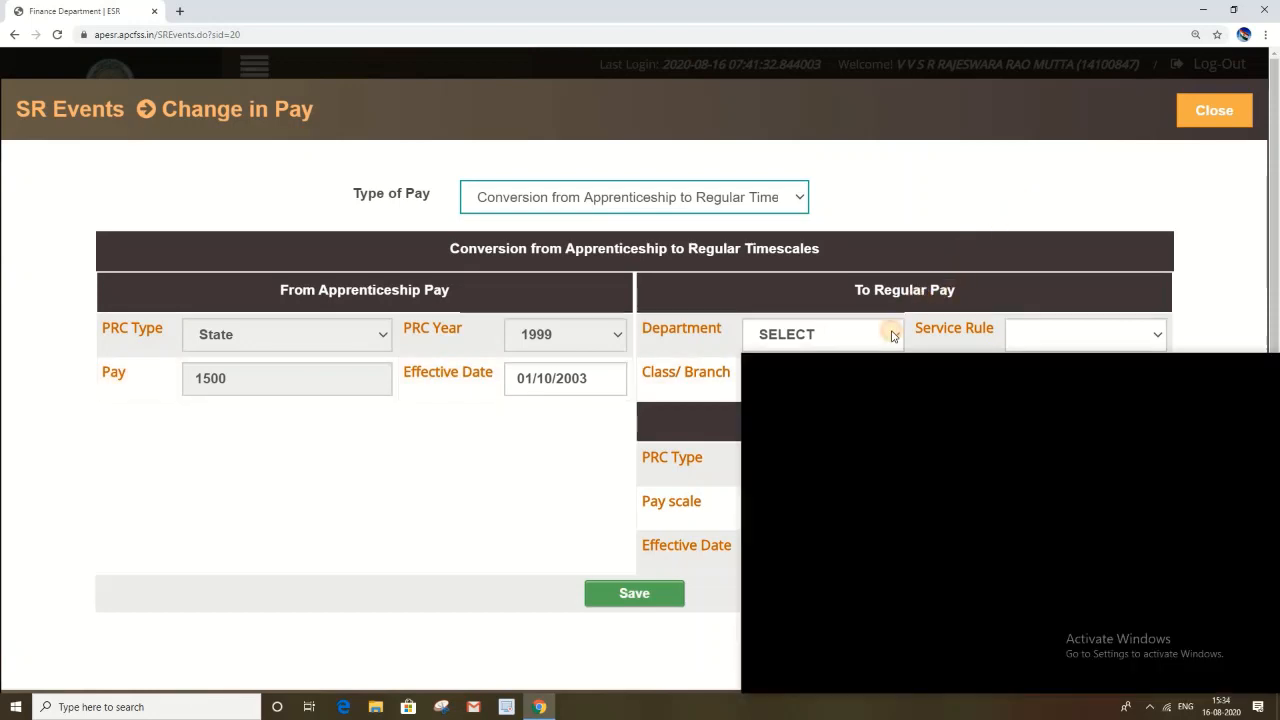
{"action": "scroll", "coordinate": [905, 540], "scroll_direction": "down", "scroll_amount": 5}
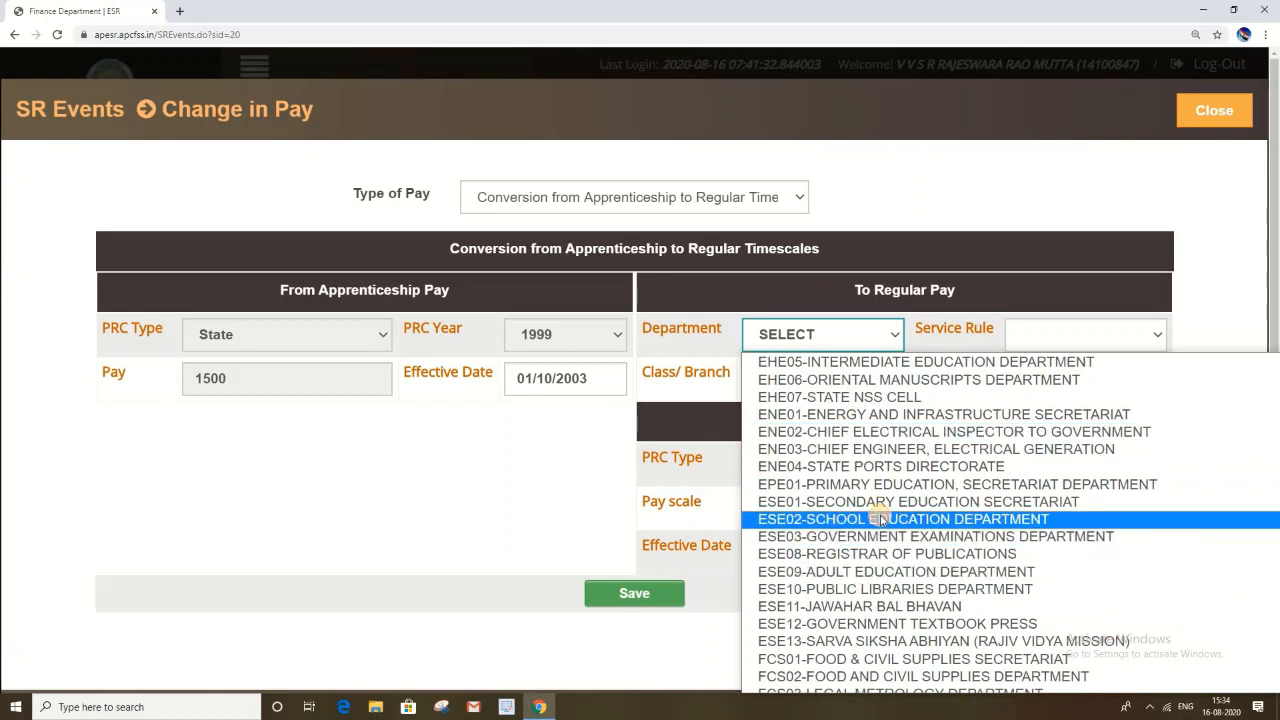
{"action": "left_click", "coordinate": [882, 520]}
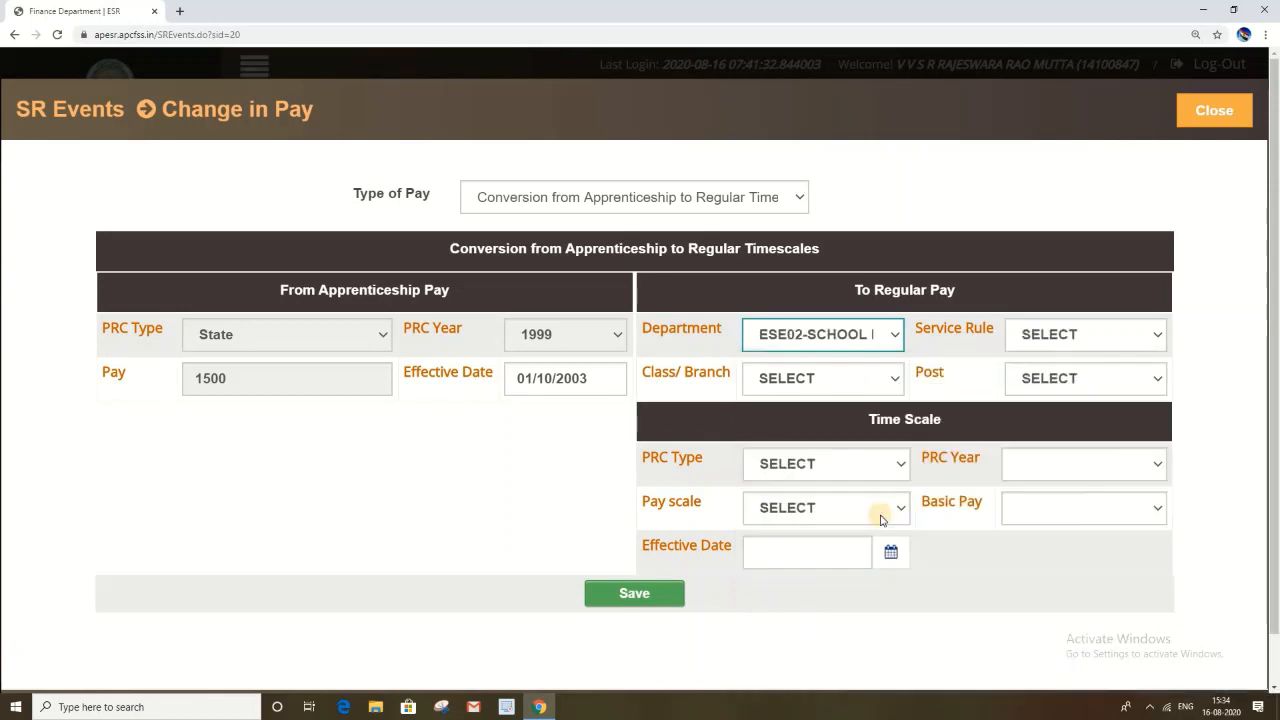
{"action": "left_click", "coordinate": [1072, 335]}
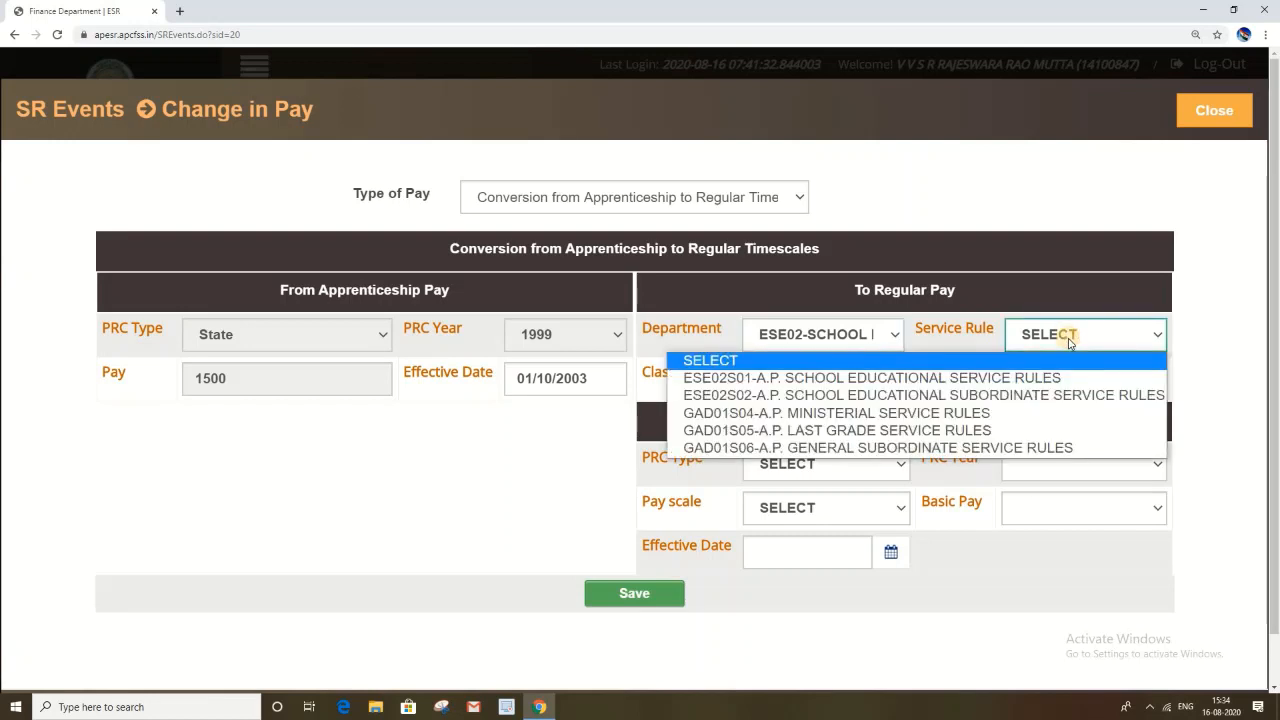
{"action": "left_click", "coordinate": [893, 396]}
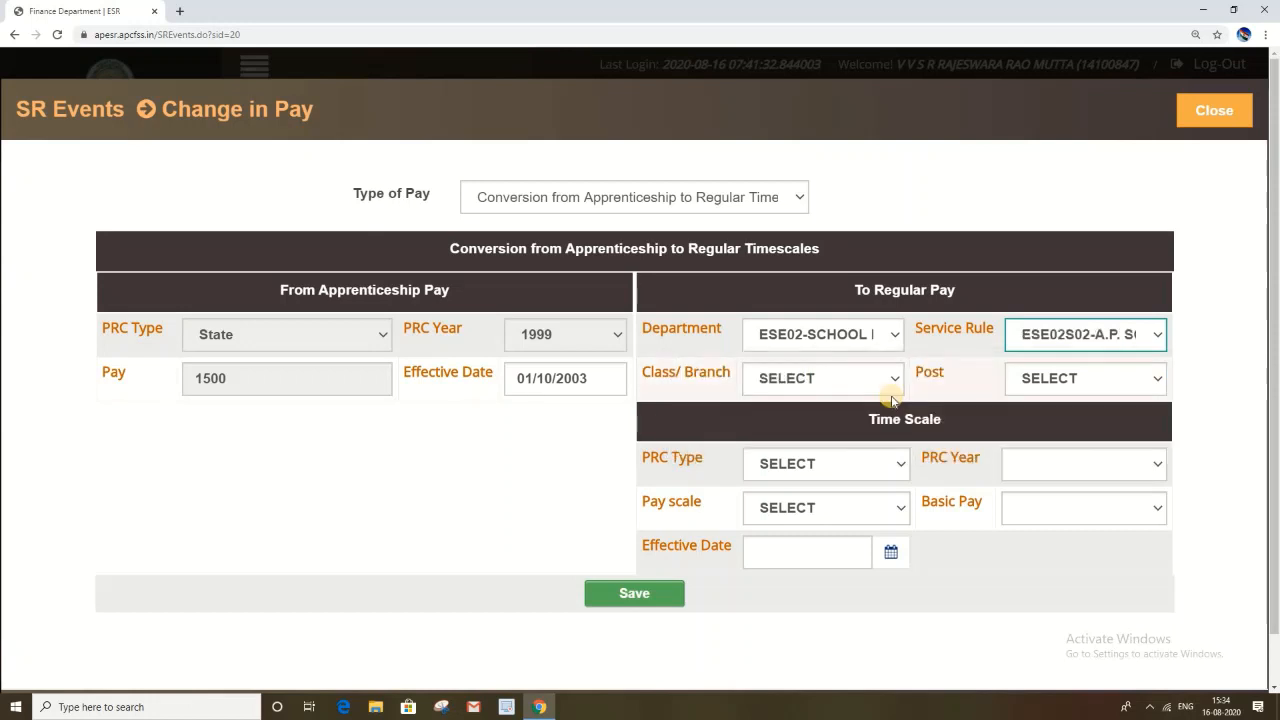
{"action": "left_click", "coordinate": [1098, 338]}
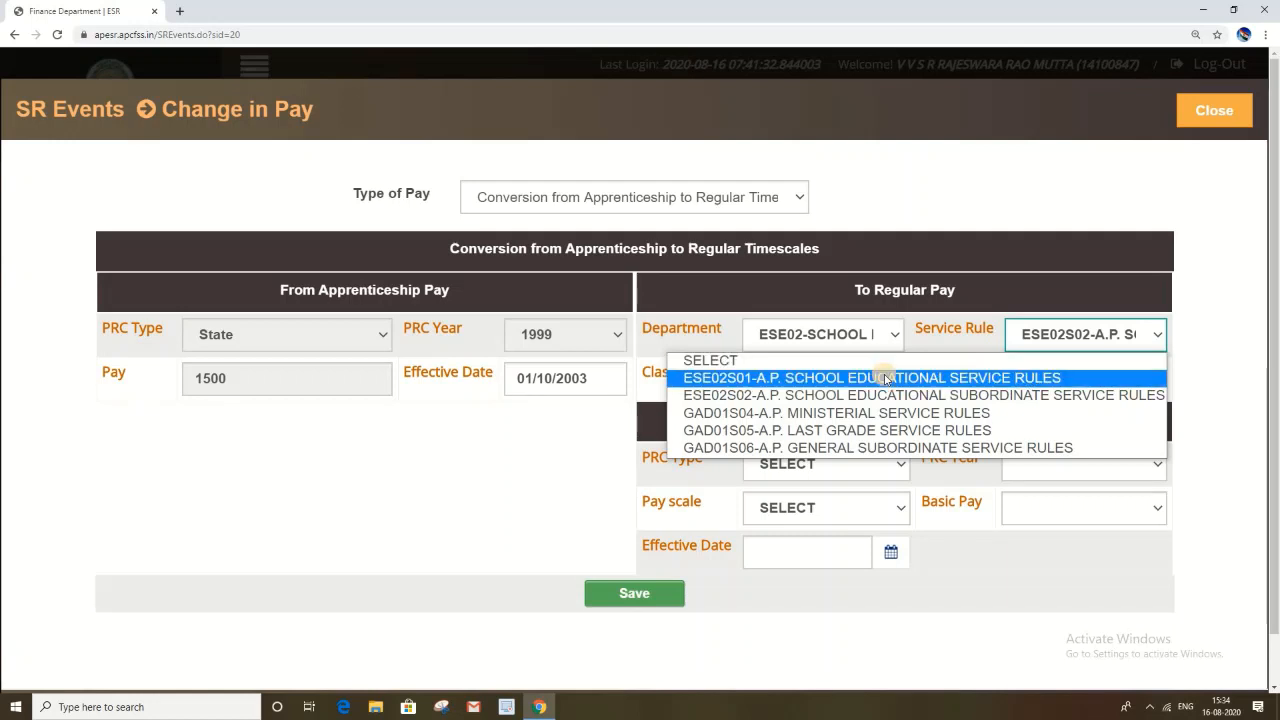
{"action": "left_click", "coordinate": [1089, 334]}
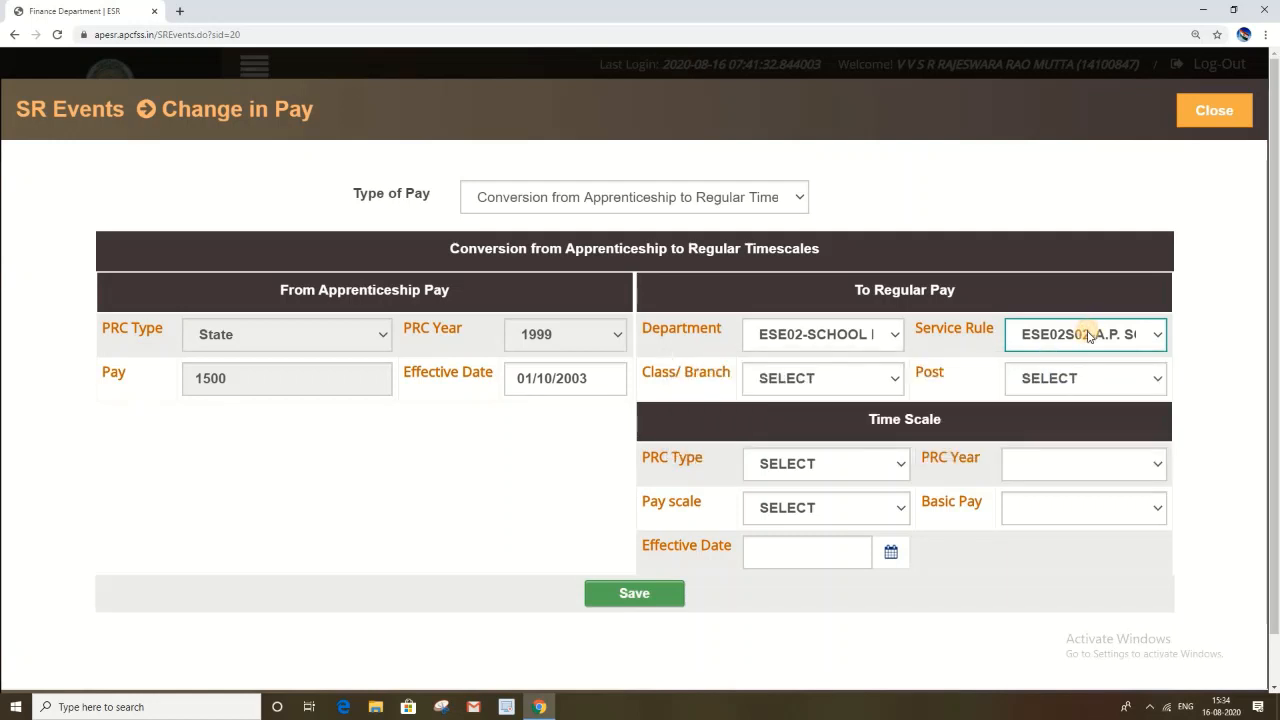
Step: Set the regular pay class to CLASS-III and the post to Secondary Grade Teacher
{"action": "left_click", "coordinate": [812, 378]}
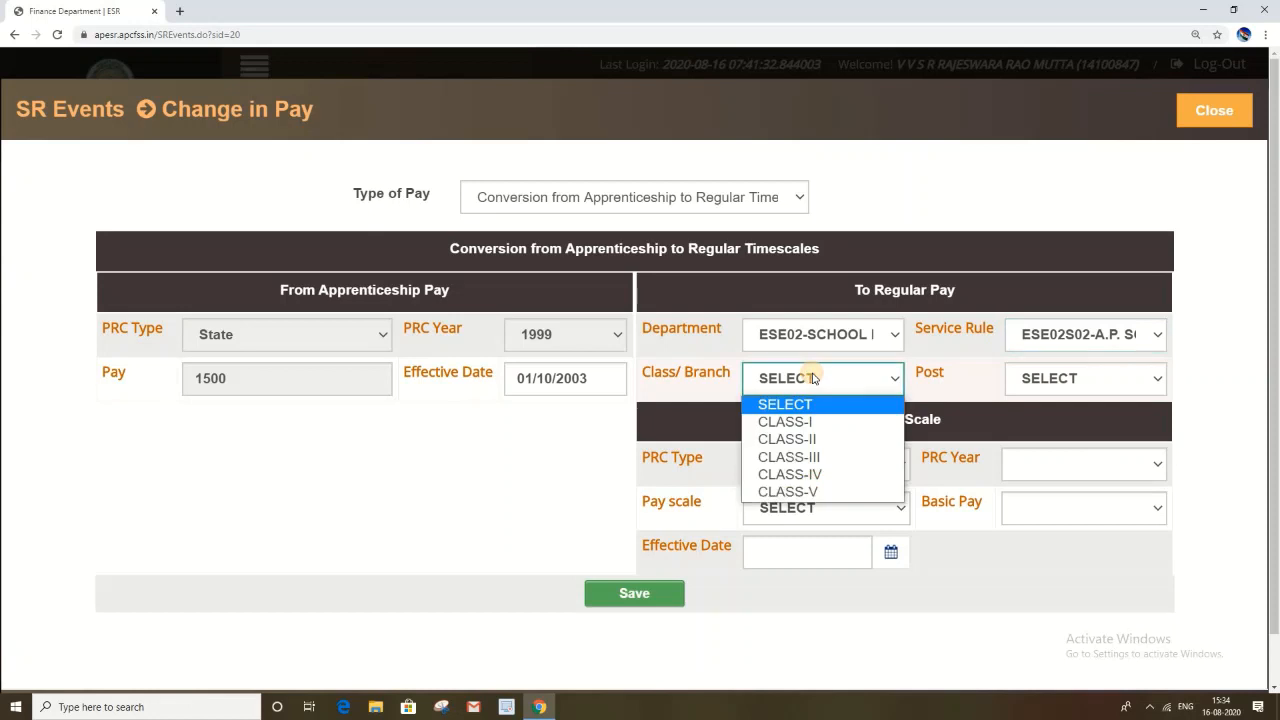
{"action": "left_click", "coordinate": [825, 457]}
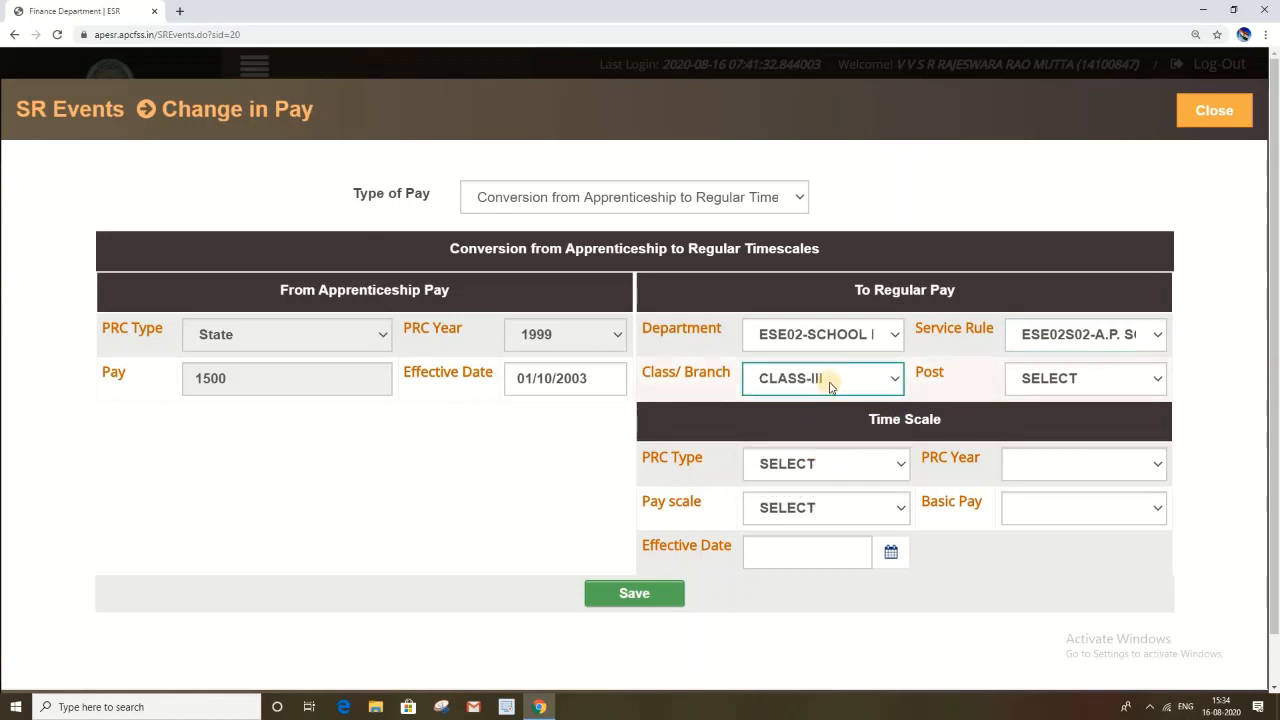
{"action": "left_click", "coordinate": [1101, 386]}
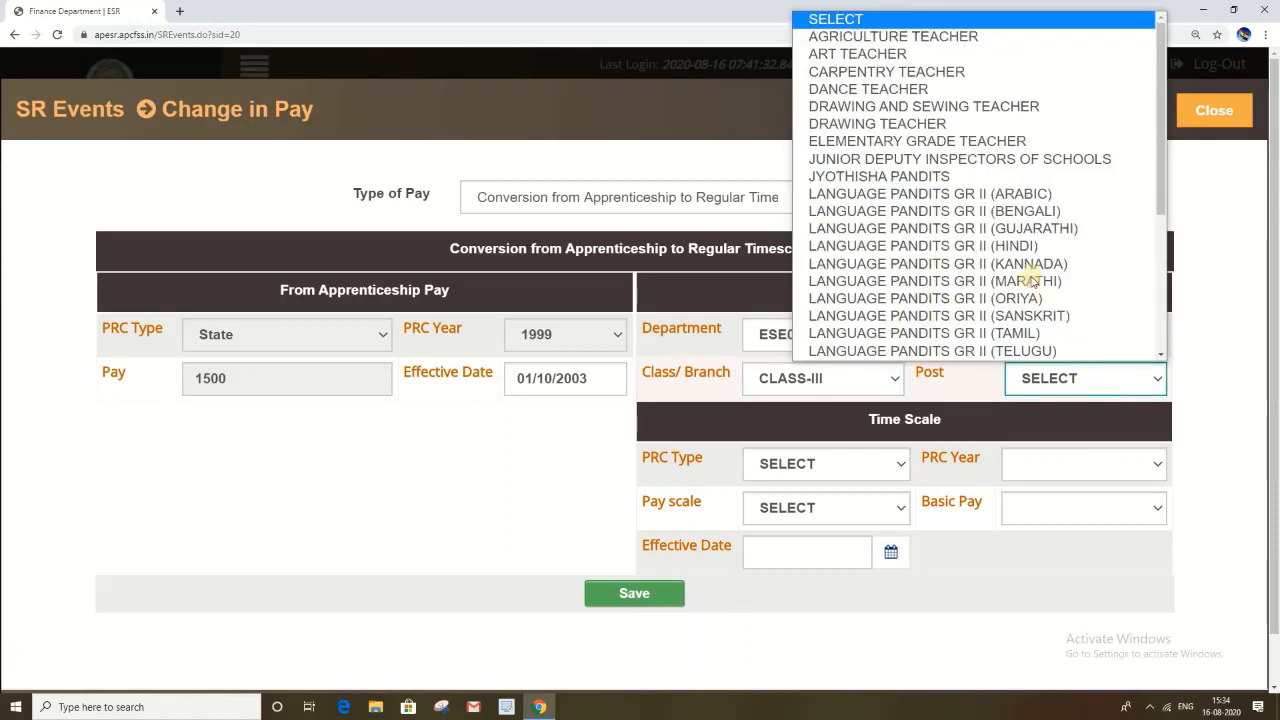
{"action": "scroll", "coordinate": [1020, 275], "scroll_direction": "down", "scroll_amount": 5}
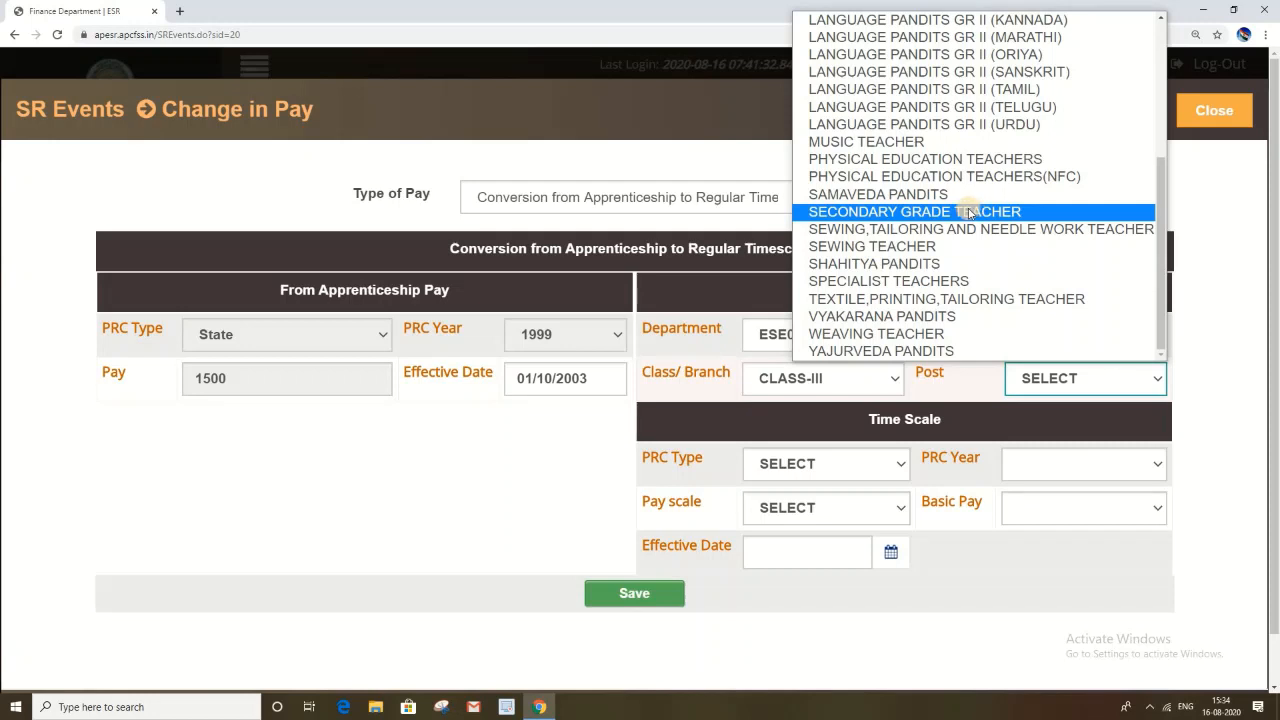
{"action": "scroll", "coordinate": [937, 246], "scroll_direction": "up", "scroll_amount": 5}
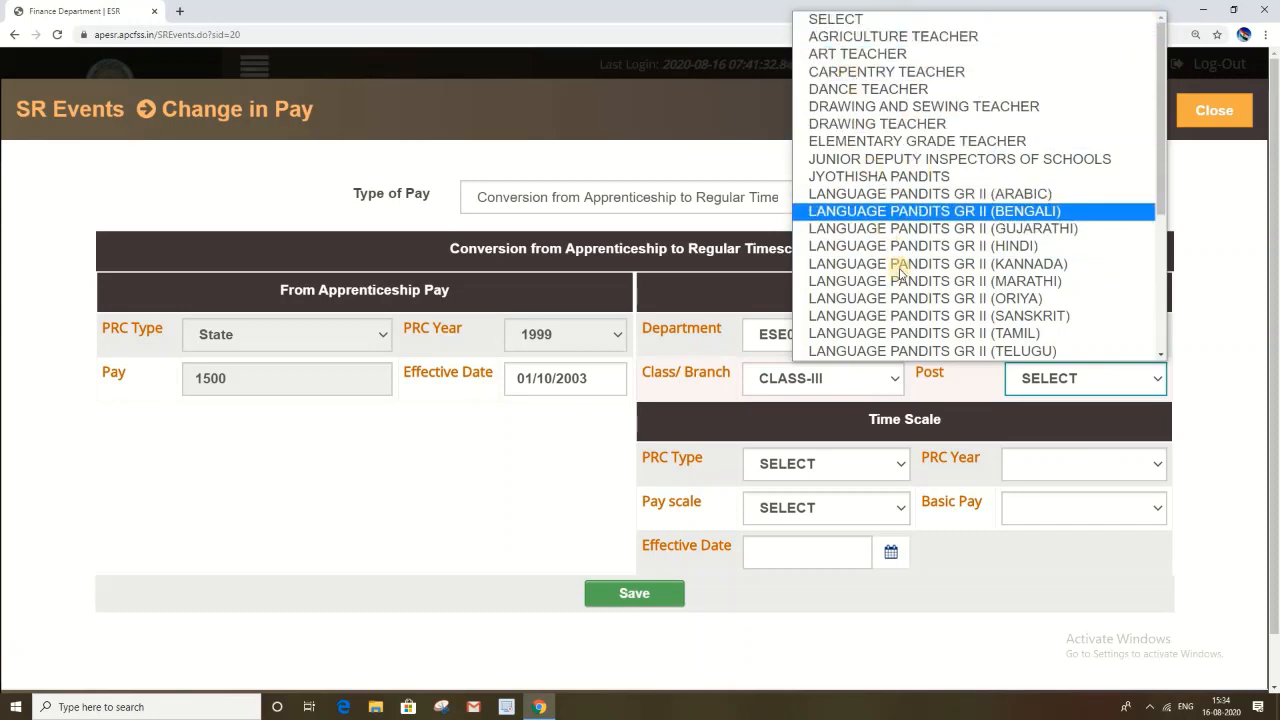
{"action": "left_click", "coordinate": [1060, 378]}
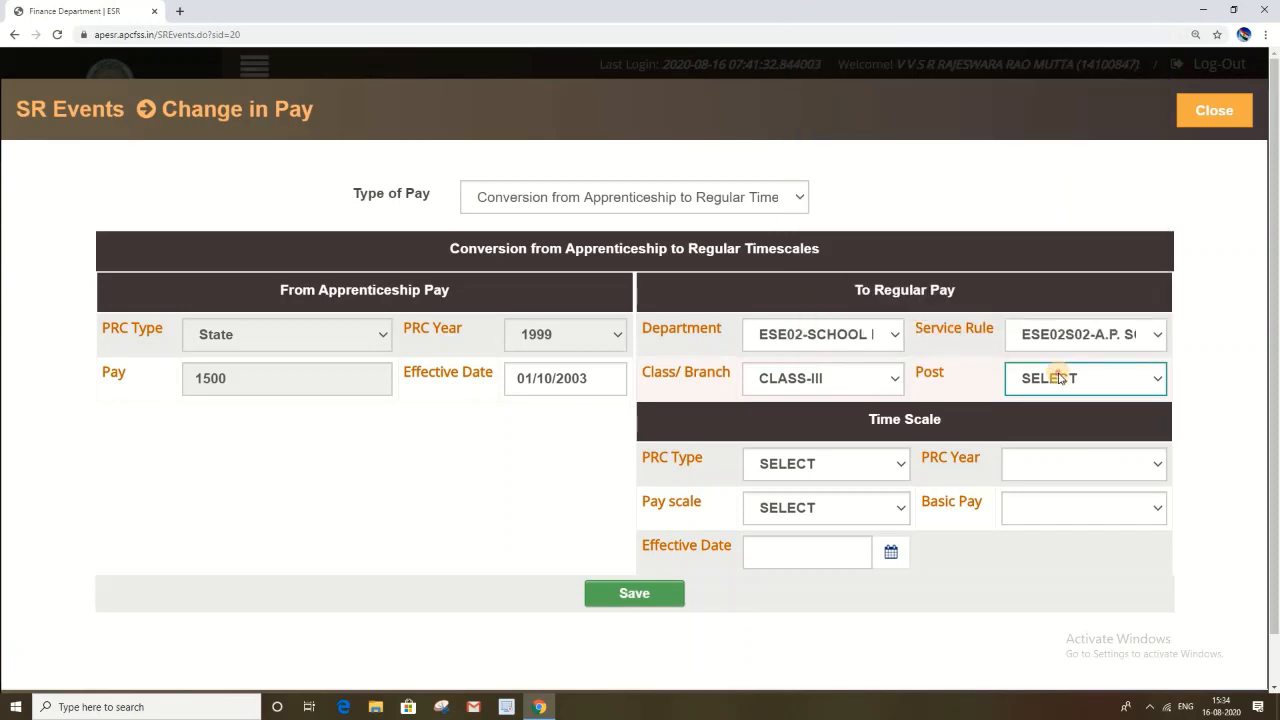
{"action": "left_click", "coordinate": [1058, 378]}
{"action": "scroll", "coordinate": [975, 280], "scroll_direction": "down", "scroll_amount": 5}
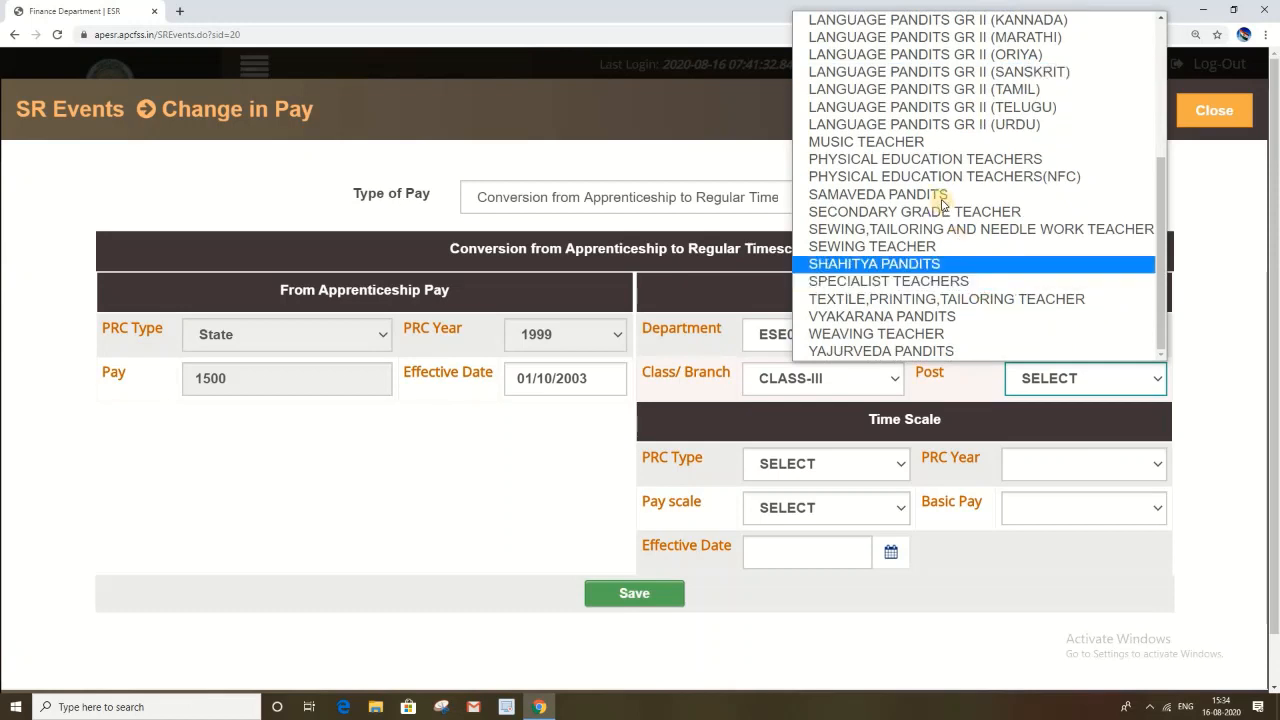
{"action": "left_click", "coordinate": [944, 212]}
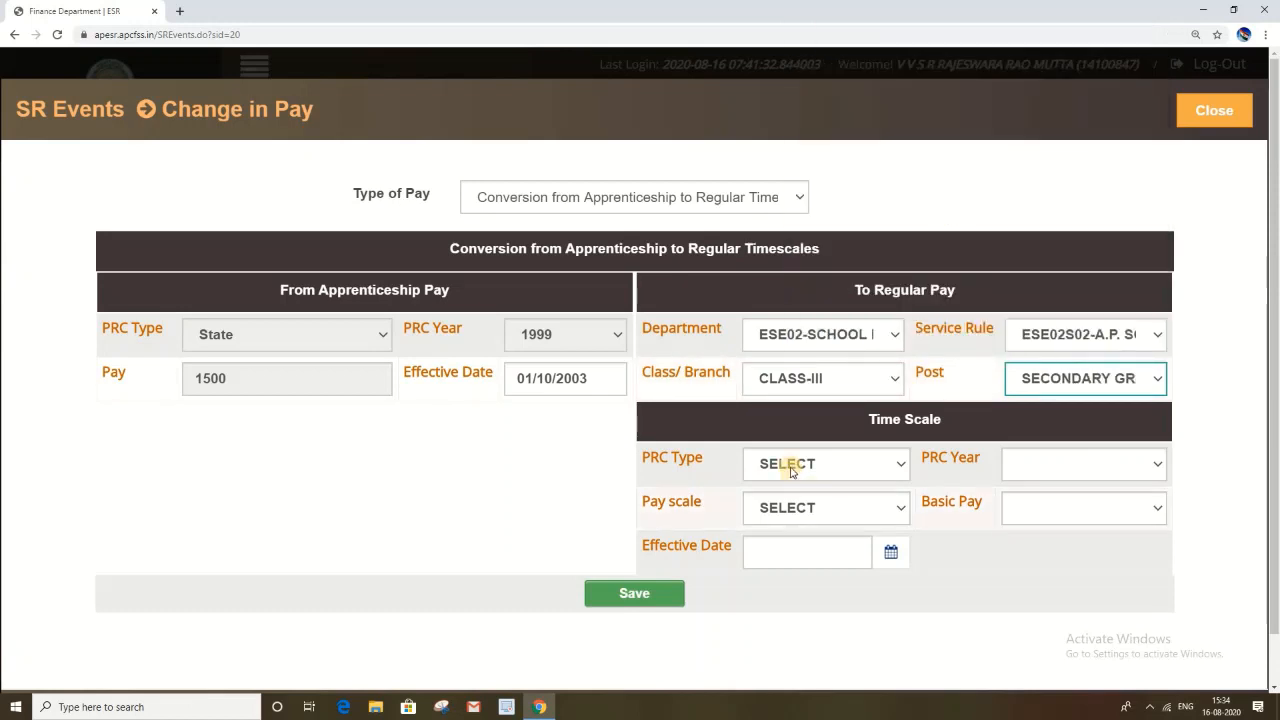
Step: Set the time scale's PRC type to State and its PRC year to 1999
{"action": "left_click", "coordinate": [851, 463]}
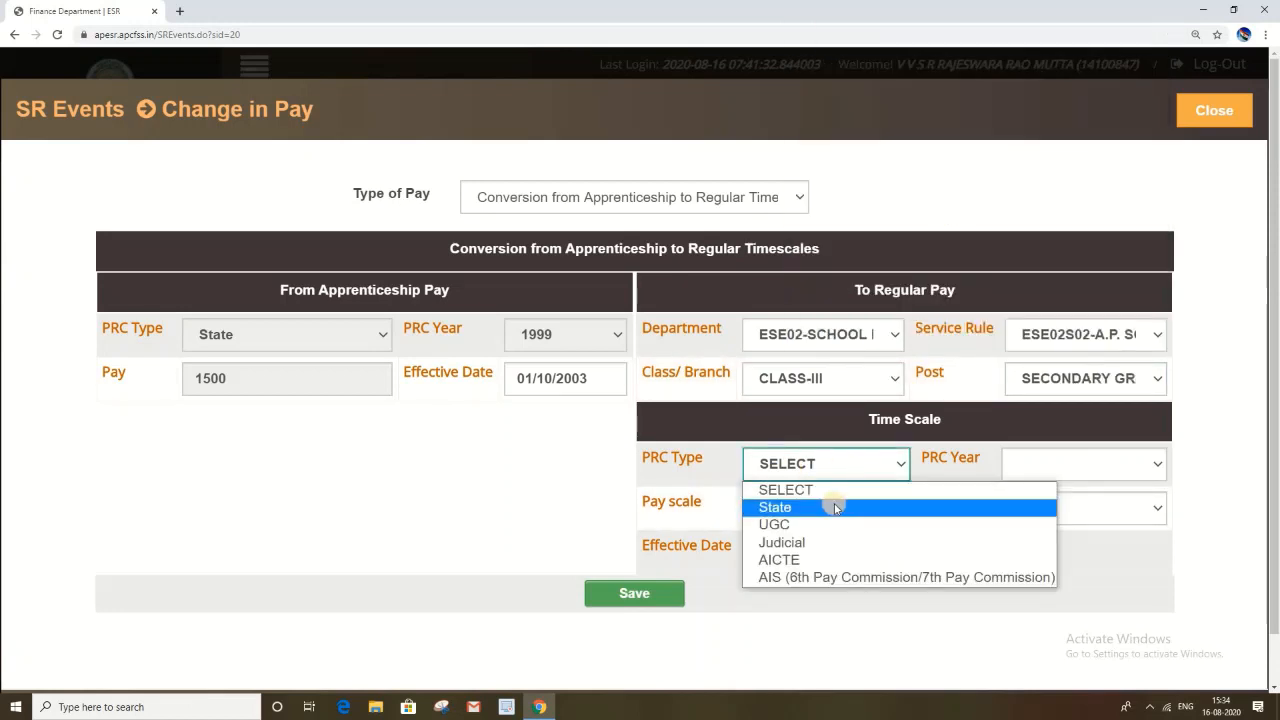
{"action": "left_click", "coordinate": [835, 508]}
{"action": "left_click", "coordinate": [1104, 466]}
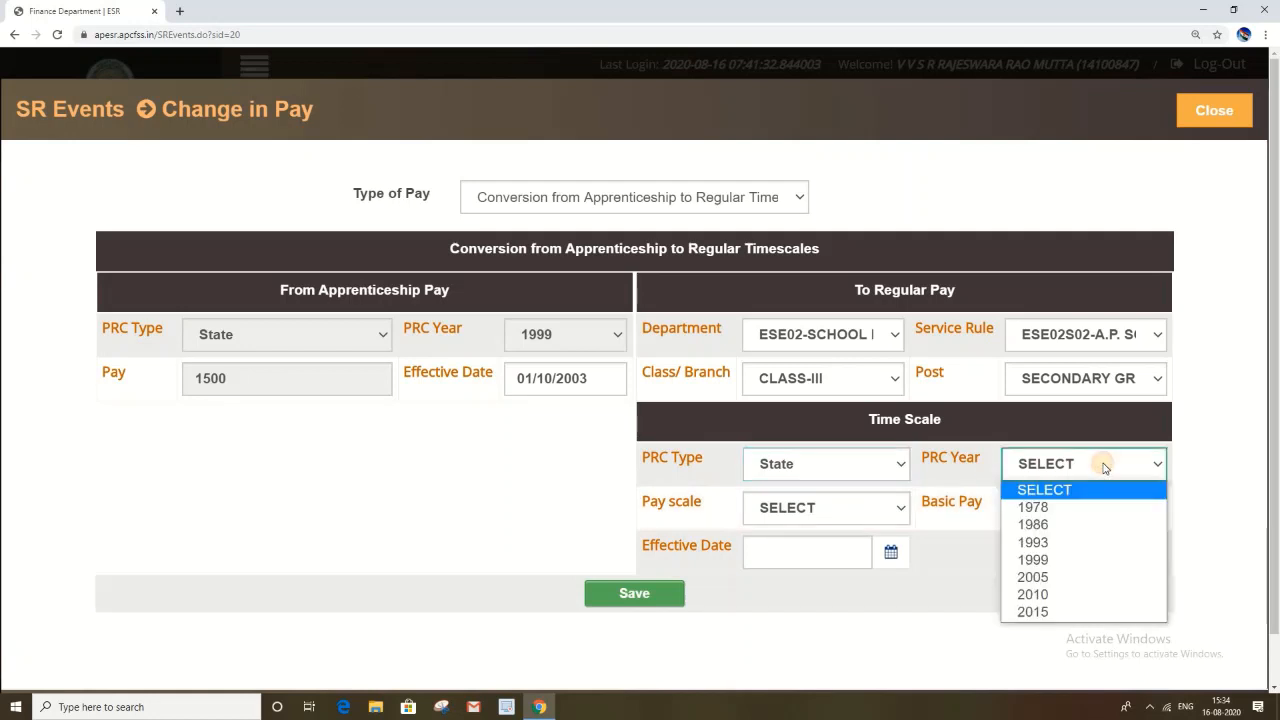
{"action": "left_click", "coordinate": [1080, 563]}
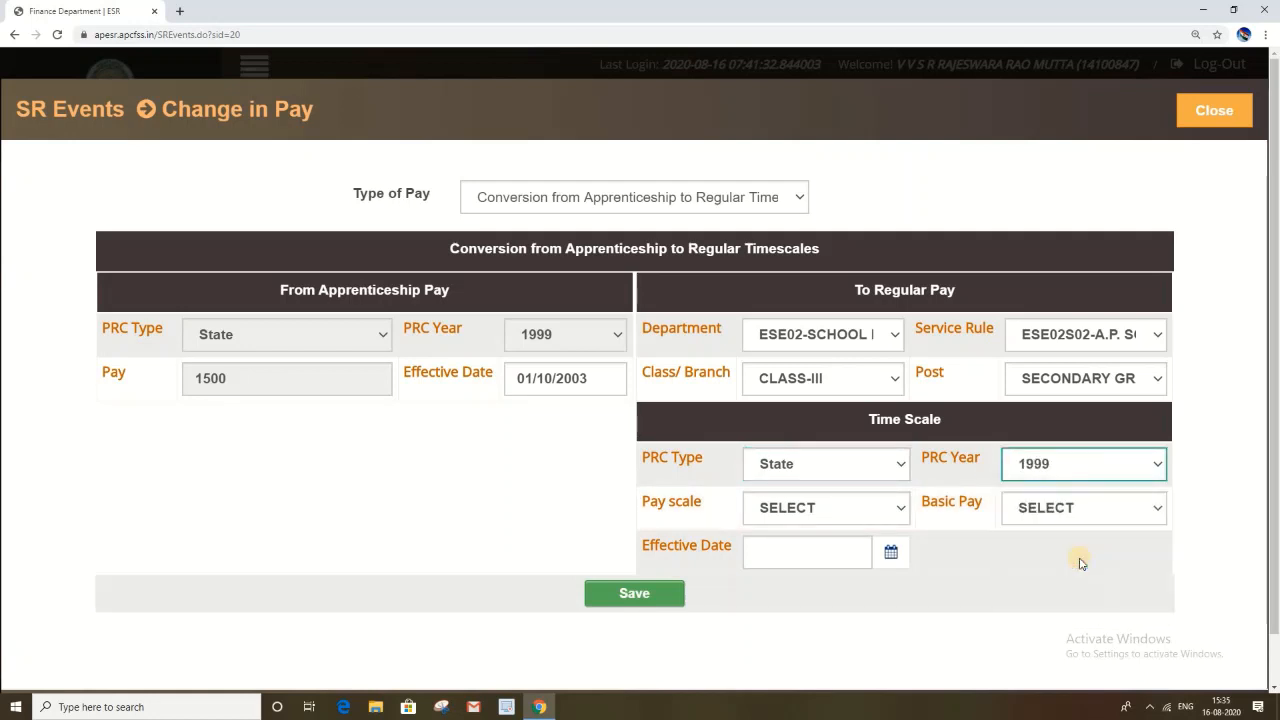
Step: Choose the pay scale 3750-7650 Grade IX and a basic pay of 3750 for the time scale
{"action": "left_click", "coordinate": [890, 513]}
{"action": "scroll", "coordinate": [900, 428], "scroll_direction": "down", "scroll_amount": 1}
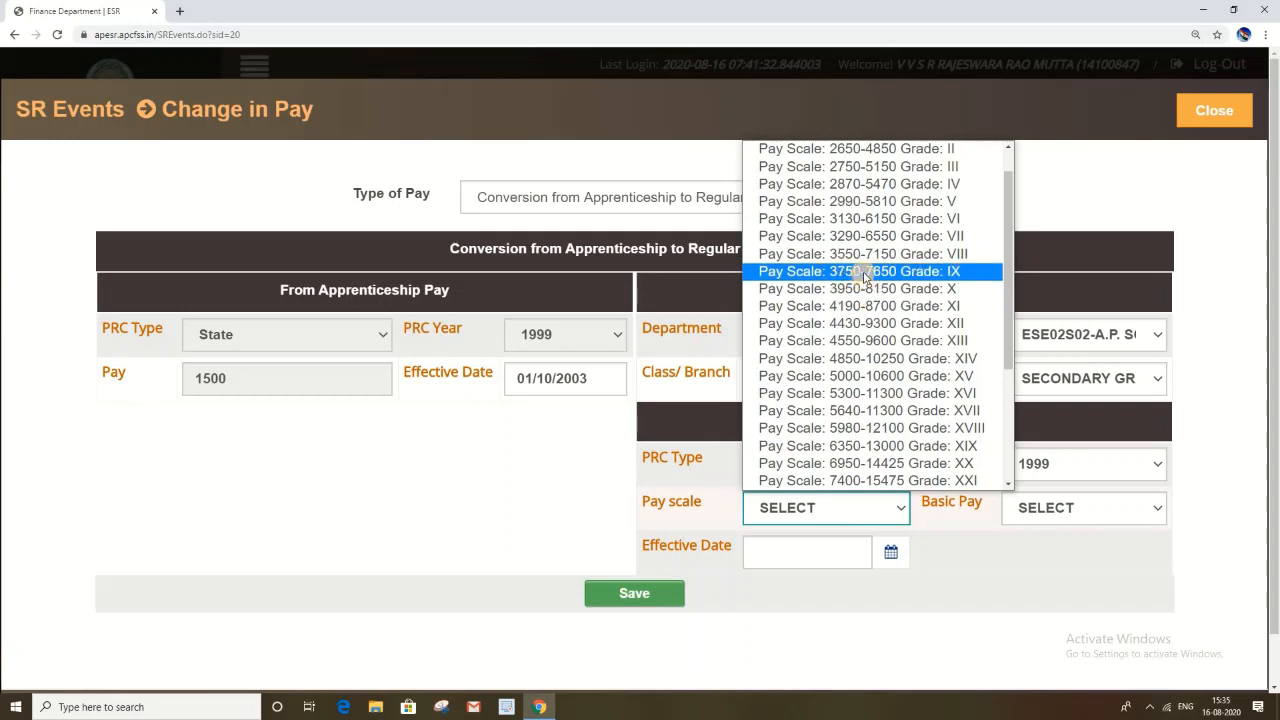
{"action": "left_click", "coordinate": [865, 272]}
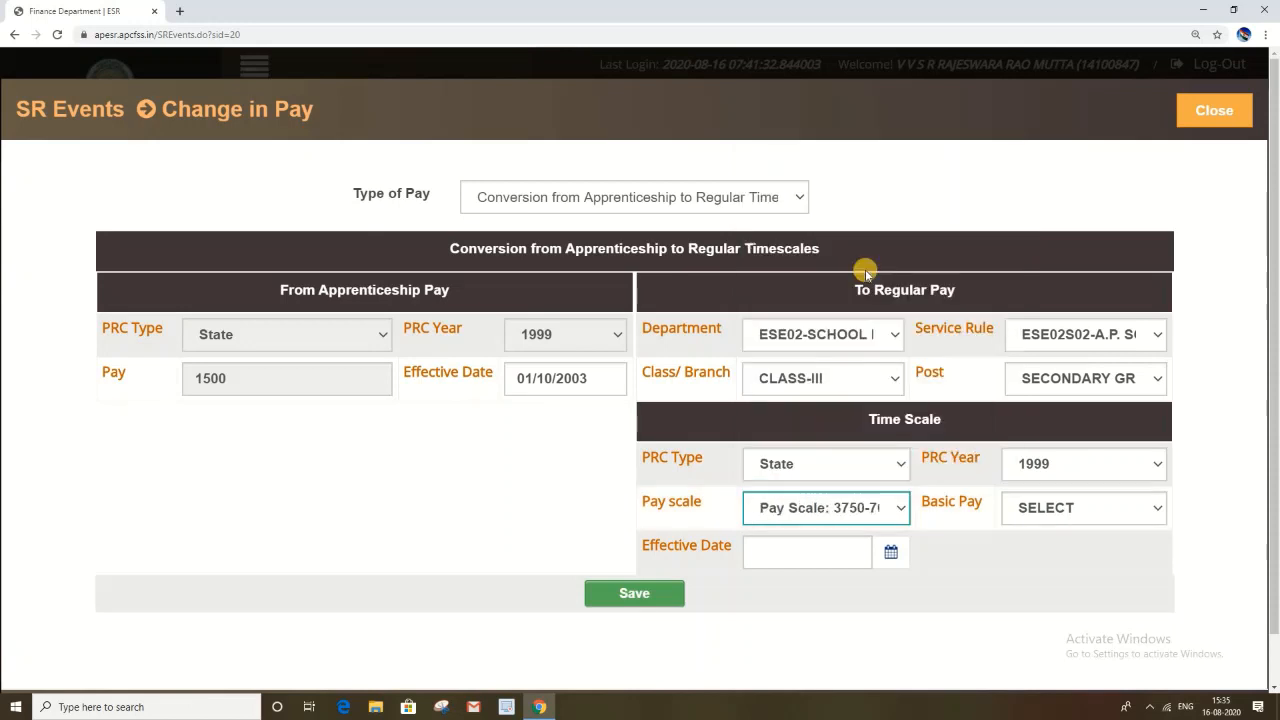
{"action": "left_click", "coordinate": [1057, 508]}
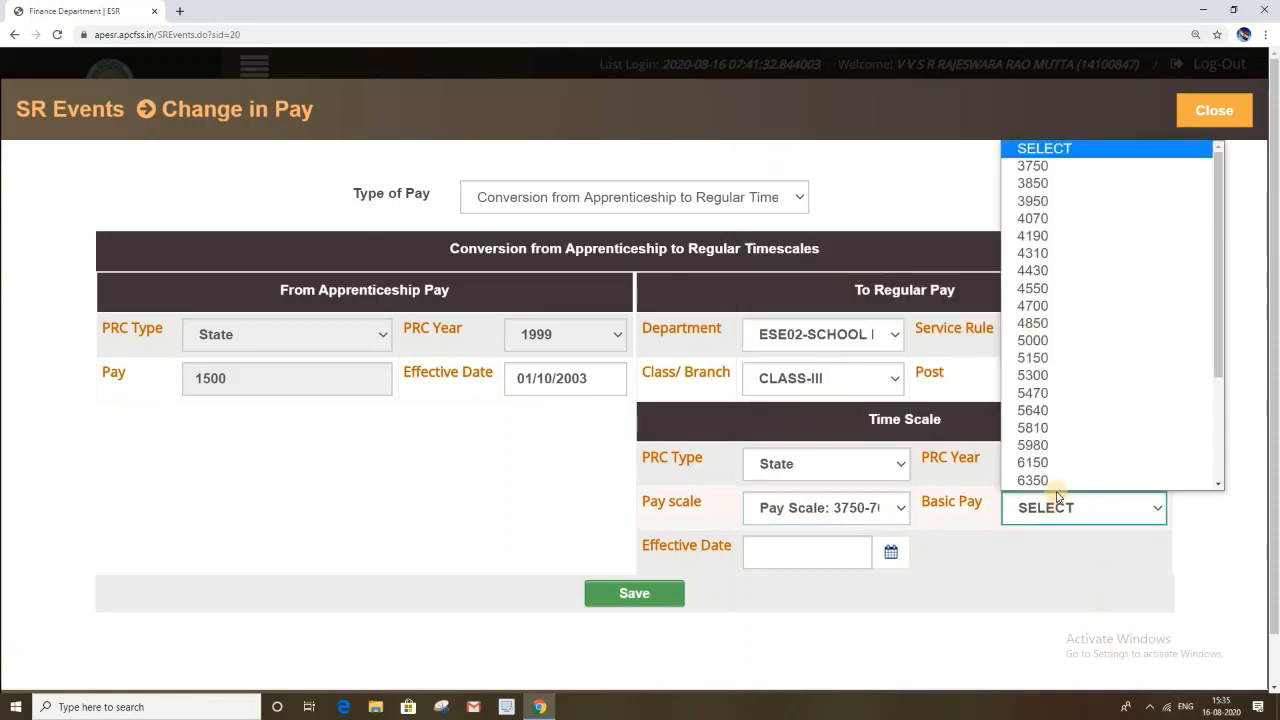
{"action": "scroll", "coordinate": [1079, 300], "scroll_direction": "down", "scroll_amount": 1}
{"action": "scroll", "coordinate": [1075, 329], "scroll_direction": "up", "scroll_amount": 1}
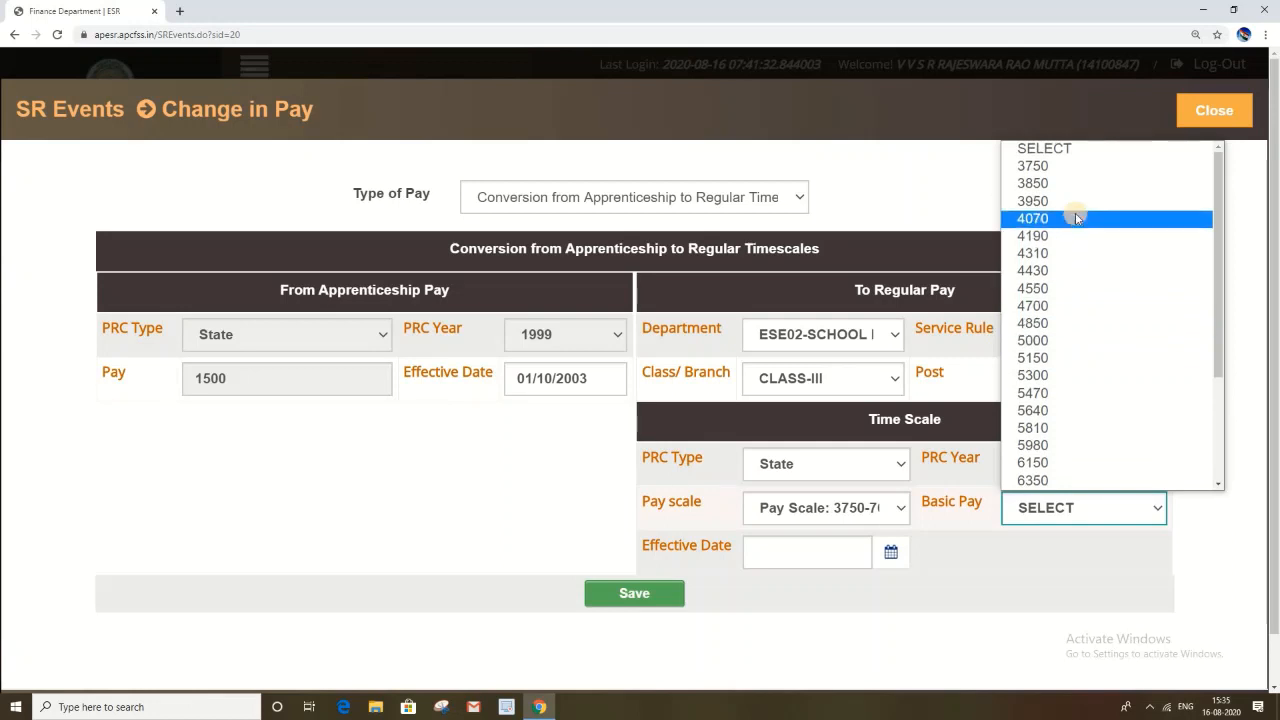
{"action": "left_click", "coordinate": [1035, 166]}
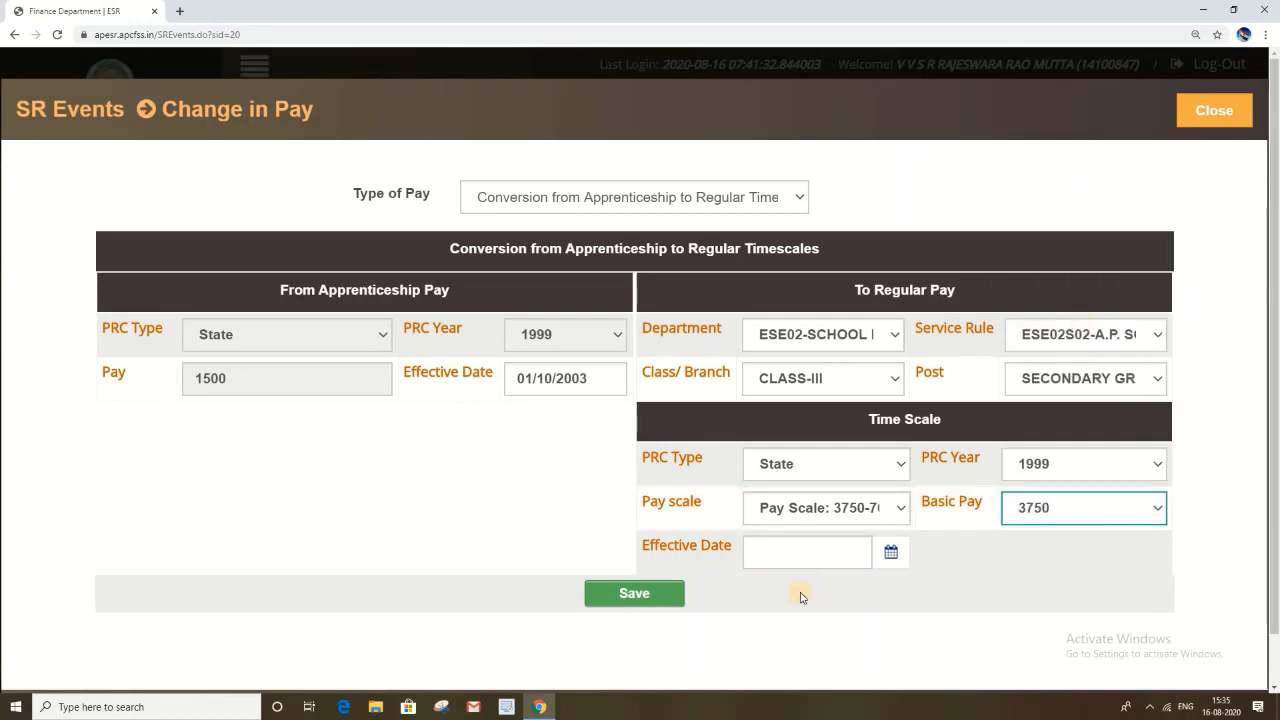
Step: Set the time scale's effective date to 18/10/2004 and save the regular pay details
{"action": "left_click", "coordinate": [779, 553]}
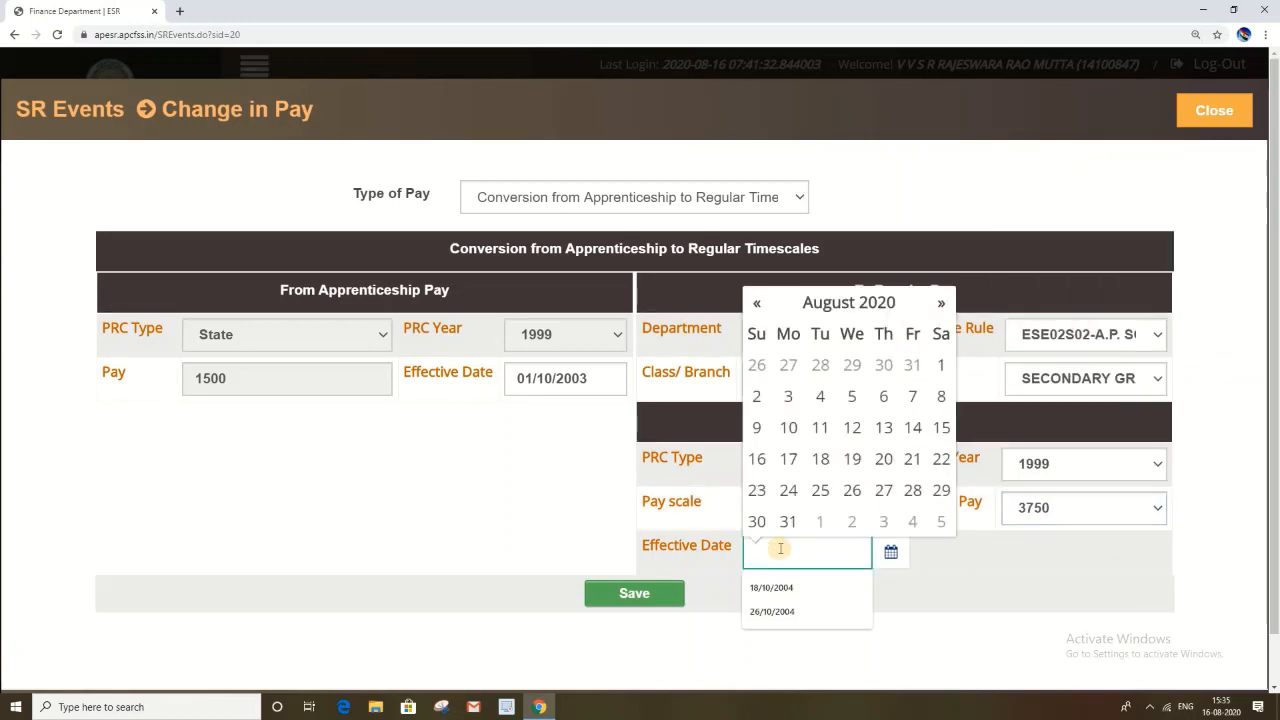
{"action": "left_click", "coordinate": [772, 589]}
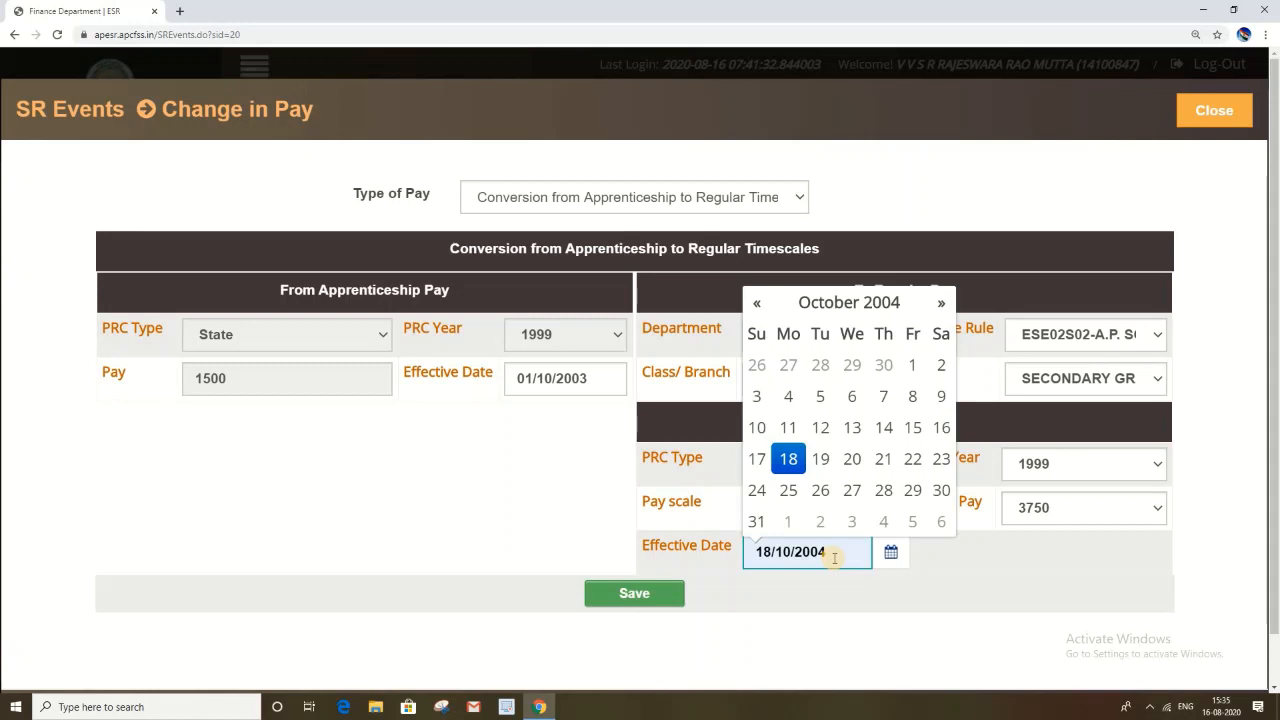
{"action": "left_click", "coordinate": [633, 595]}
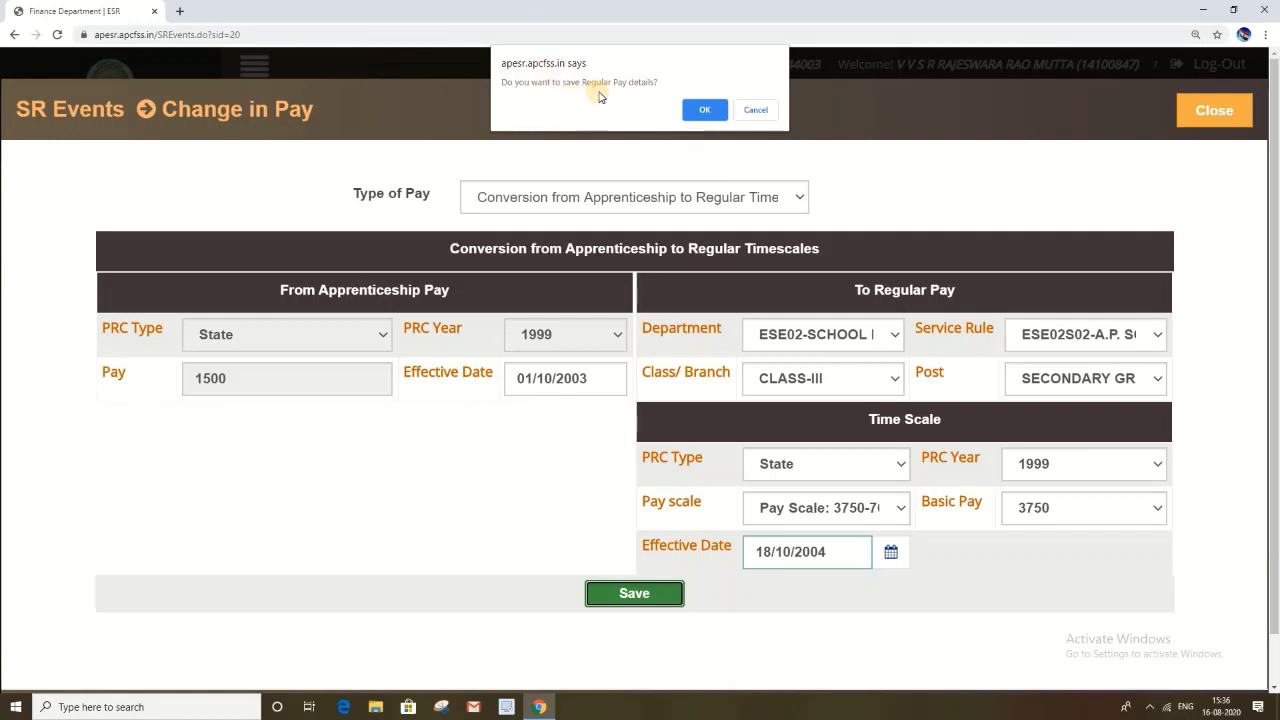
{"action": "left_click", "coordinate": [707, 110]}
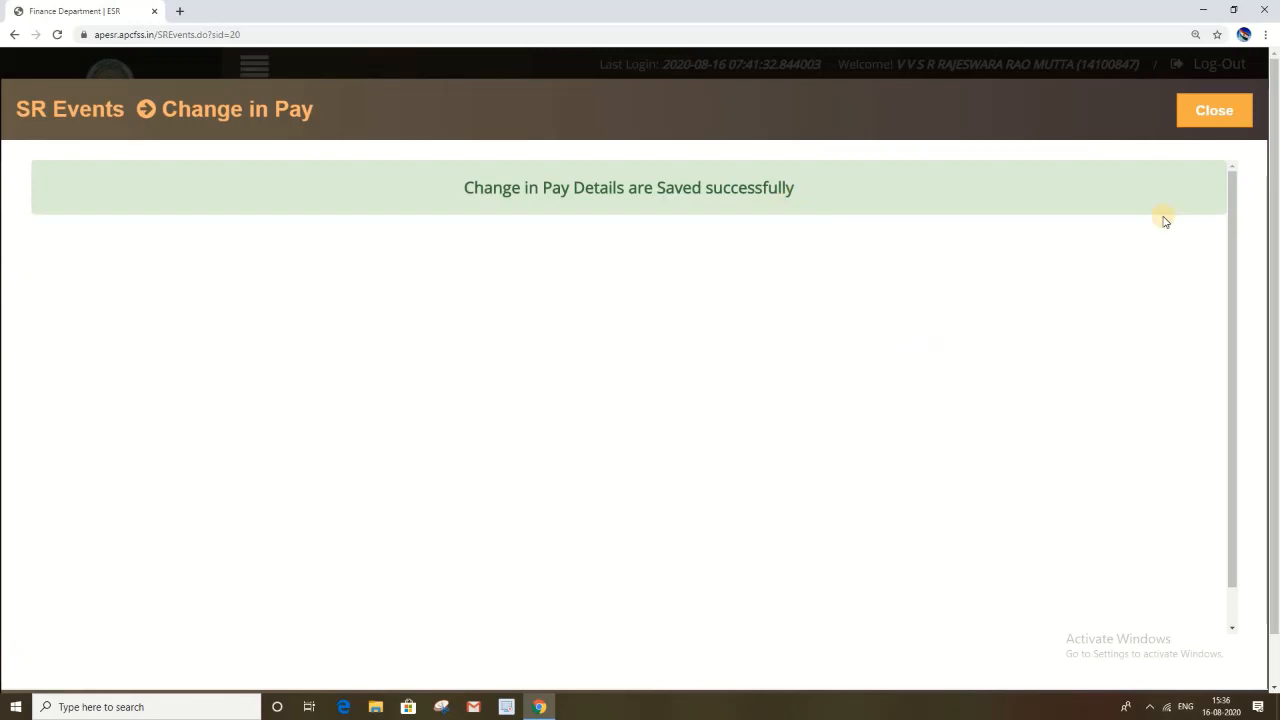
Step: Close the Change in Pay form and refresh the SR events to check the new conversion entry
{"action": "left_click", "coordinate": [1212, 110]}
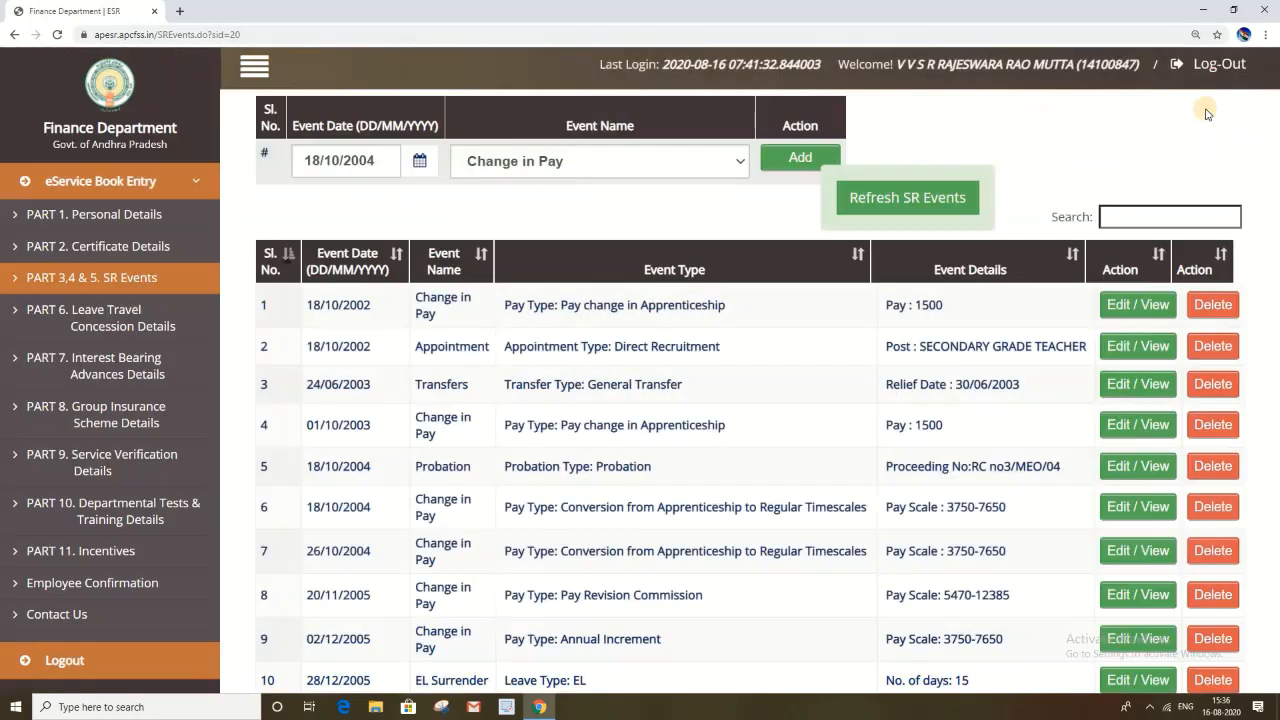
{"action": "left_click", "coordinate": [882, 200]}
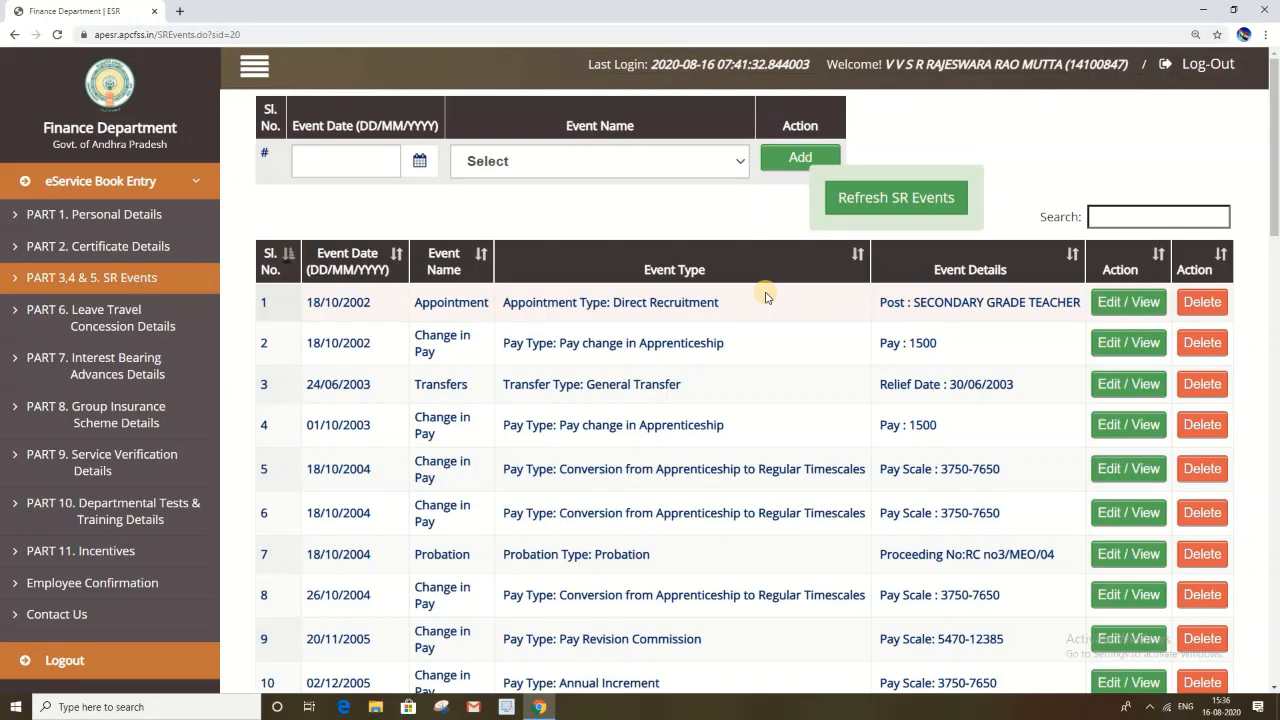
{"action": "scroll", "coordinate": [766, 298], "scroll_direction": "down", "scroll_amount": 1}
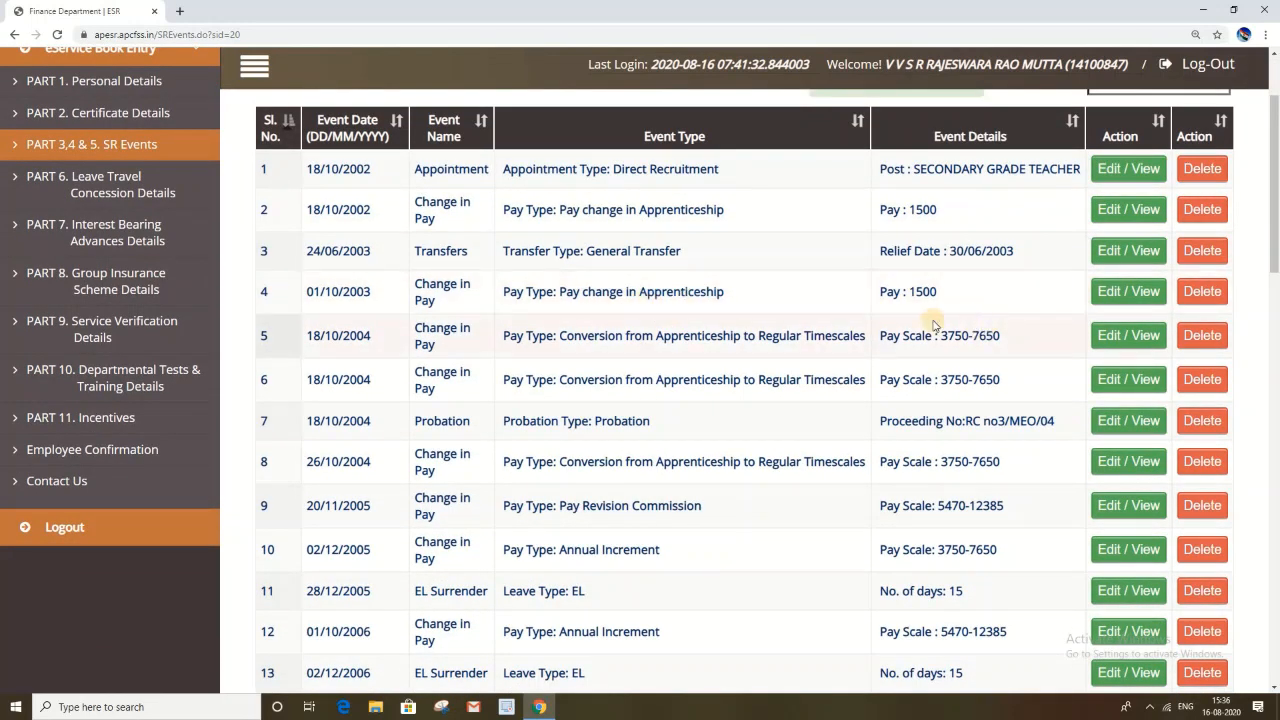
{"action": "scroll", "coordinate": [635, 320], "scroll_direction": "down", "scroll_amount": 1}
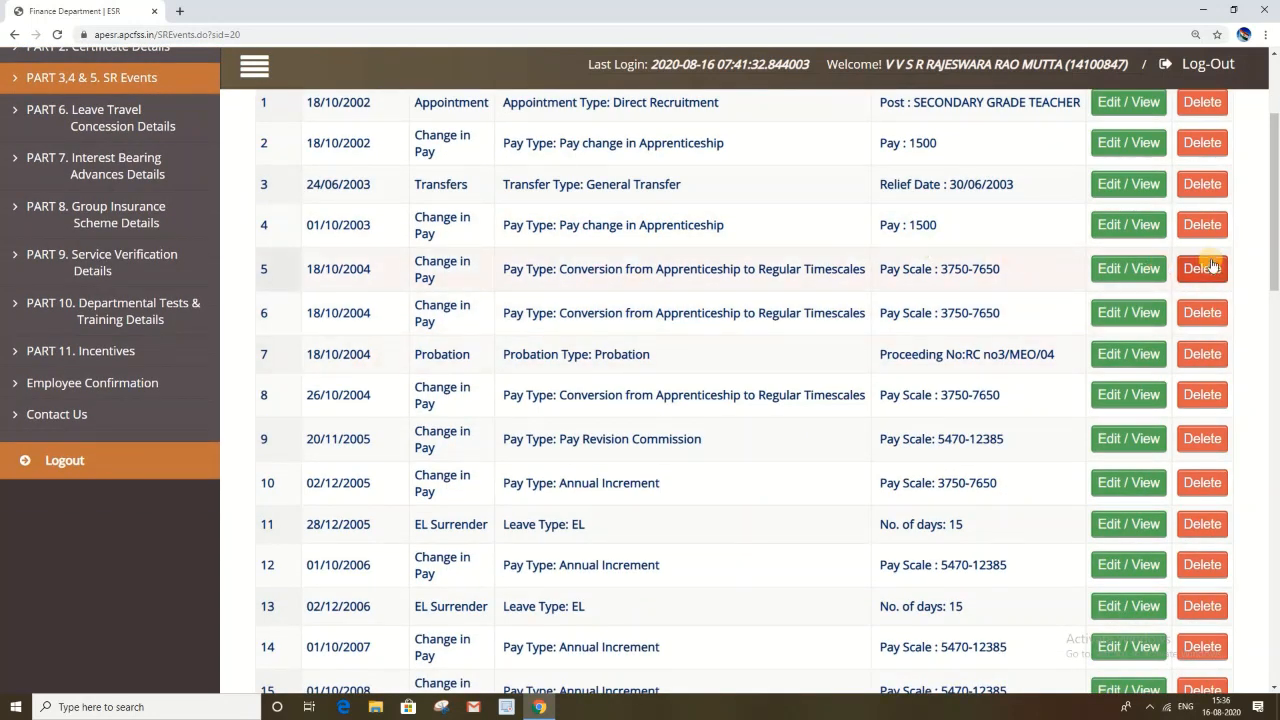
{"action": "scroll", "coordinate": [918, 262], "scroll_direction": "up", "scroll_amount": 3}
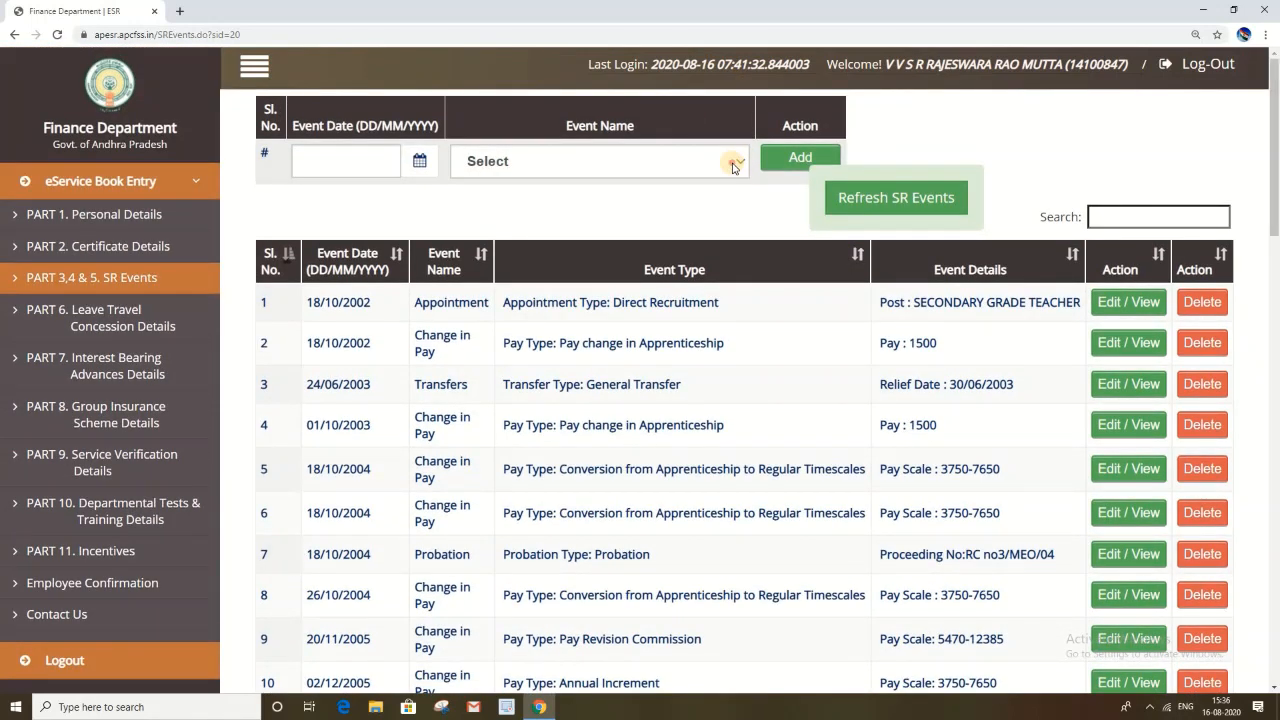
Step: Add a new Change in Pay event with the event date 01/10/2005
{"action": "left_click", "coordinate": [733, 167]}
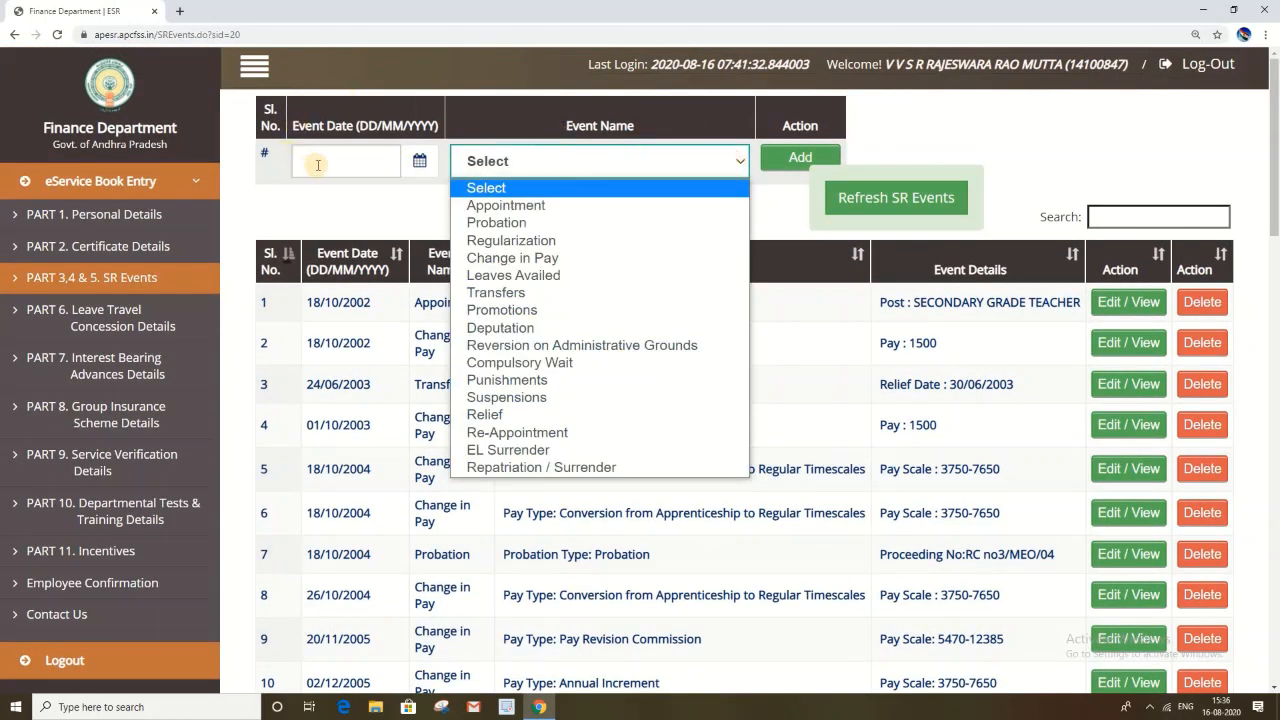
{"action": "left_click", "coordinate": [500, 258]}
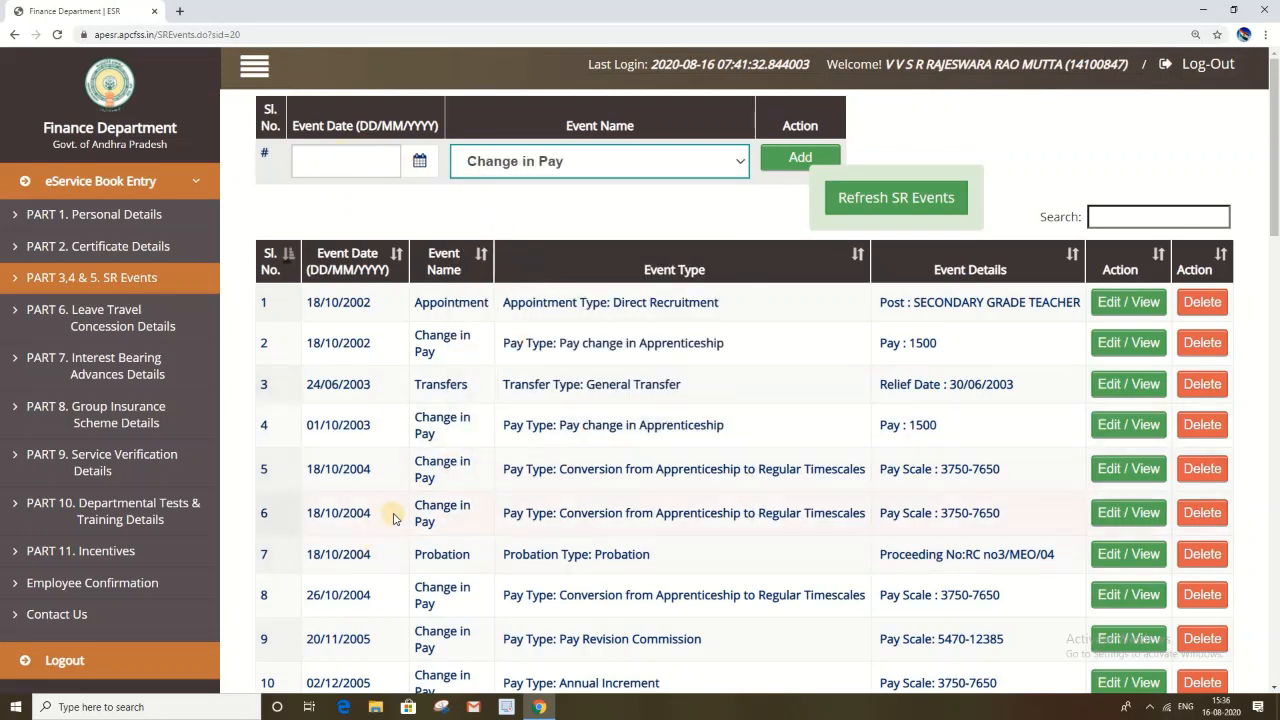
{"action": "scroll", "coordinate": [395, 515], "scroll_direction": "down", "scroll_amount": 1}
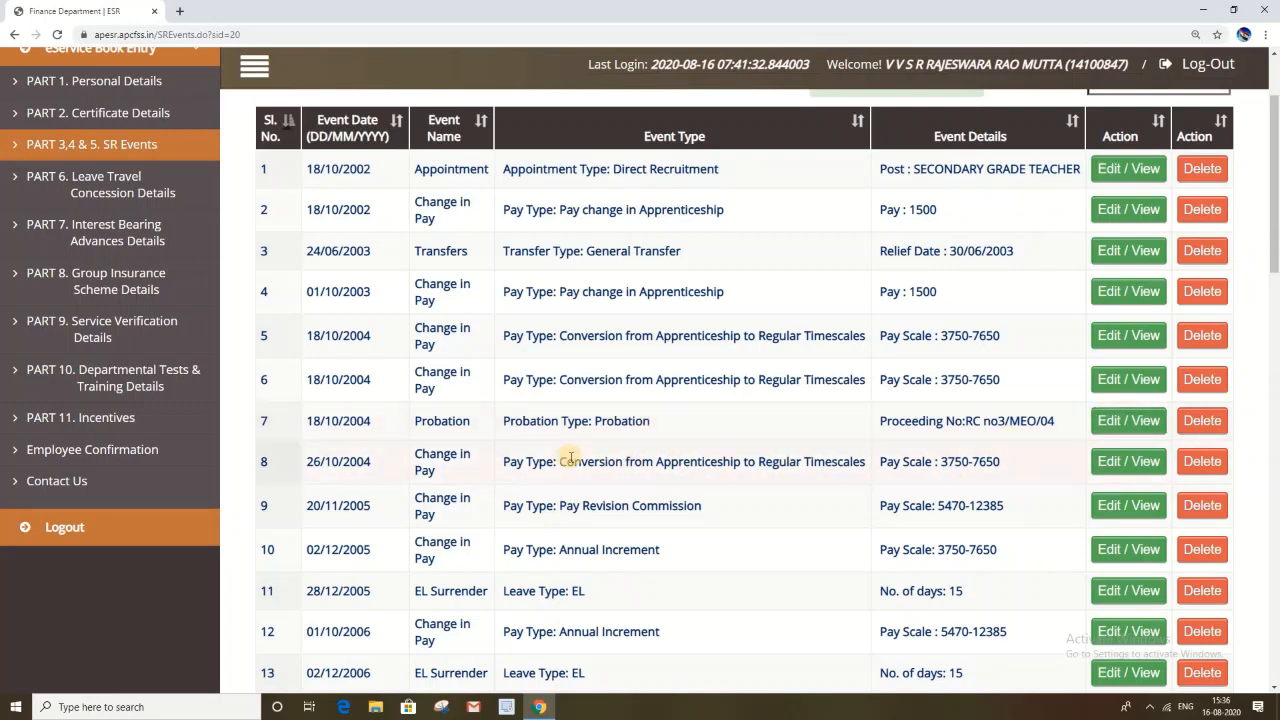
{"action": "scroll", "coordinate": [570, 458], "scroll_direction": "down", "scroll_amount": 1}
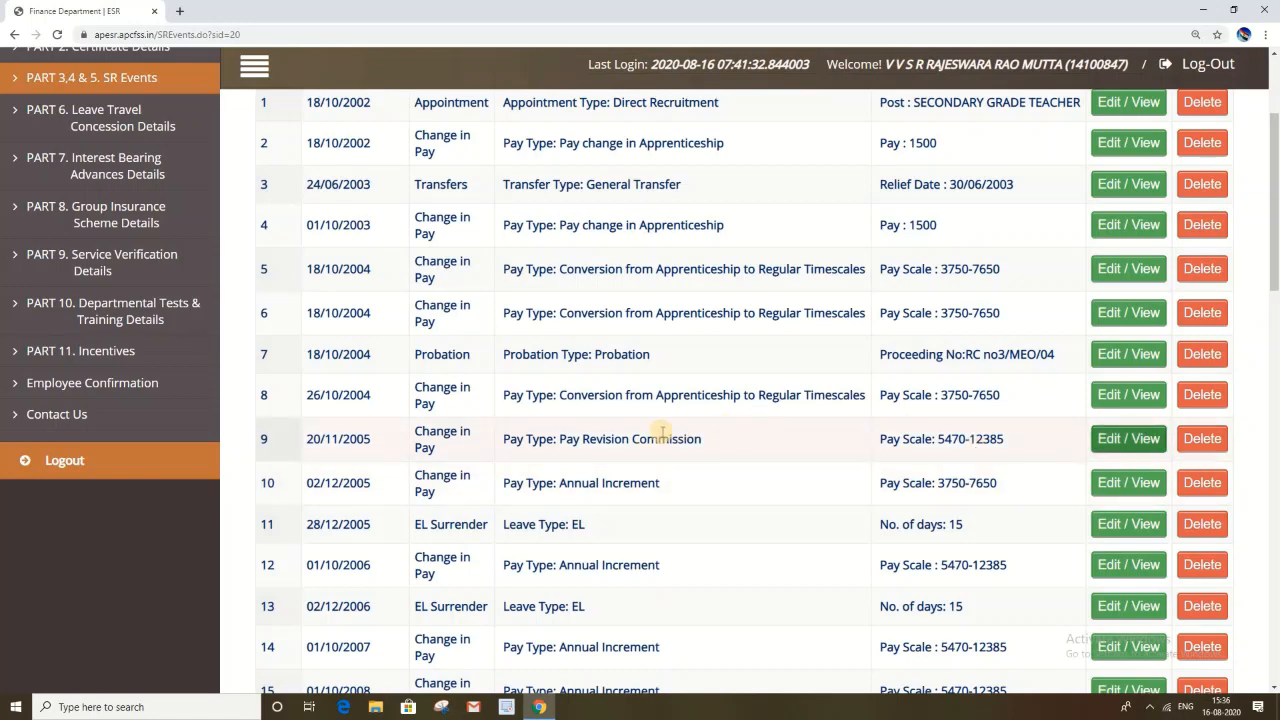
{"action": "scroll", "coordinate": [700, 398], "scroll_direction": "up", "scroll_amount": 1}
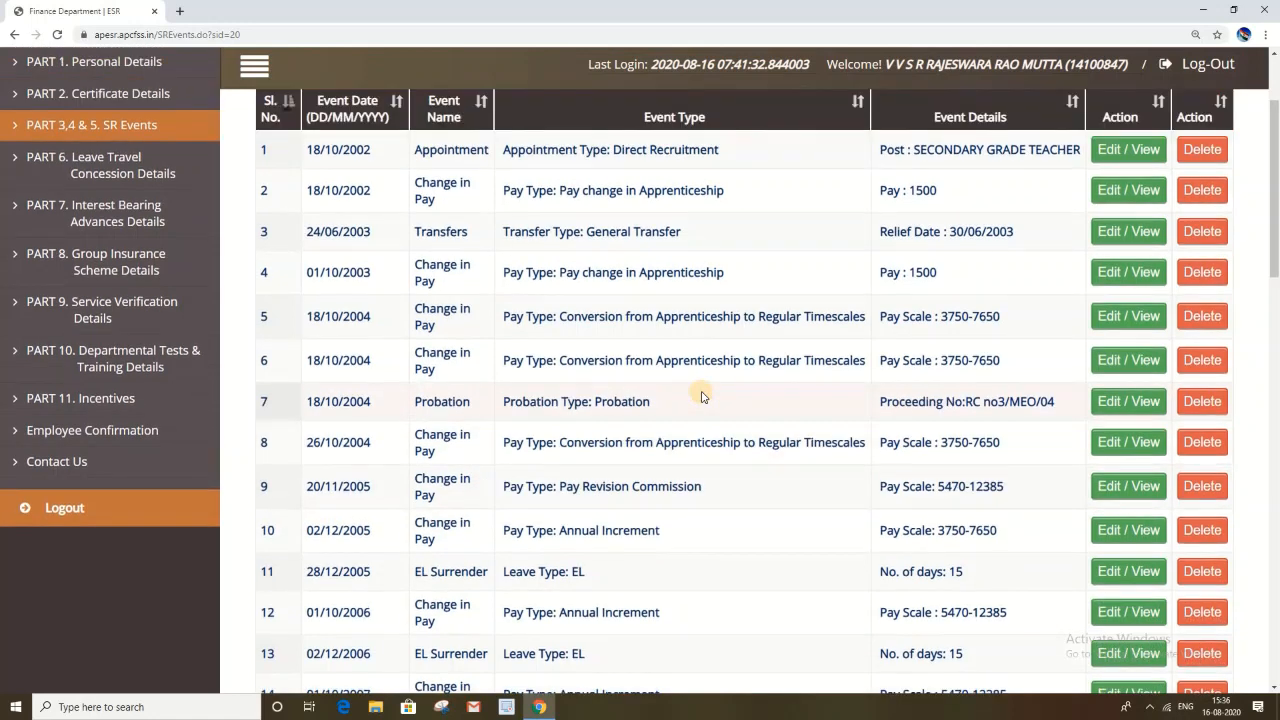
{"action": "scroll", "coordinate": [700, 398], "scroll_direction": "up", "scroll_amount": 3}
{"action": "left_click", "coordinate": [645, 162]}
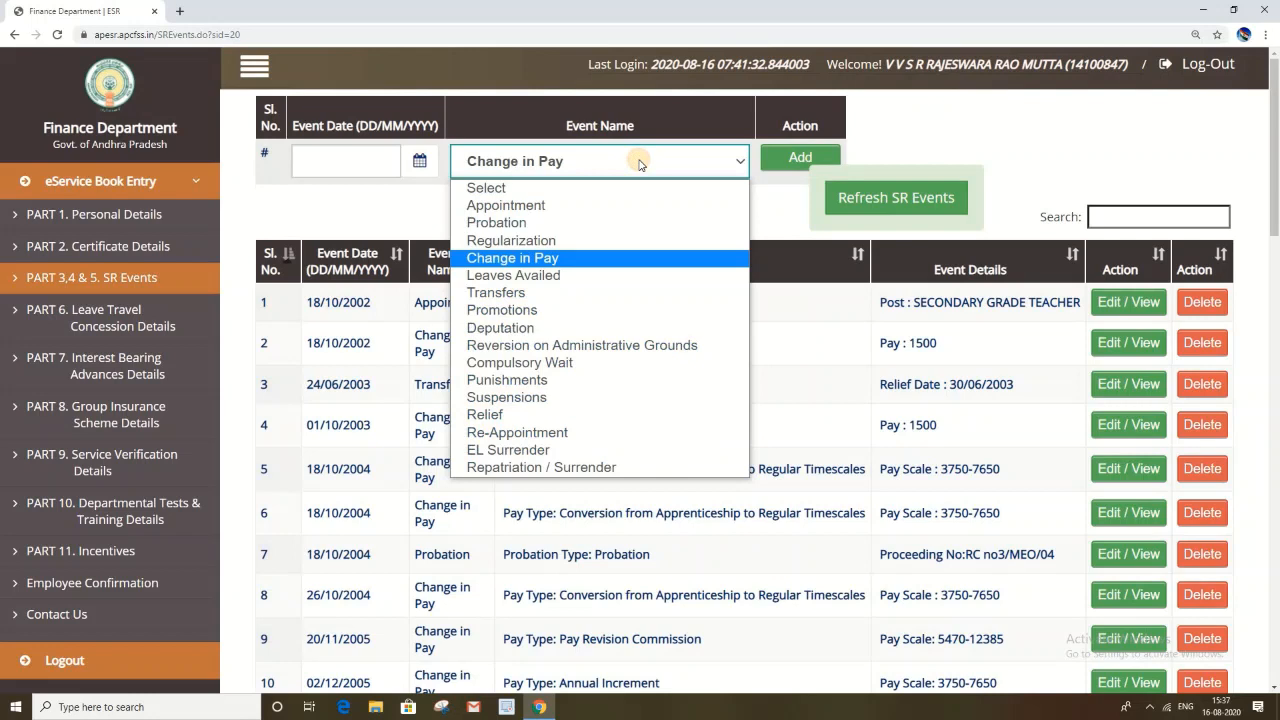
{"action": "left_click", "coordinate": [327, 157]}
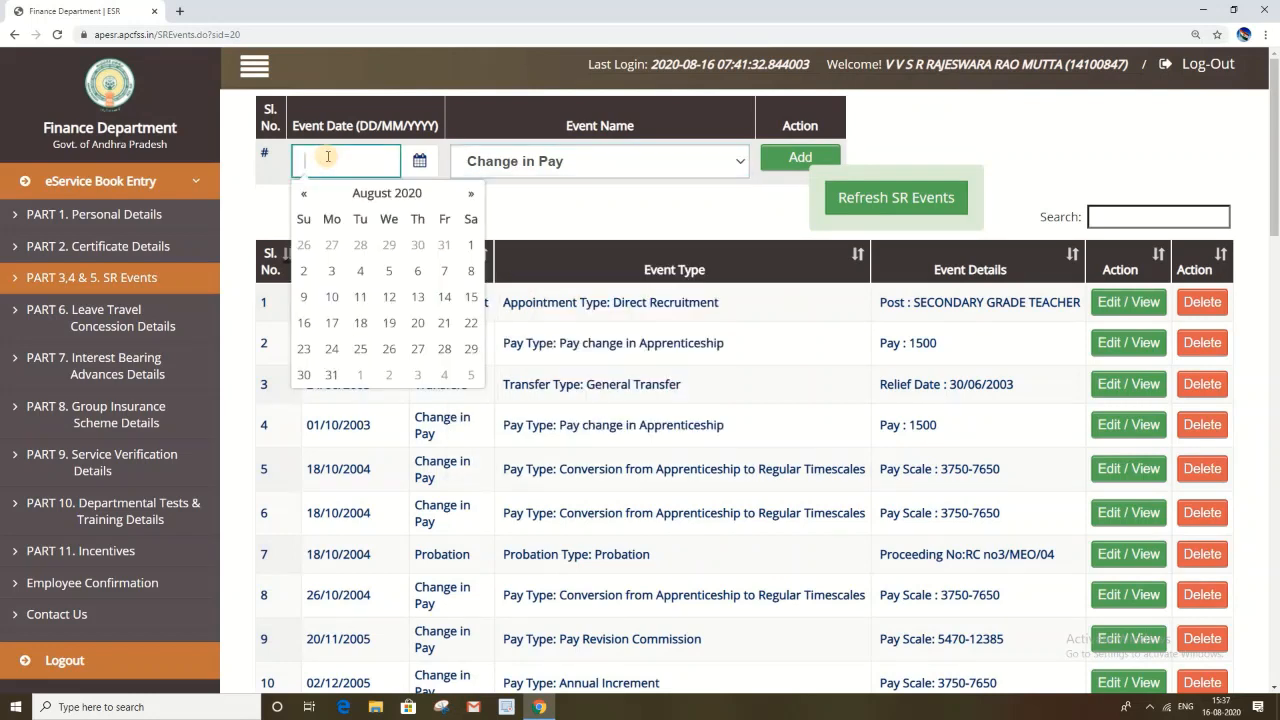
{"action": "type", "text": "01/10/2005"}
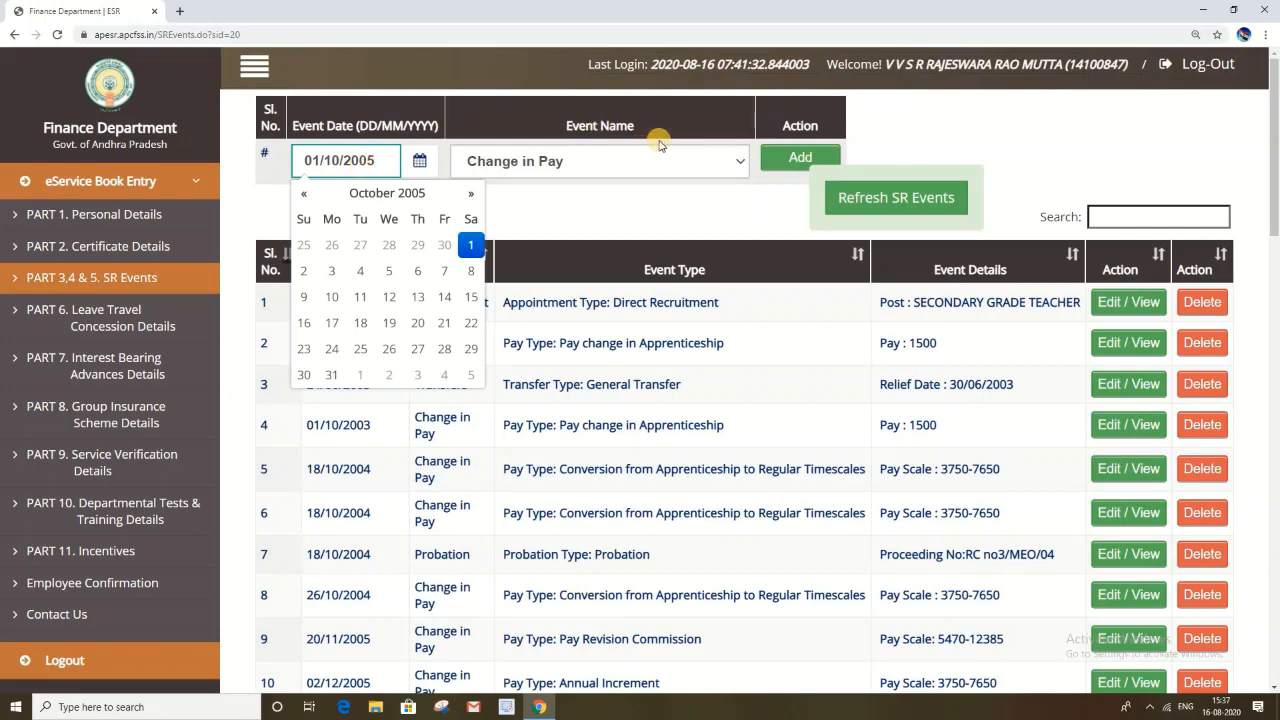
{"action": "left_click", "coordinate": [783, 163]}
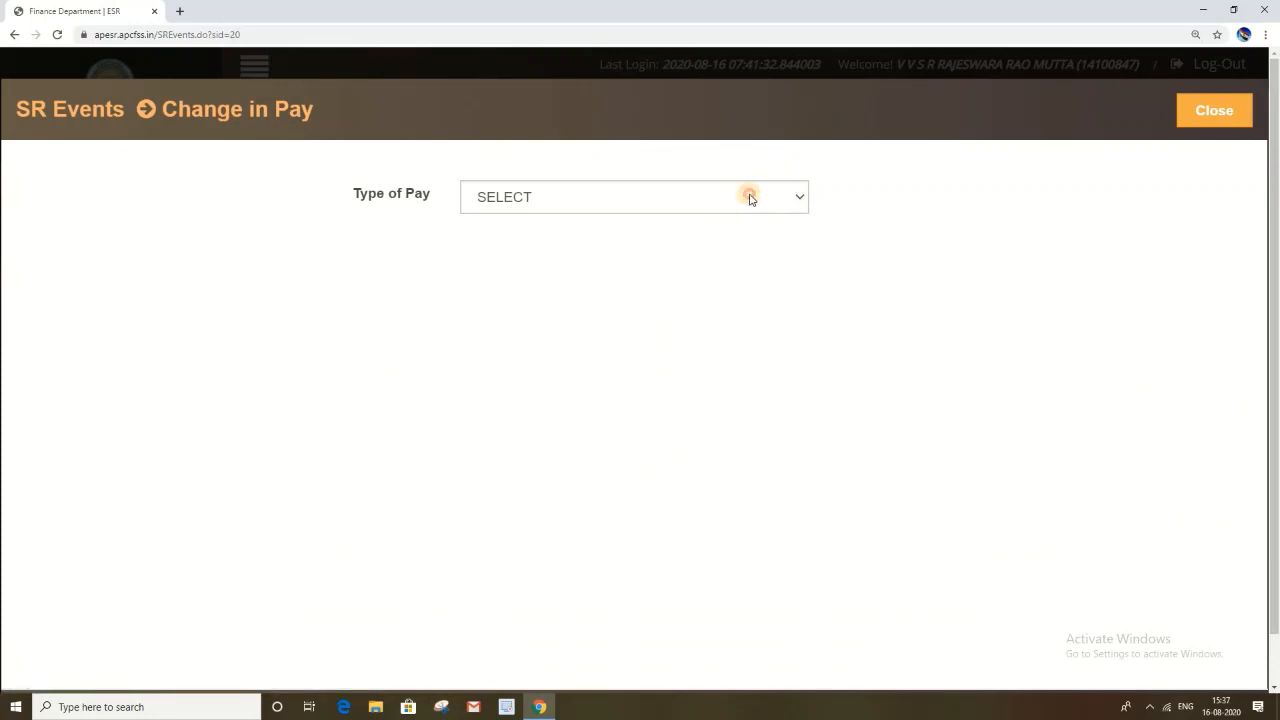
Step: Choose Annual Increment as the type of pay and set the basic pay to 3750
{"action": "left_click", "coordinate": [751, 197]}
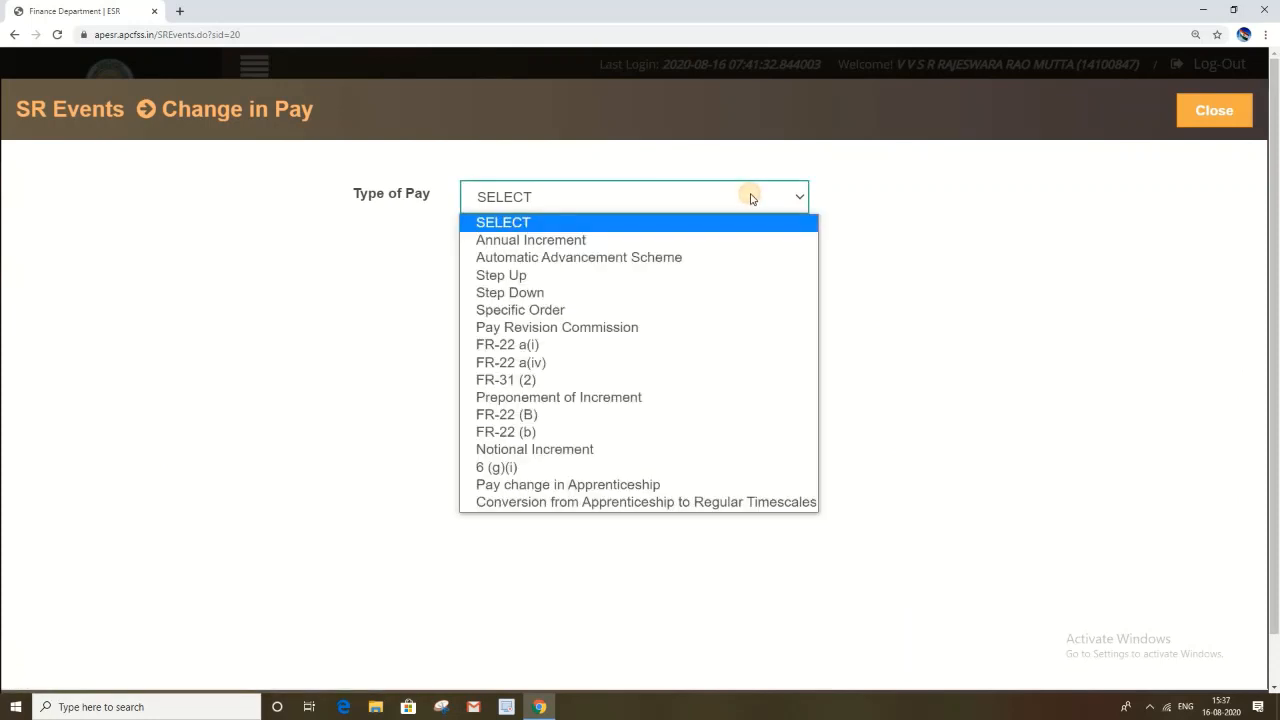
{"action": "left_click", "coordinate": [663, 241]}
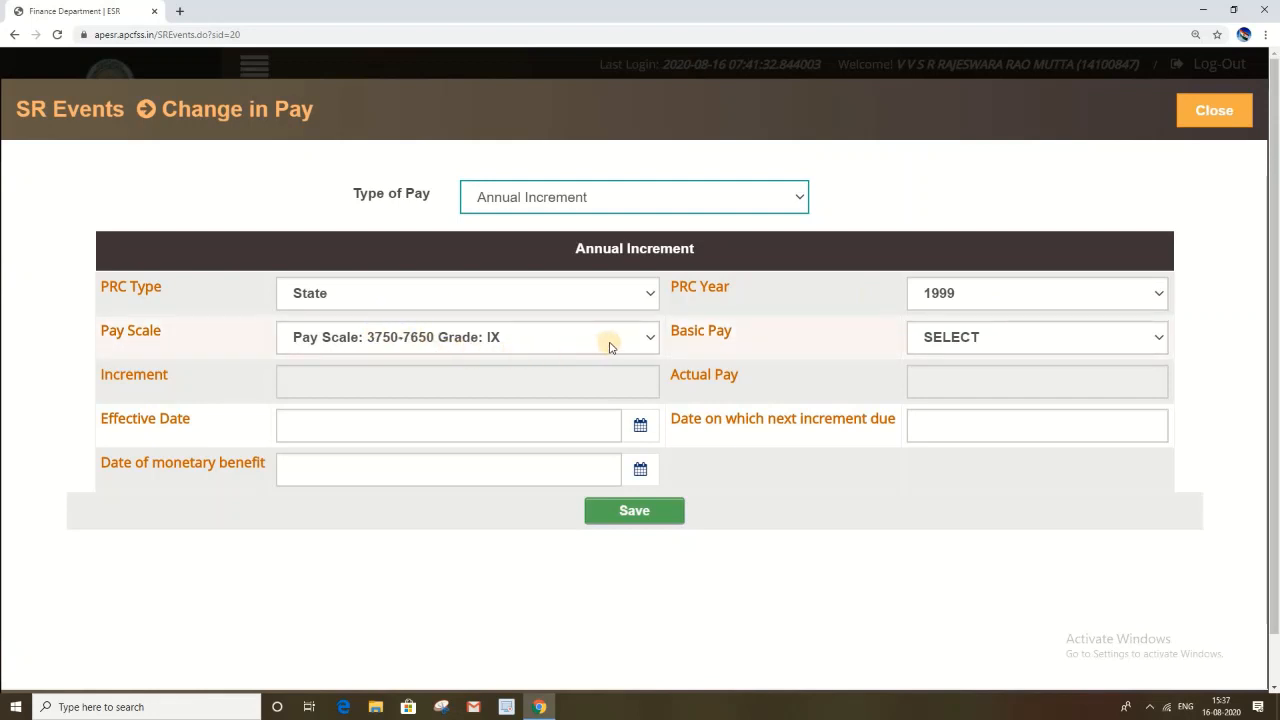
{"action": "left_click", "coordinate": [1008, 338]}
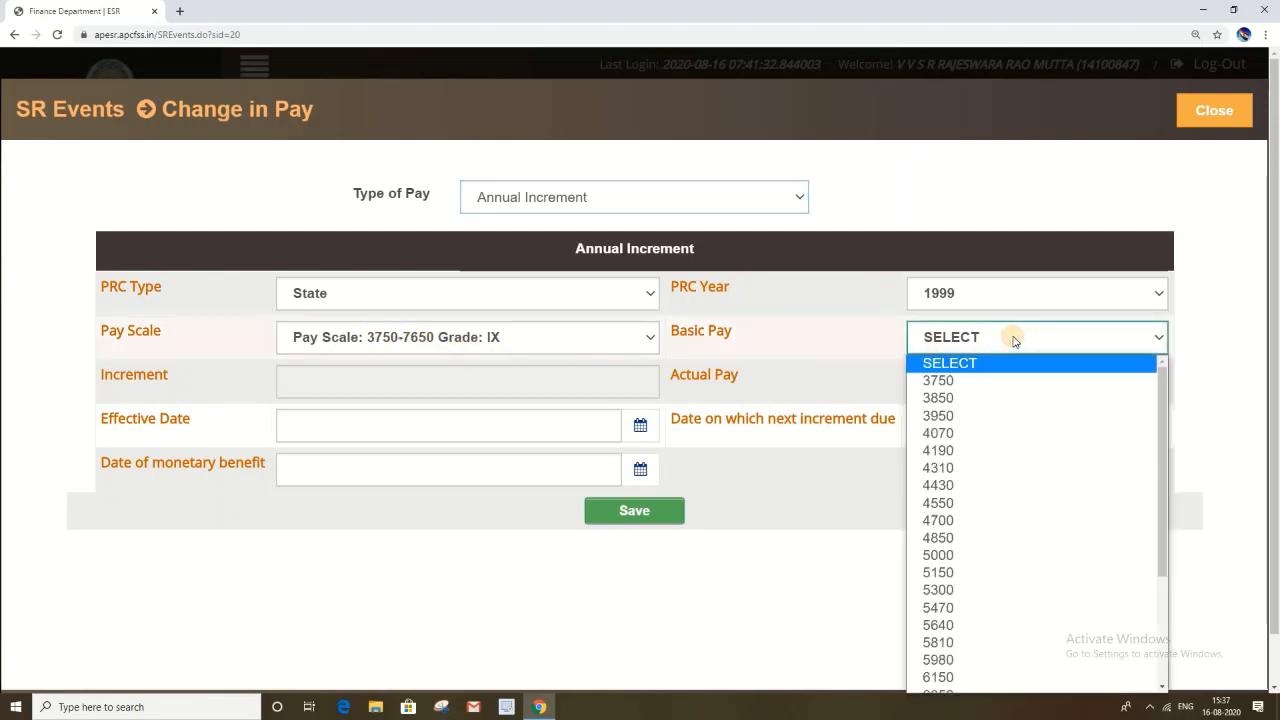
{"action": "left_click", "coordinate": [987, 387]}
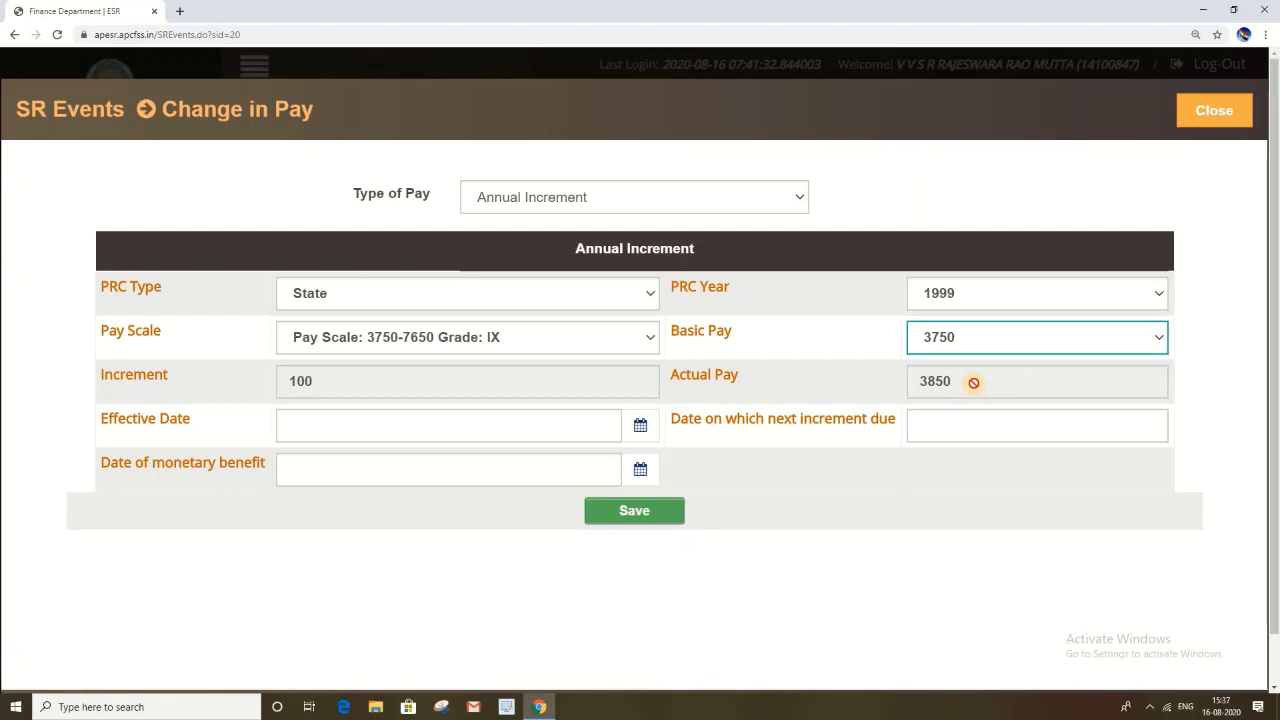
Step: Set the increment's effective date to 01/10/2005 and fill in 01/10/2006 as the date on which the next increment is due
{"action": "left_click", "coordinate": [346, 428]}
{"action": "type", "text": "0"}
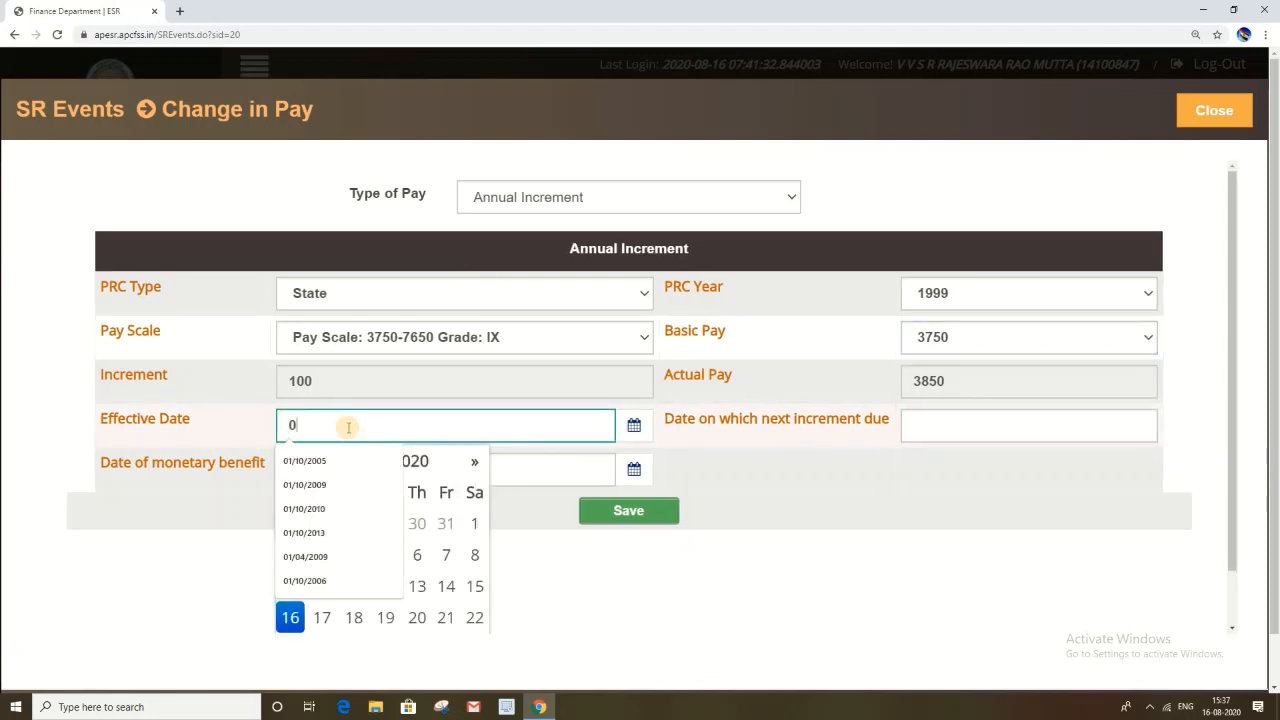
{"action": "type", "text": "1/10/2005"}
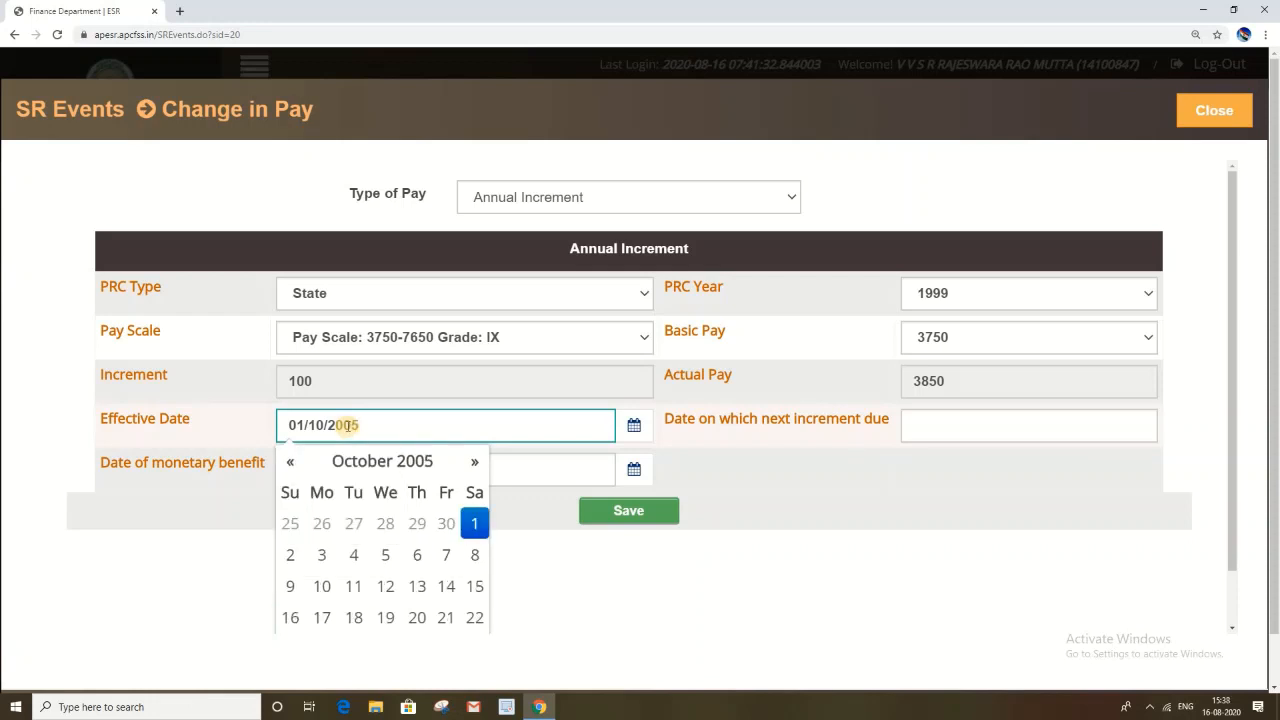
{"action": "left_click", "coordinate": [946, 425]}
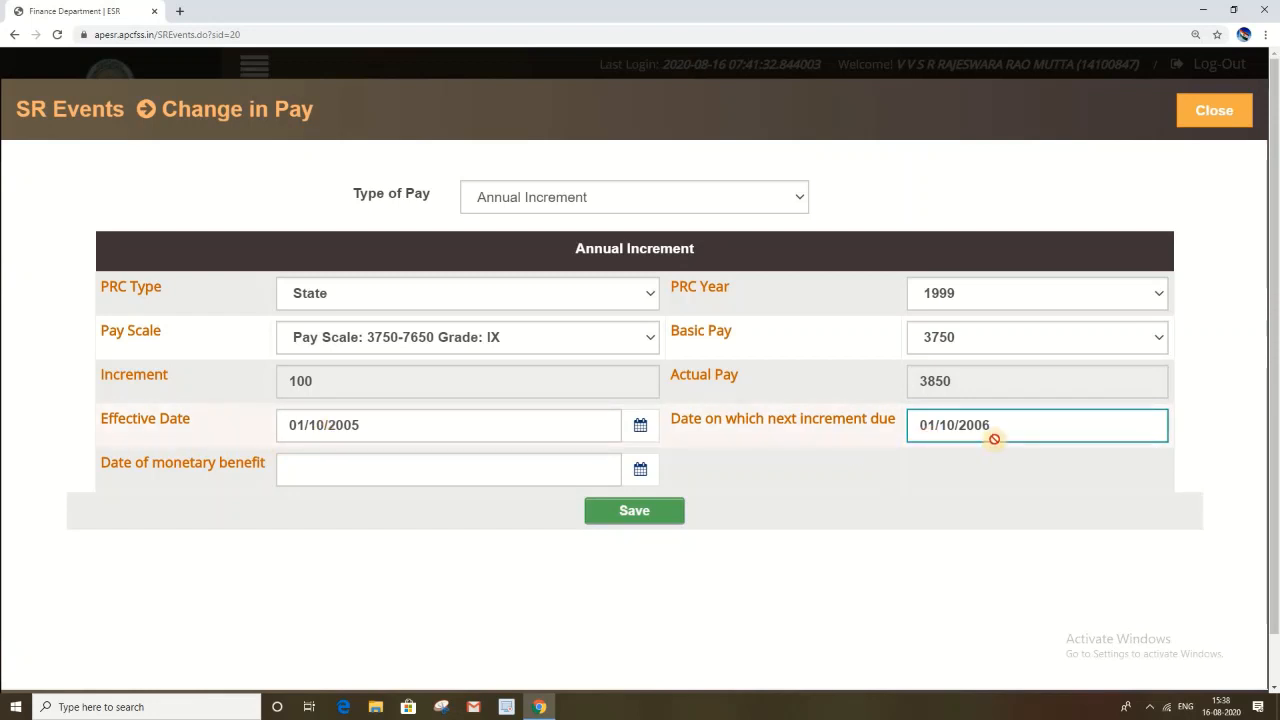
Step: Set the date of monetary benefit to 01/10/2005 and close the Annual Increment form without saving
{"action": "left_click", "coordinate": [378, 468]}
{"action": "type", "text": "01/"}
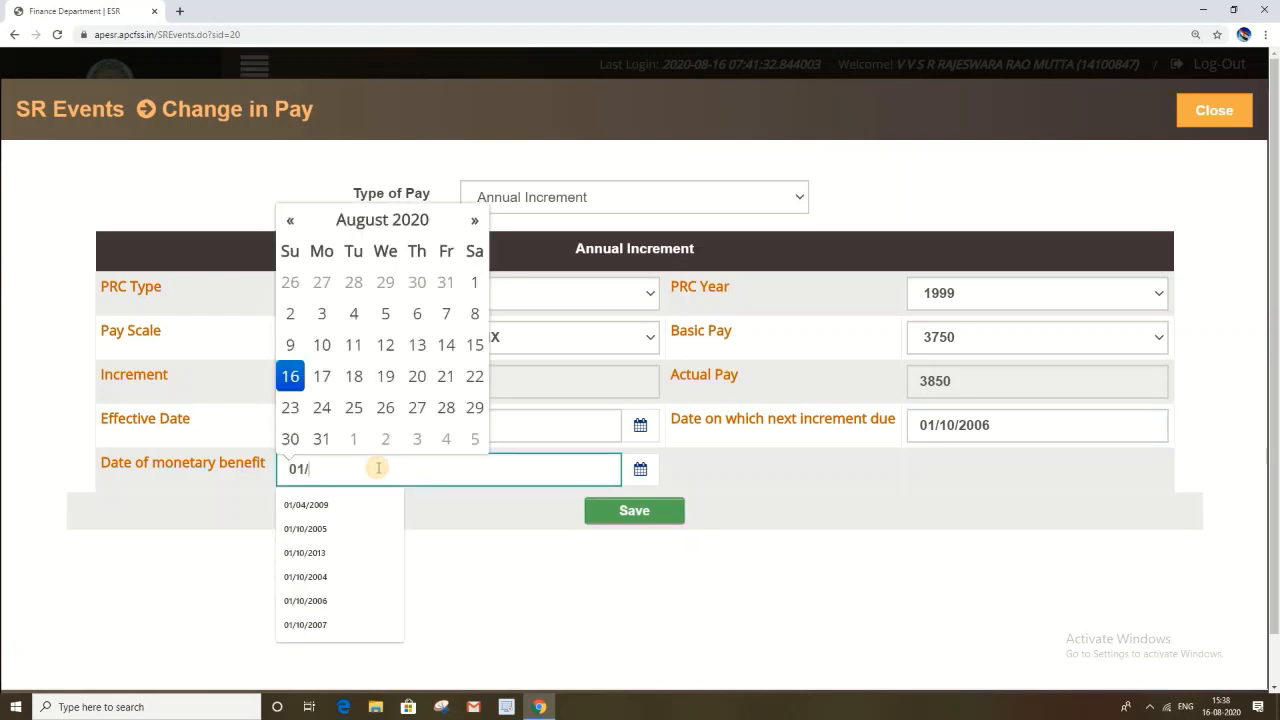
{"action": "type", "text": "10/2005"}
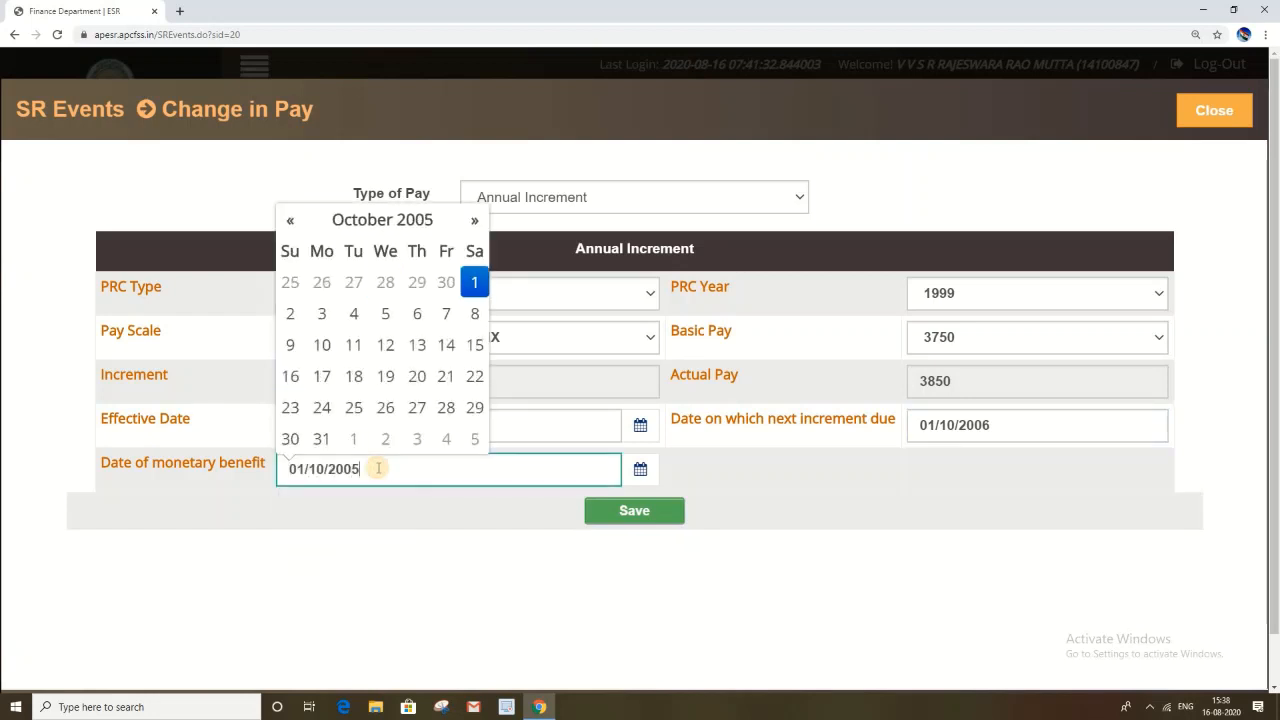
{"action": "scroll", "coordinate": [700, 442], "scroll_direction": "down", "scroll_amount": 1}
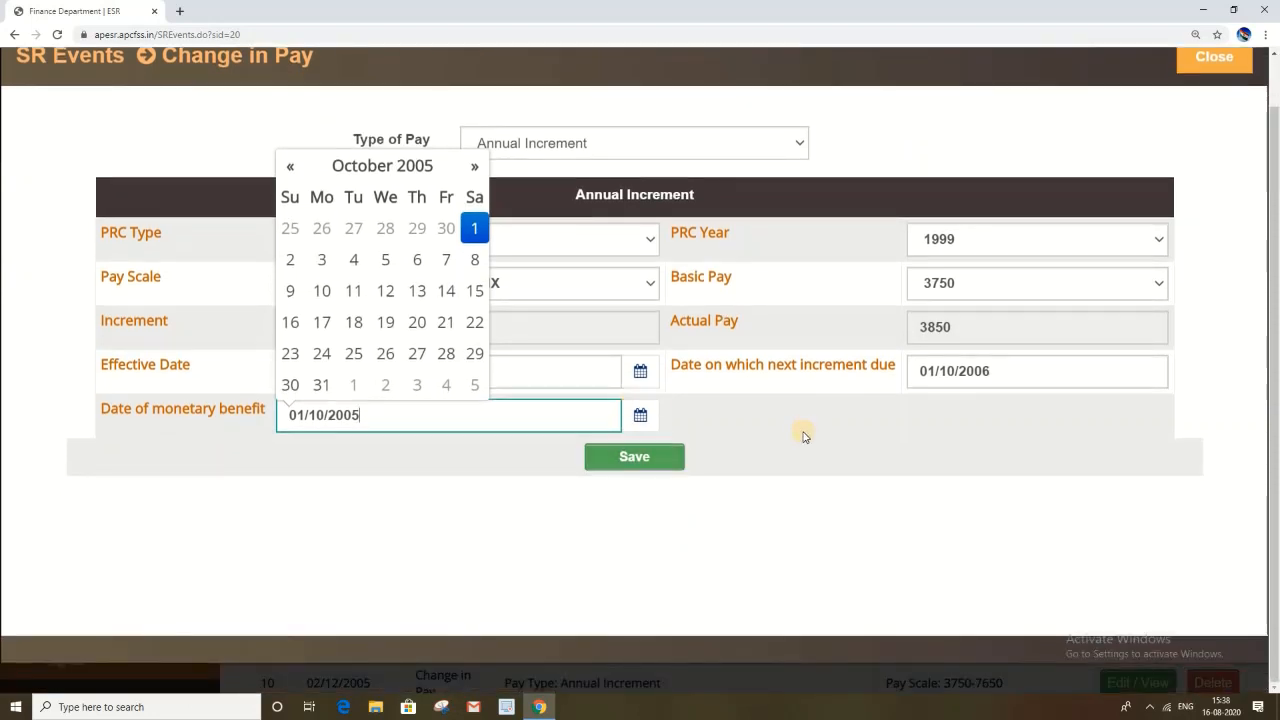
{"action": "left_click", "coordinate": [808, 430]}
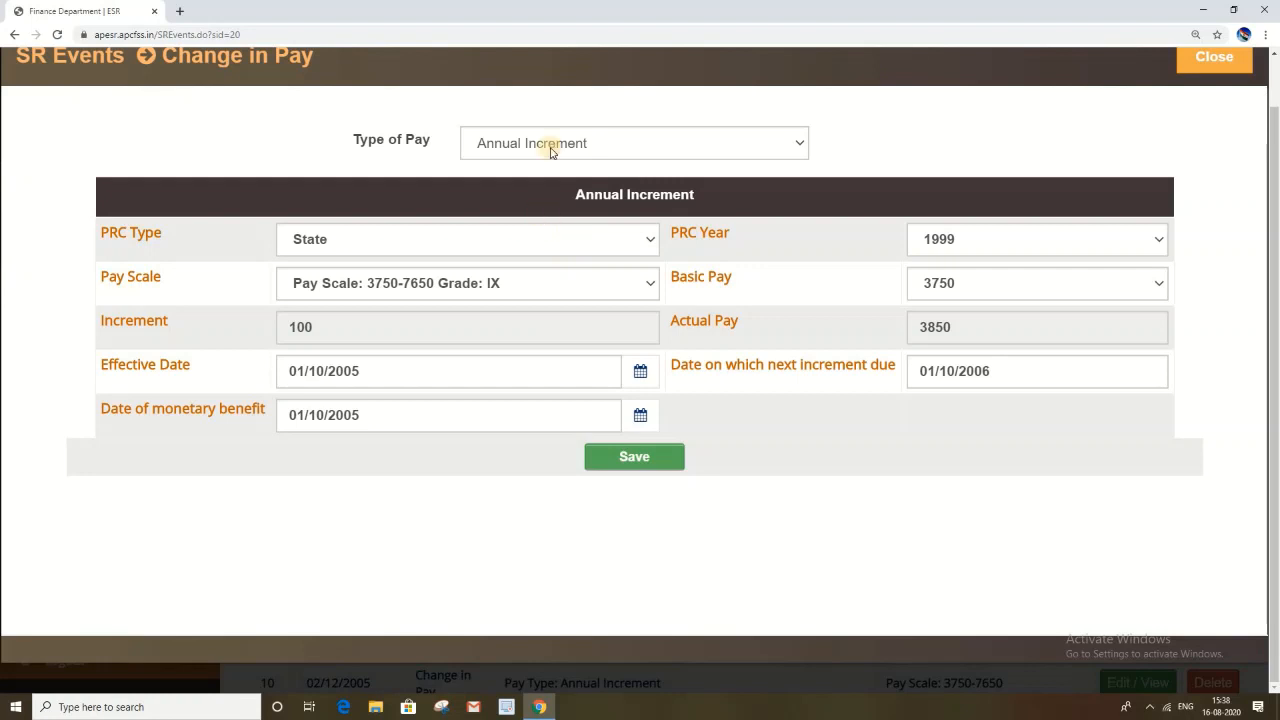
{"action": "scroll", "coordinate": [552, 237], "scroll_direction": "up", "scroll_amount": 1}
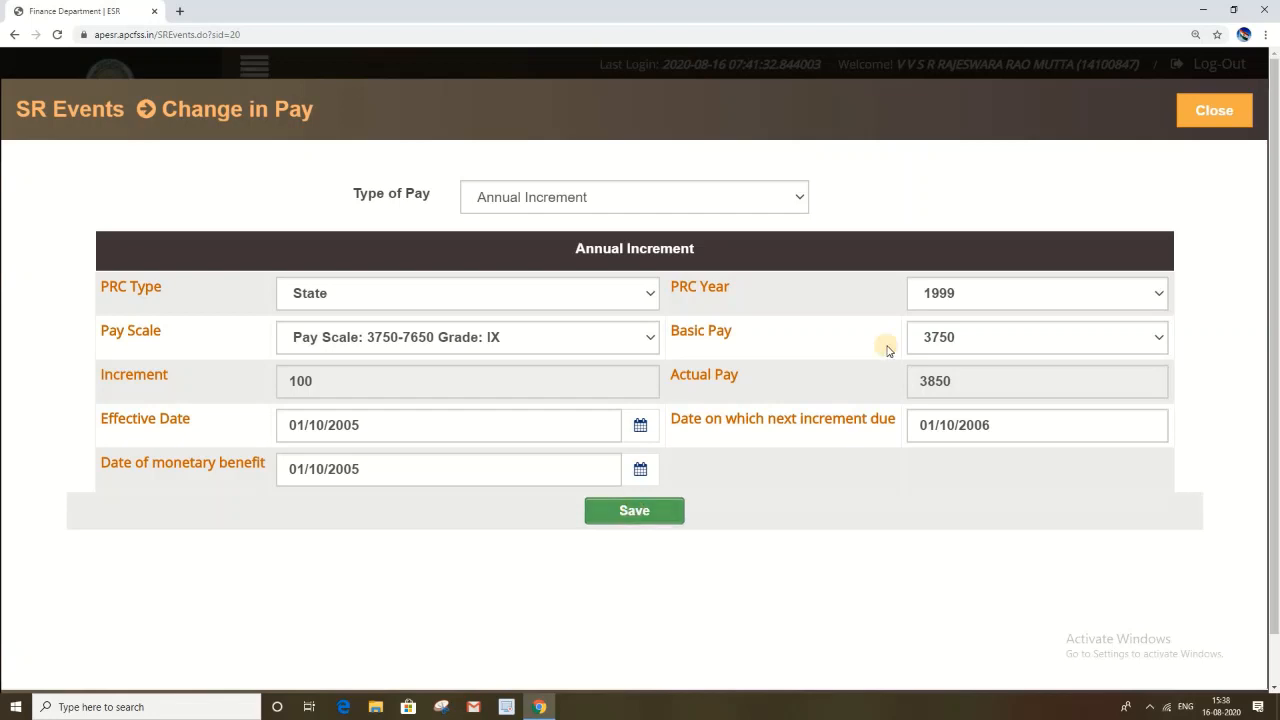
{"action": "left_click", "coordinate": [1201, 117]}
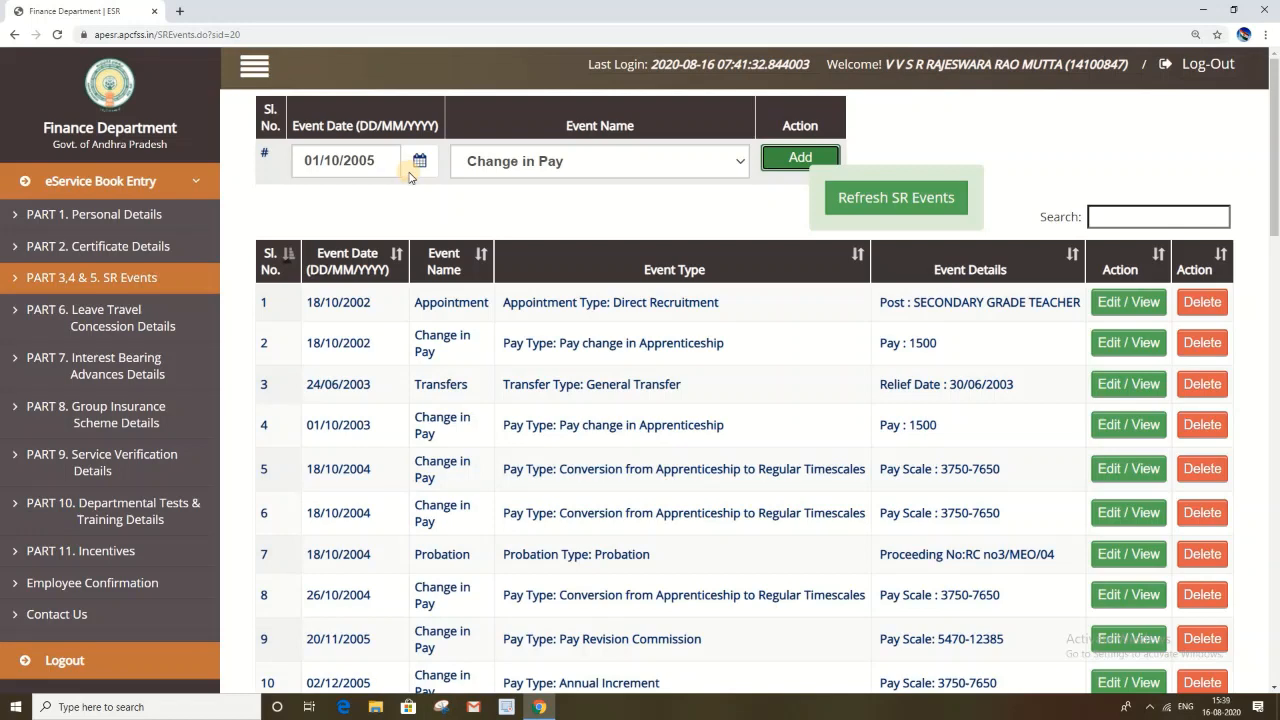
{"action": "scroll", "coordinate": [425, 255], "scroll_direction": "down", "scroll_amount": 2}
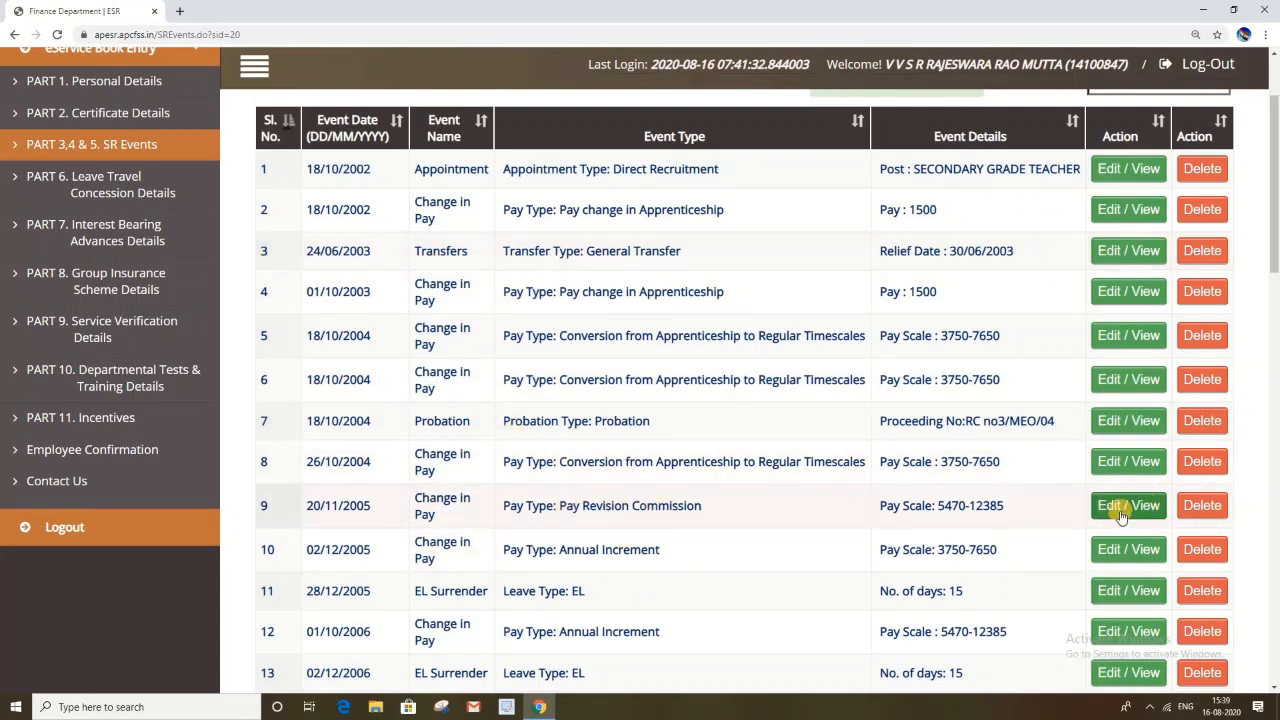
{"action": "scroll", "coordinate": [357, 424], "scroll_direction": "up", "scroll_amount": 2}
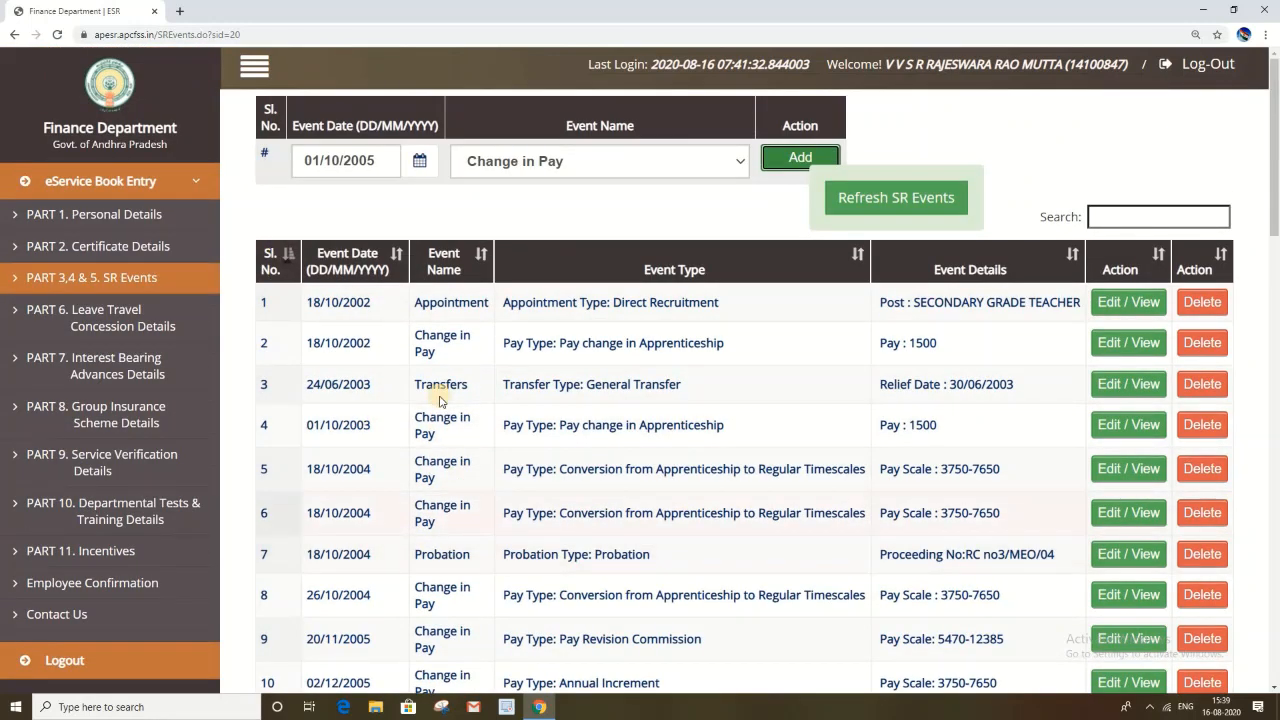
{"action": "scroll", "coordinate": [443, 400], "scroll_direction": "down", "scroll_amount": 4}
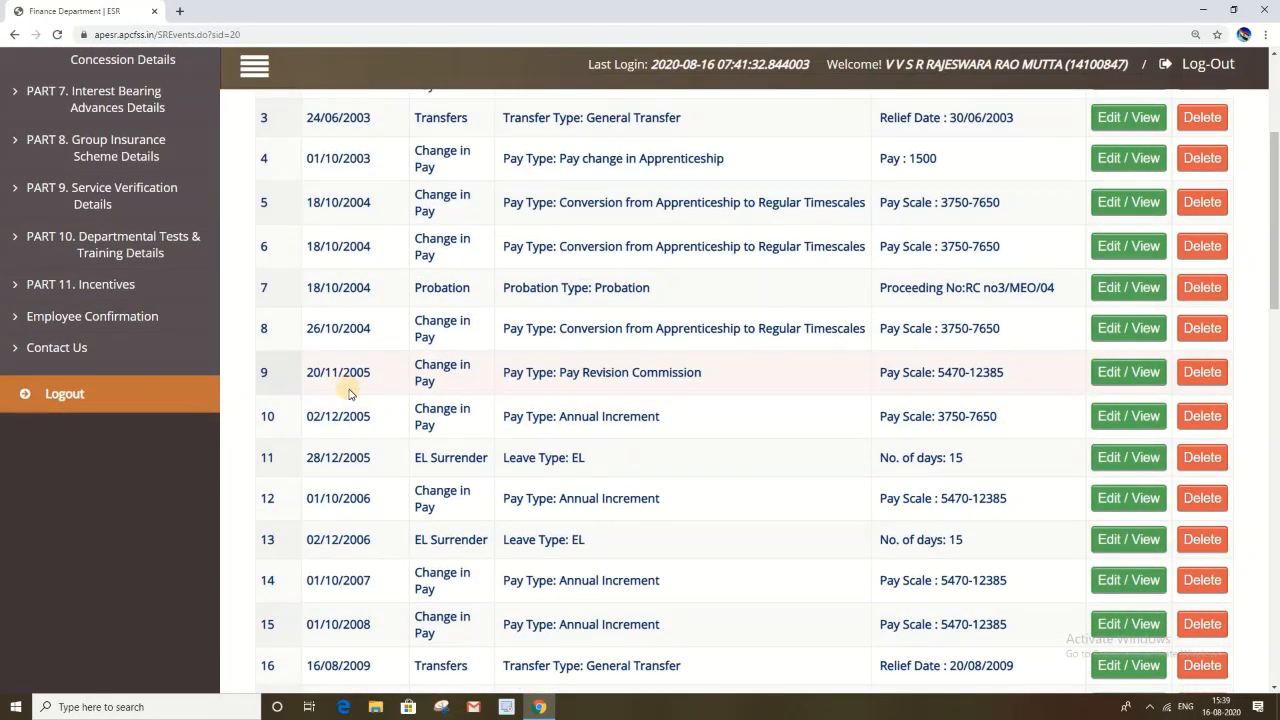
{"action": "scroll", "coordinate": [343, 383], "scroll_direction": "up", "scroll_amount": 4}
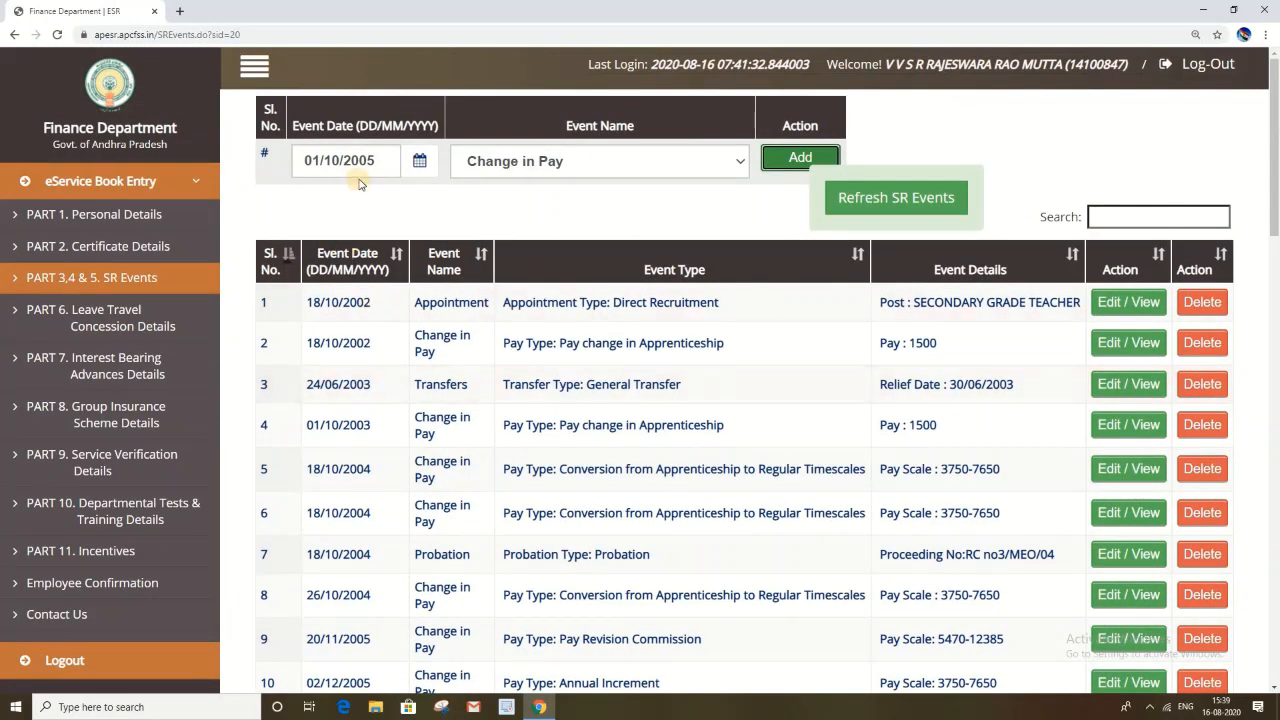
Step: Open the Pay Revision Commission event dated 20/11/2005 for editing and choose Pay Revision Commission as the type of pay
{"action": "scroll", "coordinate": [486, 350], "scroll_direction": "down", "scroll_amount": 4}
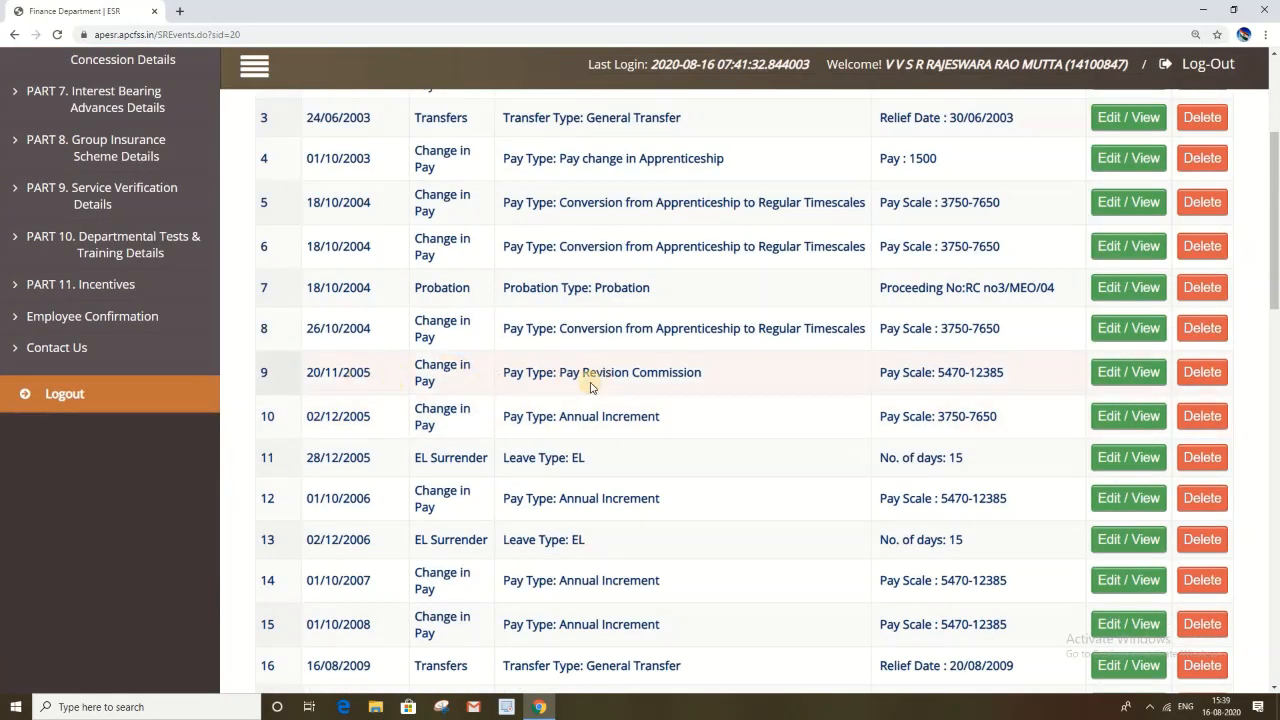
{"action": "left_click", "coordinate": [1130, 372]}
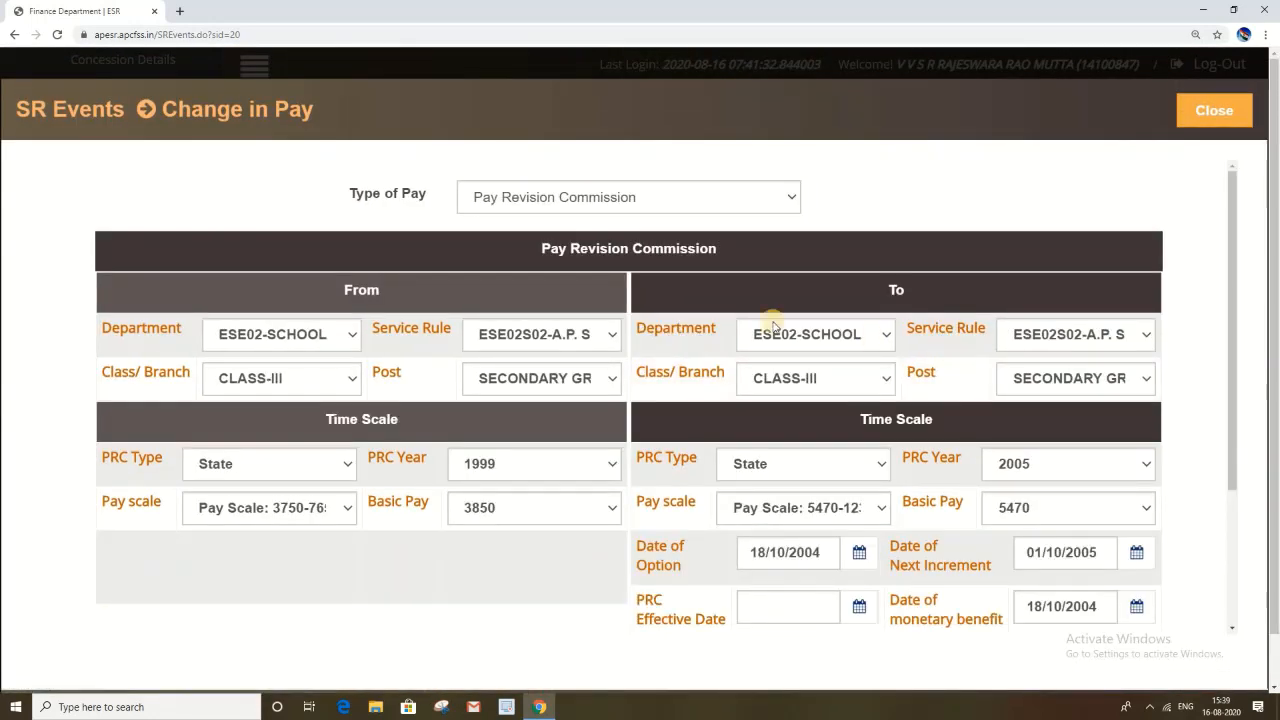
{"action": "left_click", "coordinate": [784, 196]}
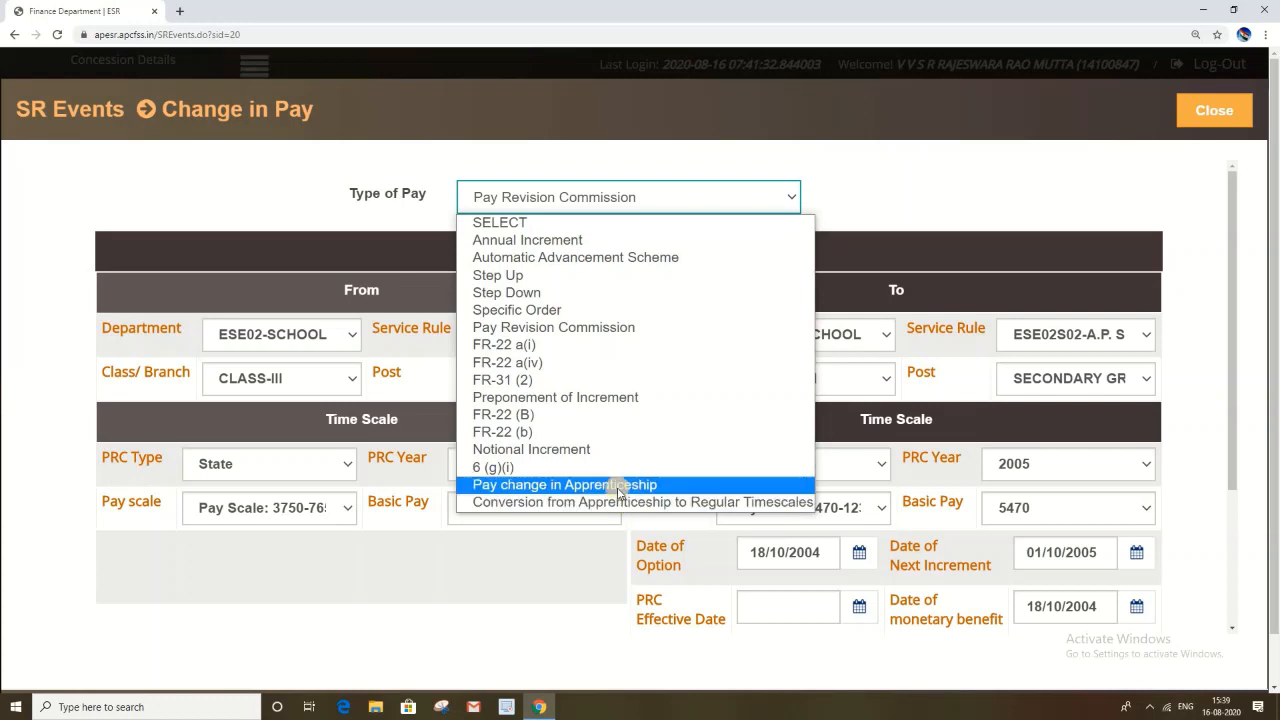
{"action": "left_click", "coordinate": [617, 327]}
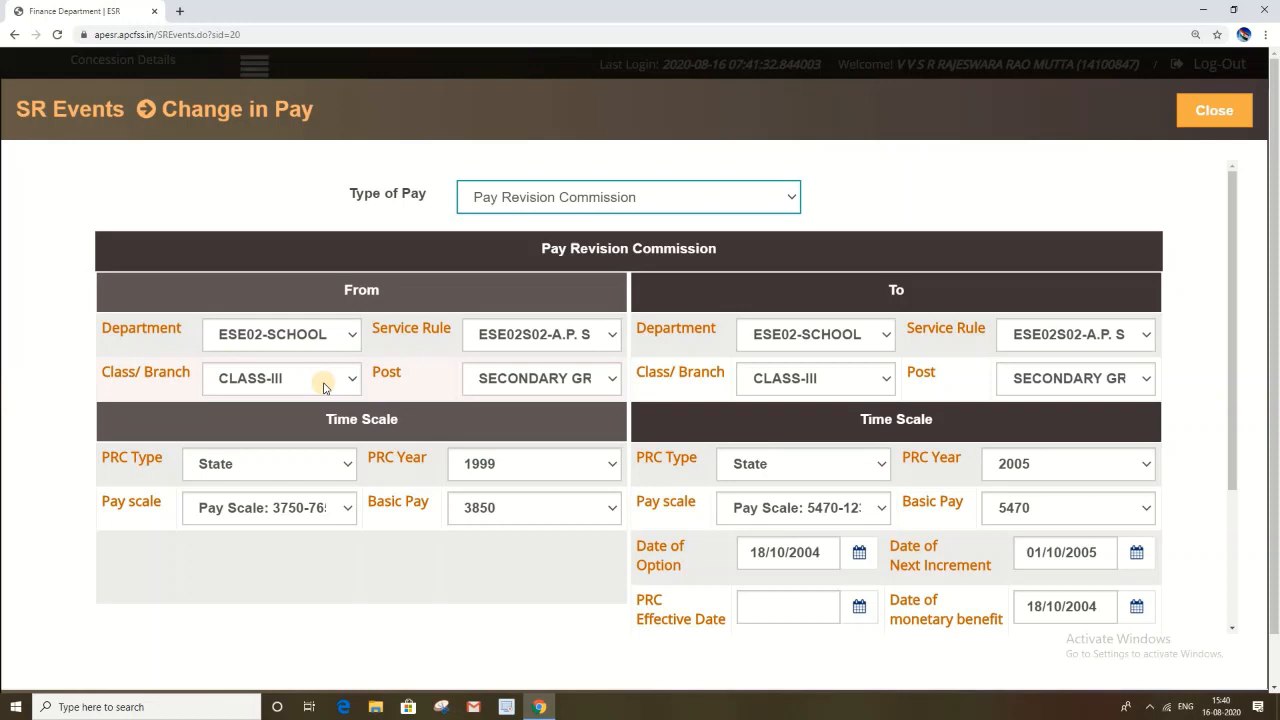
Step: Choose SECONDARY GRADE TEACHER as the post in the From section of the Pay Revision Commission form
{"action": "left_click", "coordinate": [585, 380]}
{"action": "scroll", "coordinate": [588, 322], "scroll_direction": "down", "scroll_amount": 1}
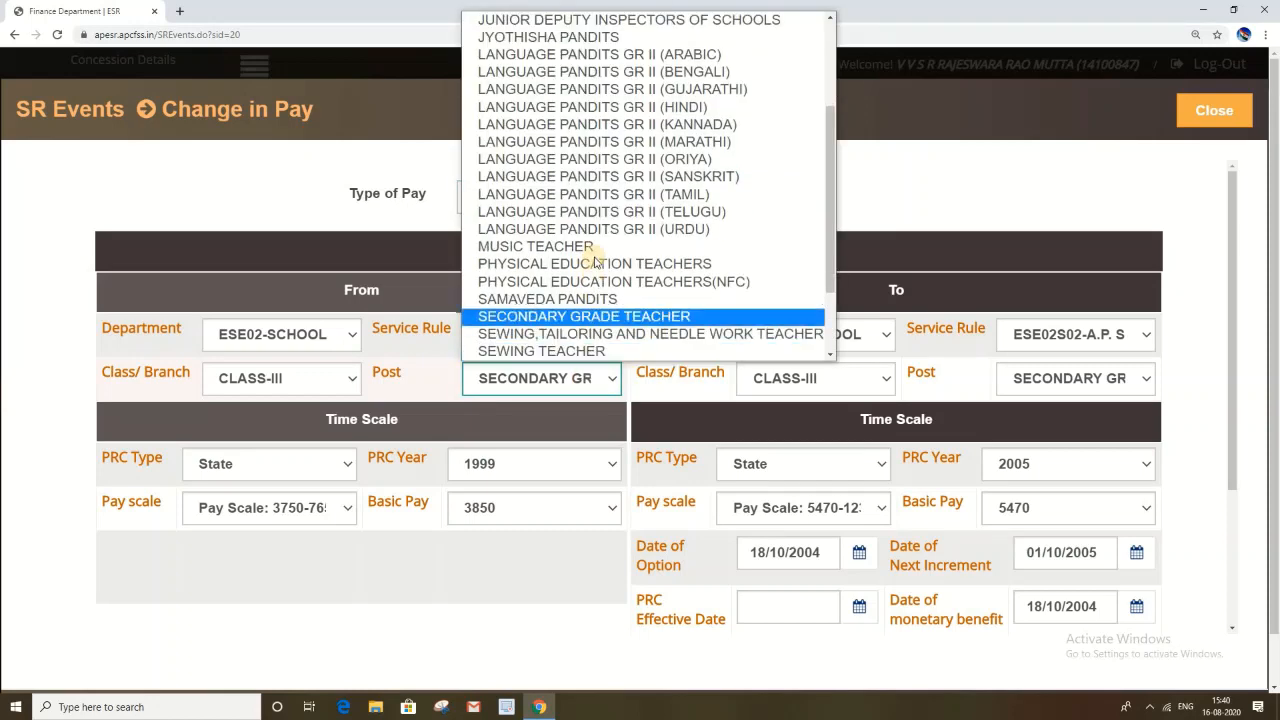
{"action": "scroll", "coordinate": [563, 152], "scroll_direction": "down", "scroll_amount": 2}
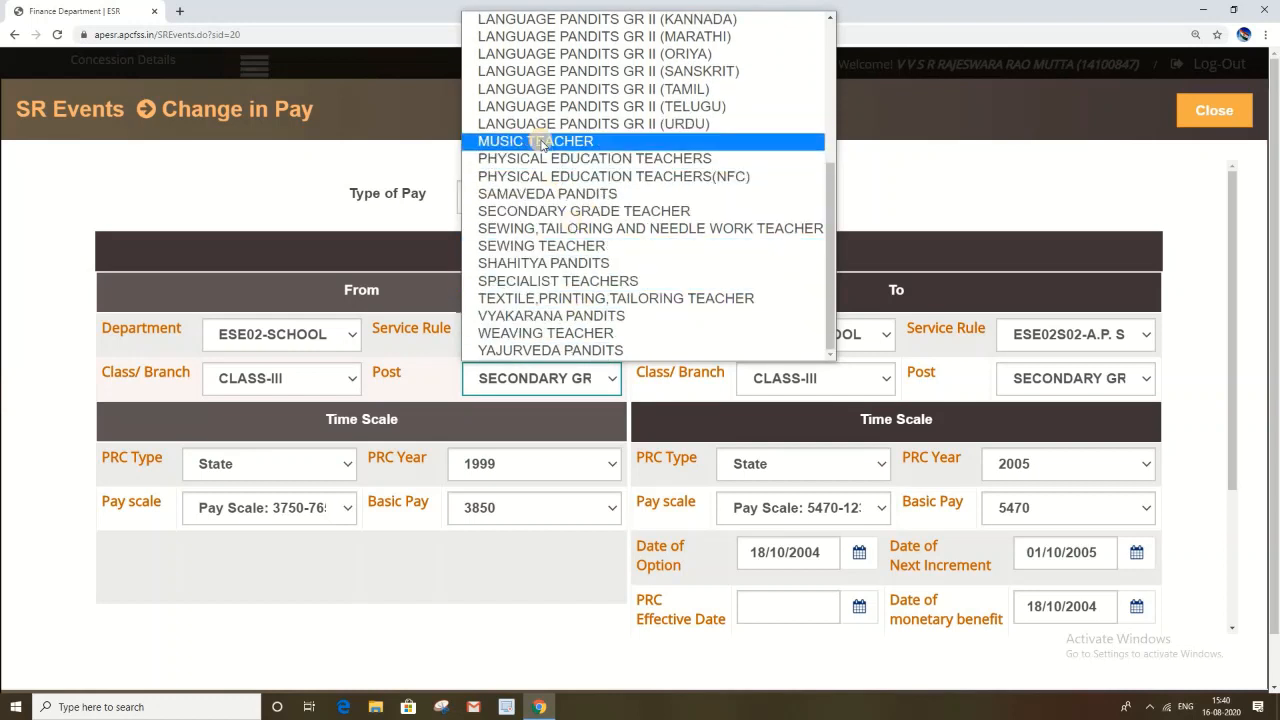
{"action": "left_click", "coordinate": [574, 211]}
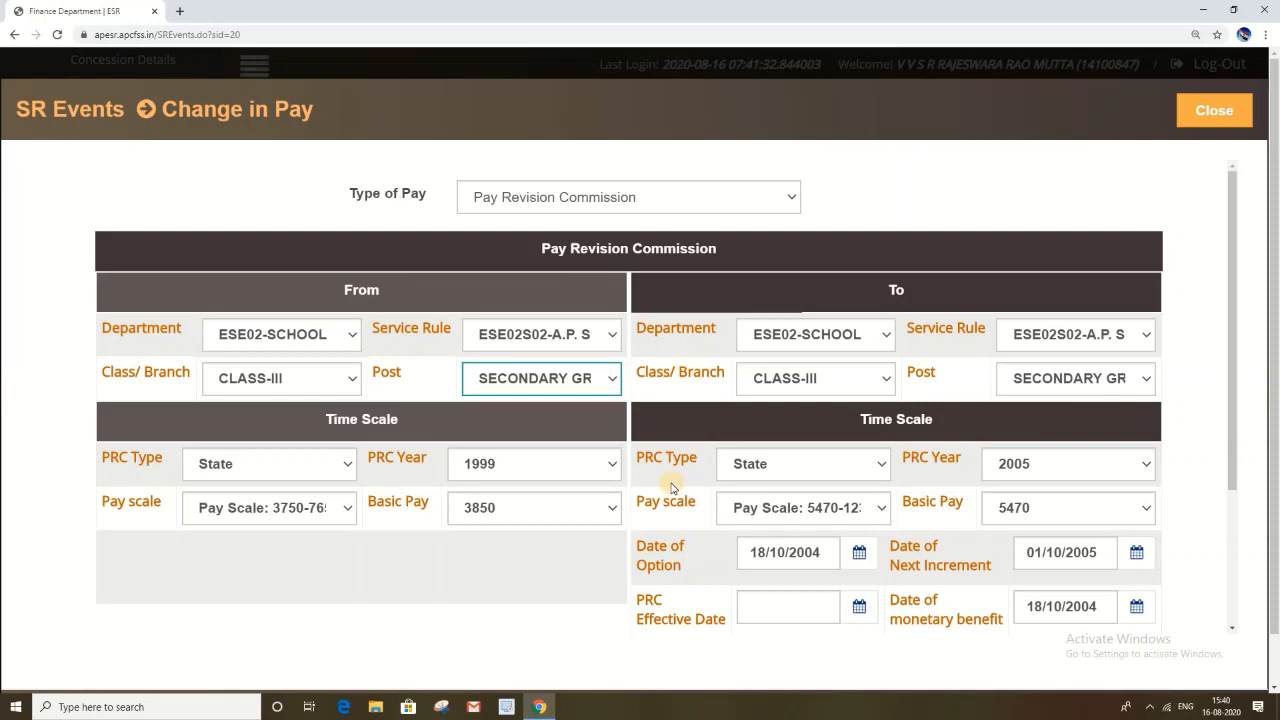
{"action": "scroll", "coordinate": [818, 470], "scroll_direction": "down", "scroll_amount": 3}
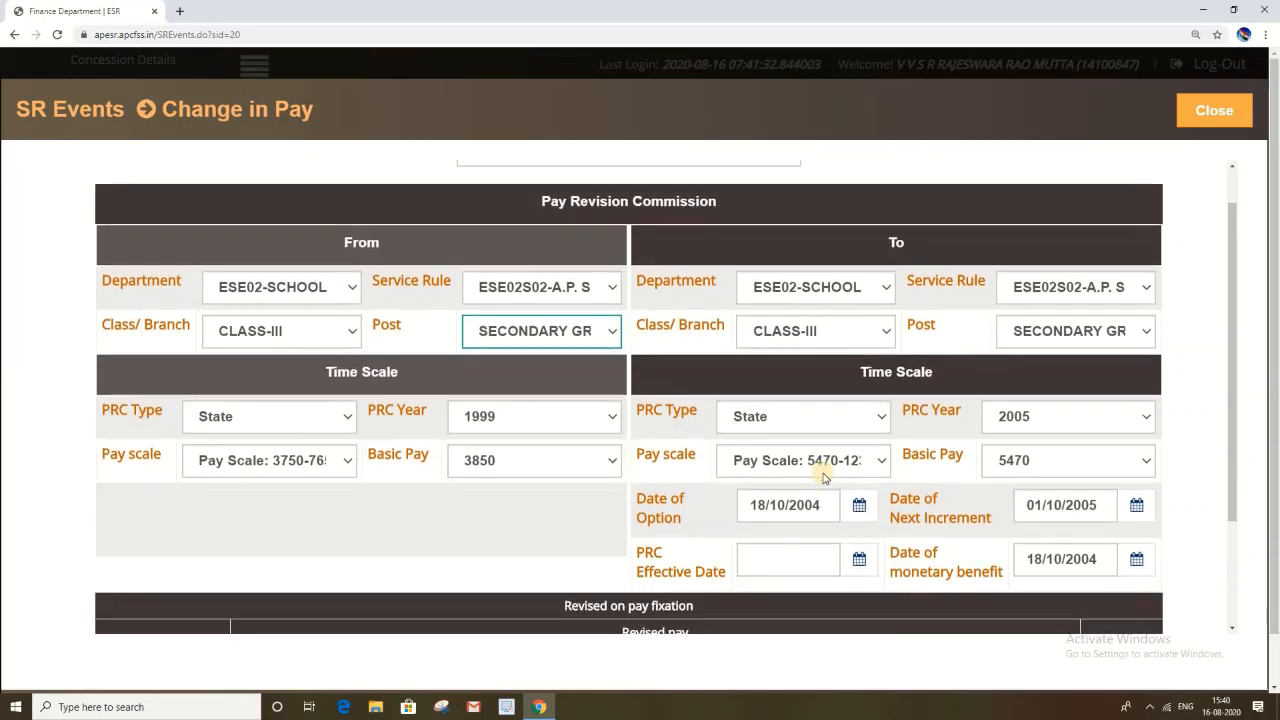
{"action": "scroll", "coordinate": [760, 360], "scroll_direction": "up", "scroll_amount": 3}
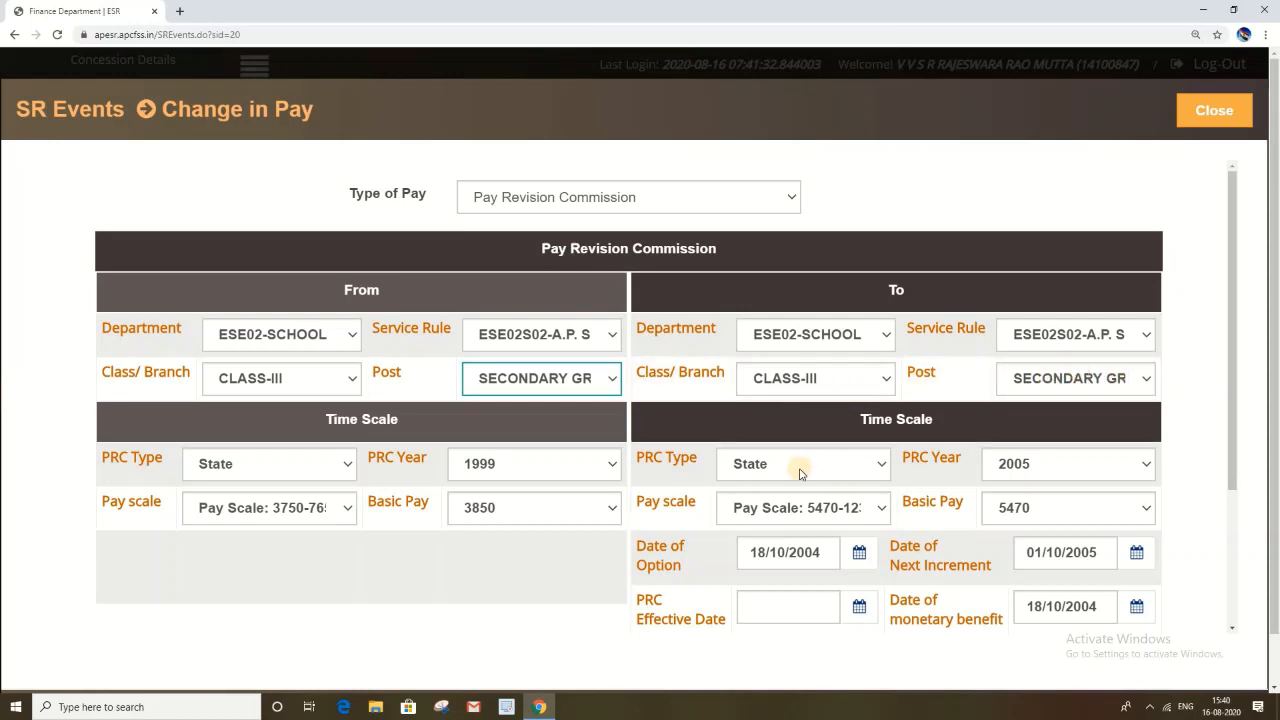
Step: Set the To time scale to PRC year 2005, pay scale 5470-12385 Grade IX and basic pay 5470
{"action": "left_click", "coordinate": [1093, 470]}
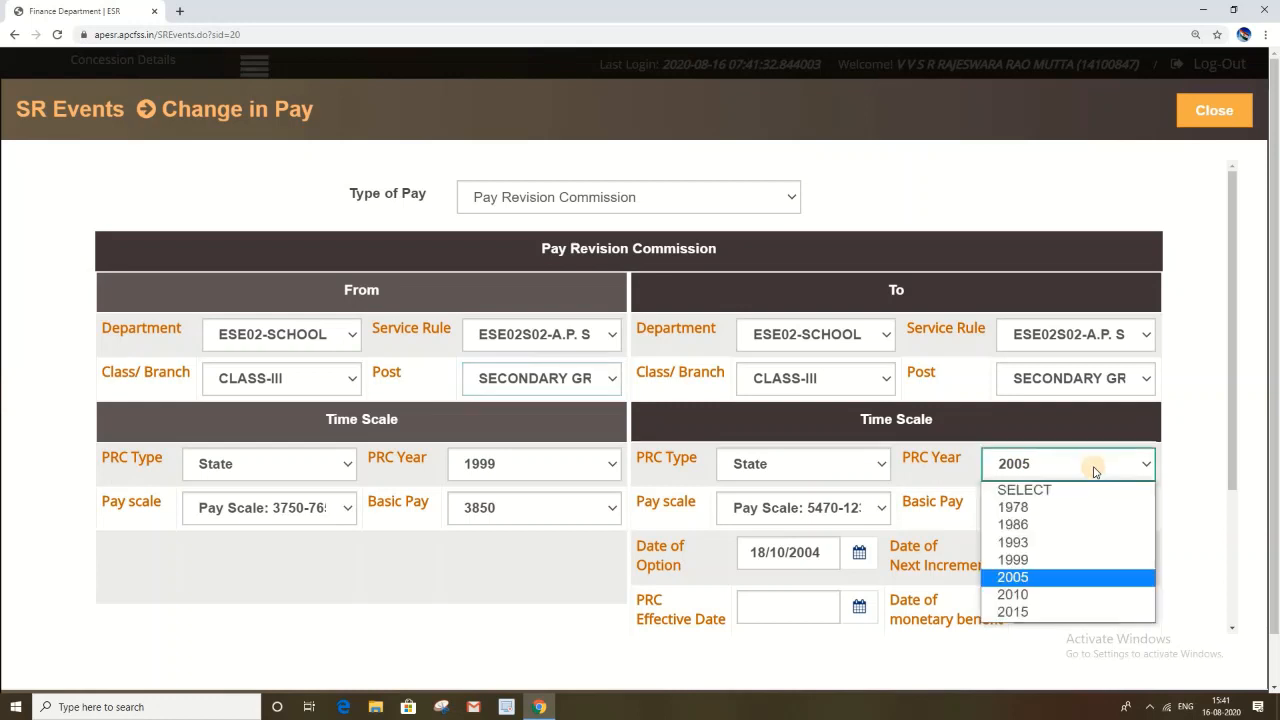
{"action": "left_click", "coordinate": [1040, 578]}
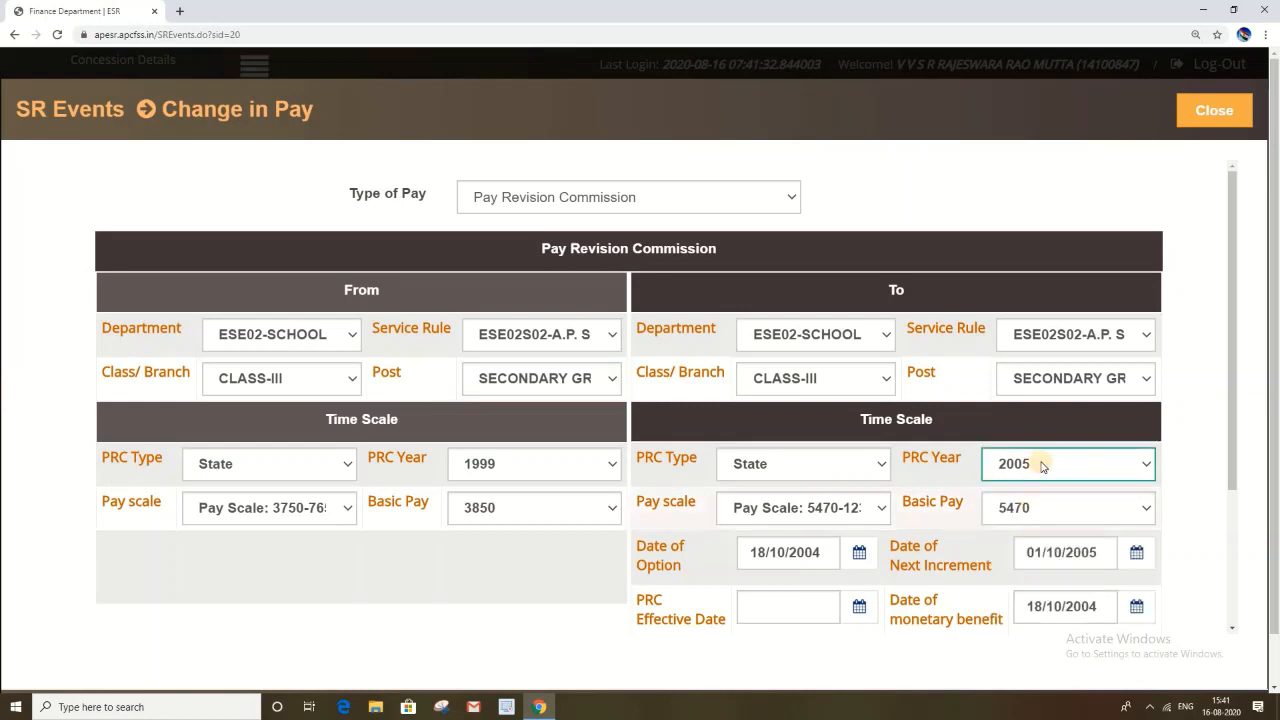
{"action": "left_click", "coordinate": [855, 510]}
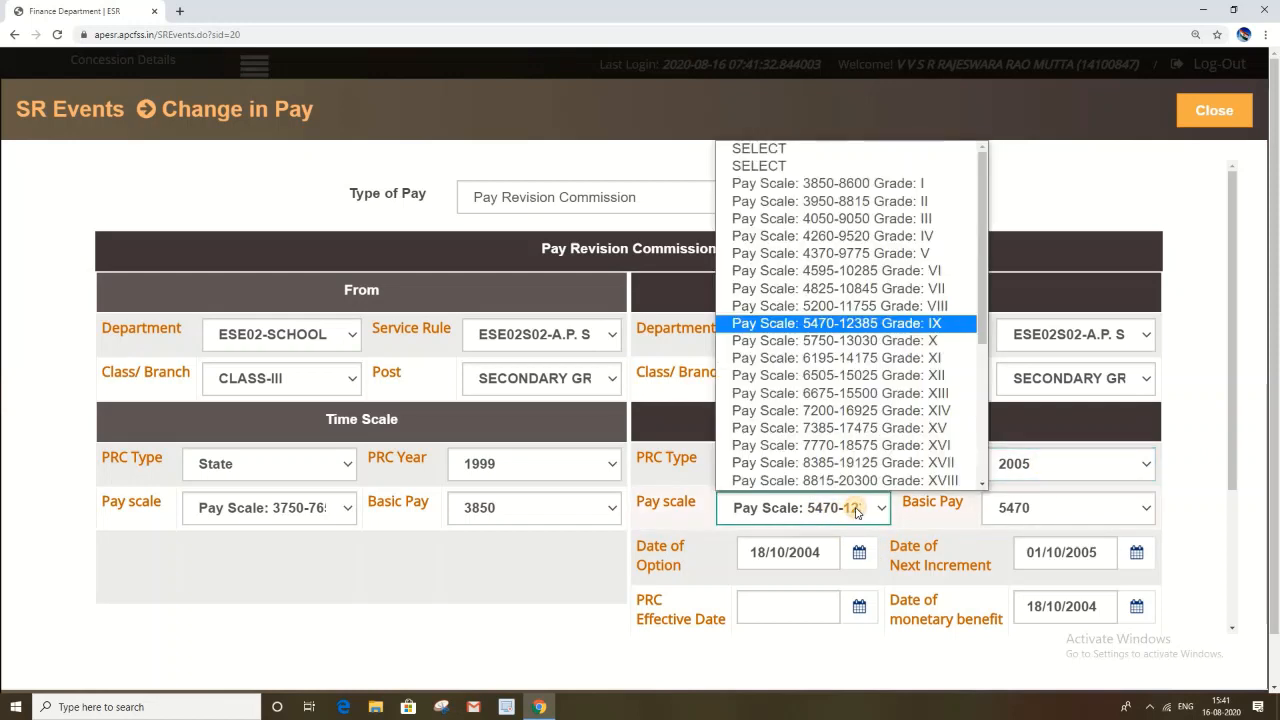
{"action": "scroll", "coordinate": [870, 392], "scroll_direction": "down", "scroll_amount": 1}
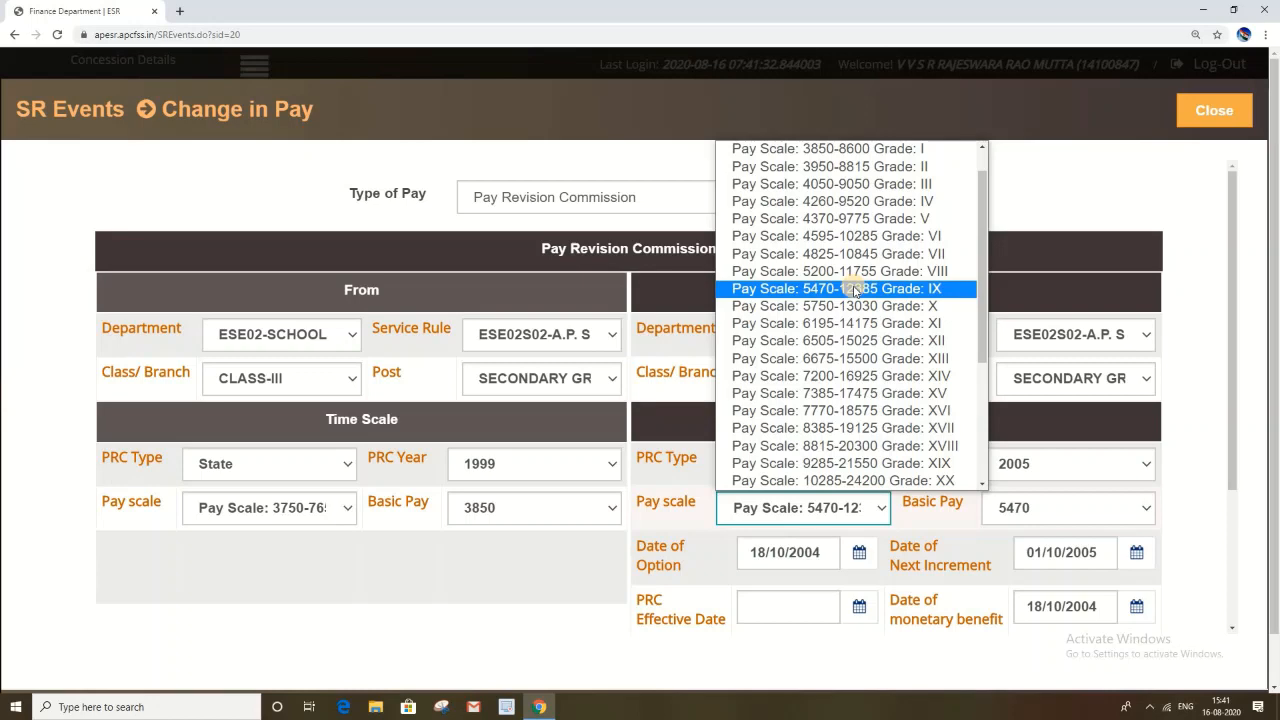
{"action": "scroll", "coordinate": [855, 289], "scroll_direction": "down", "scroll_amount": 3}
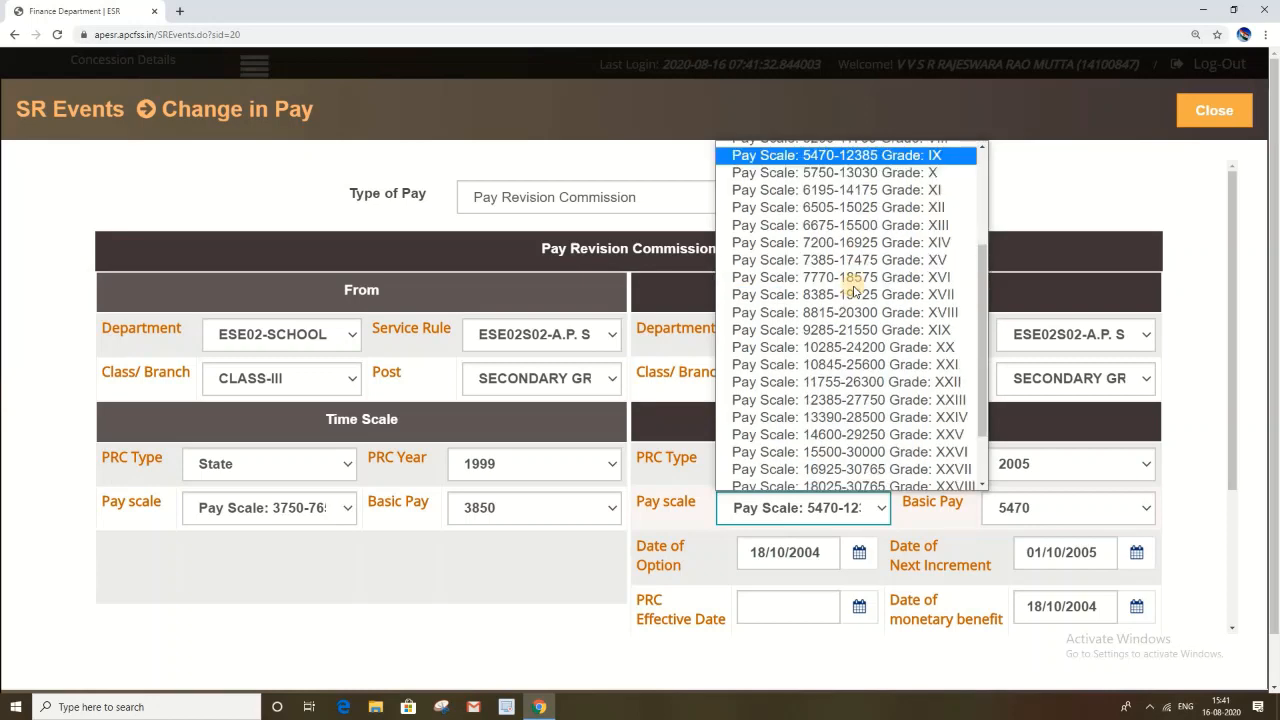
{"action": "scroll", "coordinate": [855, 289], "scroll_direction": "up", "scroll_amount": 3}
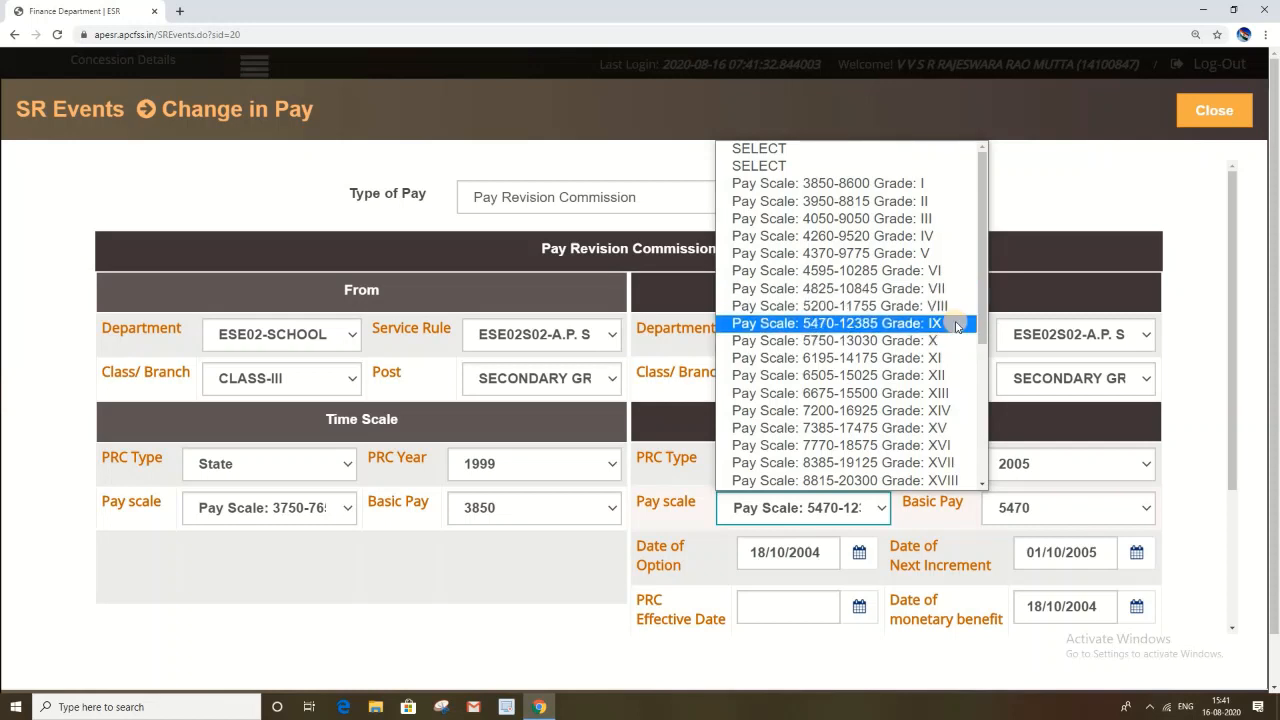
{"action": "left_click", "coordinate": [955, 323]}
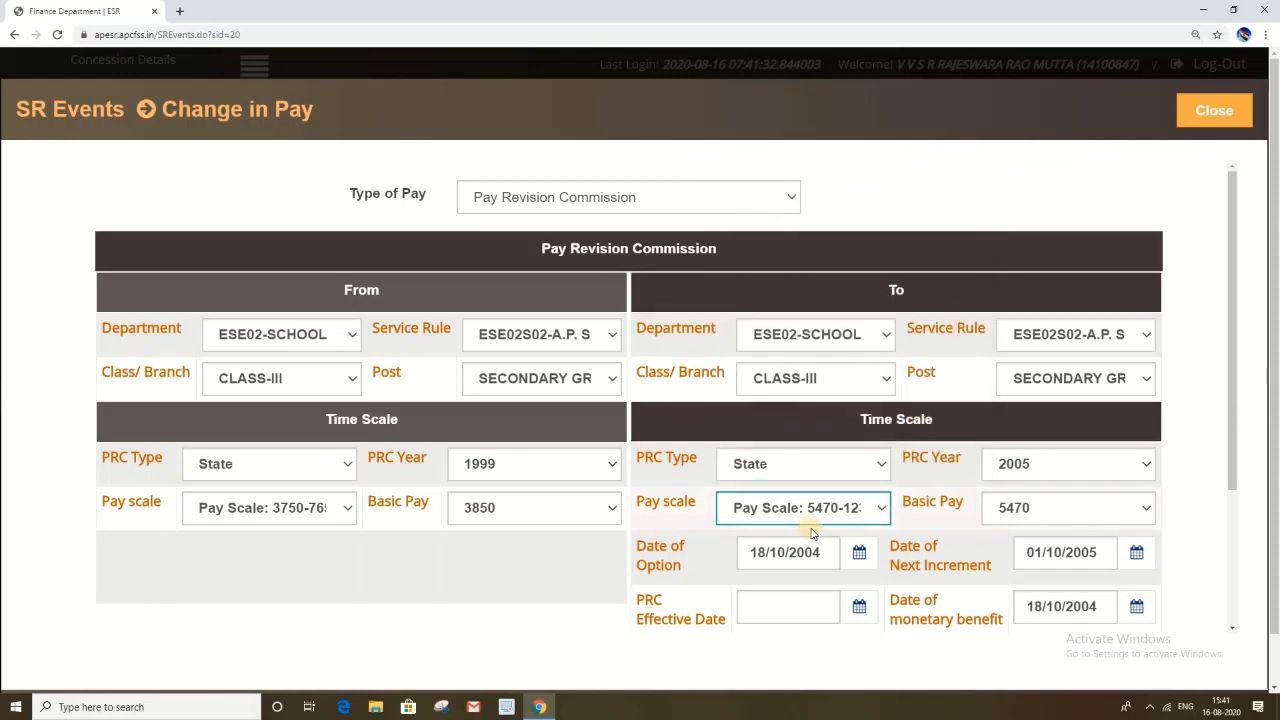
{"action": "left_click", "coordinate": [1049, 511]}
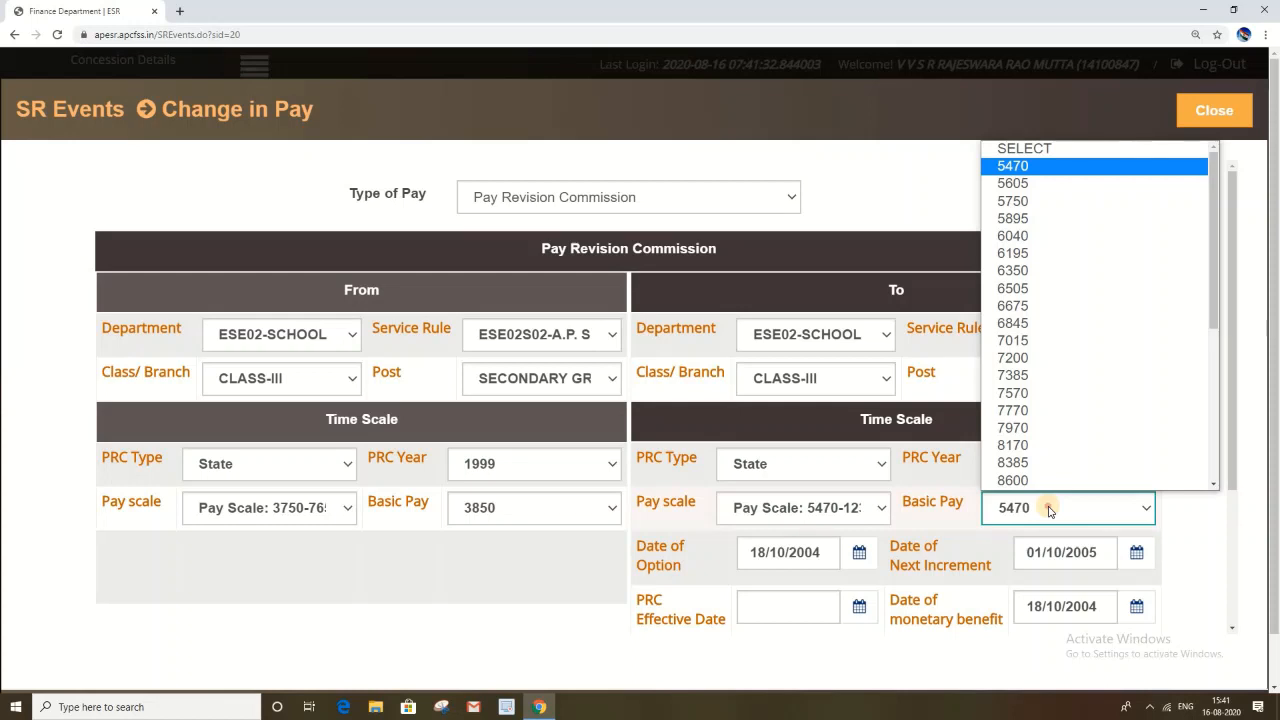
{"action": "left_click", "coordinate": [1049, 511]}
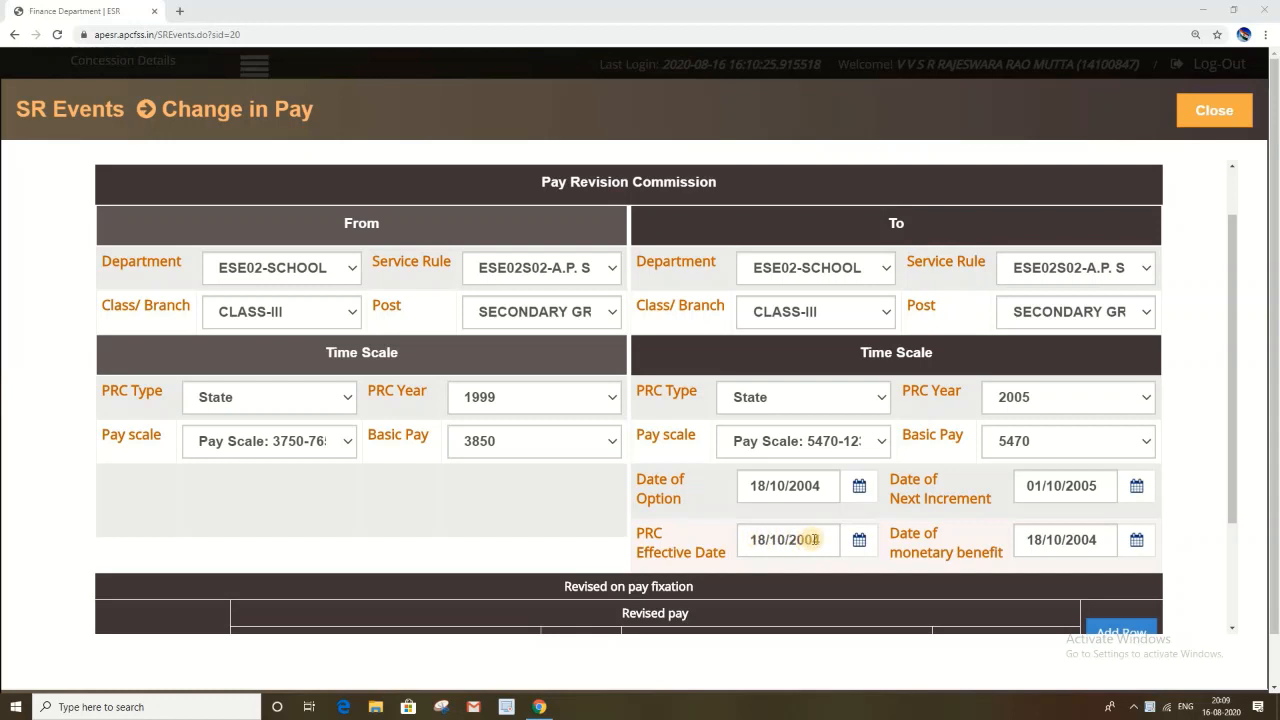
Step: In the Revised on pay fixation row, enter effective date 01/10/2005 and choose PRC type State with year 2005
{"action": "scroll", "coordinate": [815, 539], "scroll_direction": "down", "scroll_amount": 1}
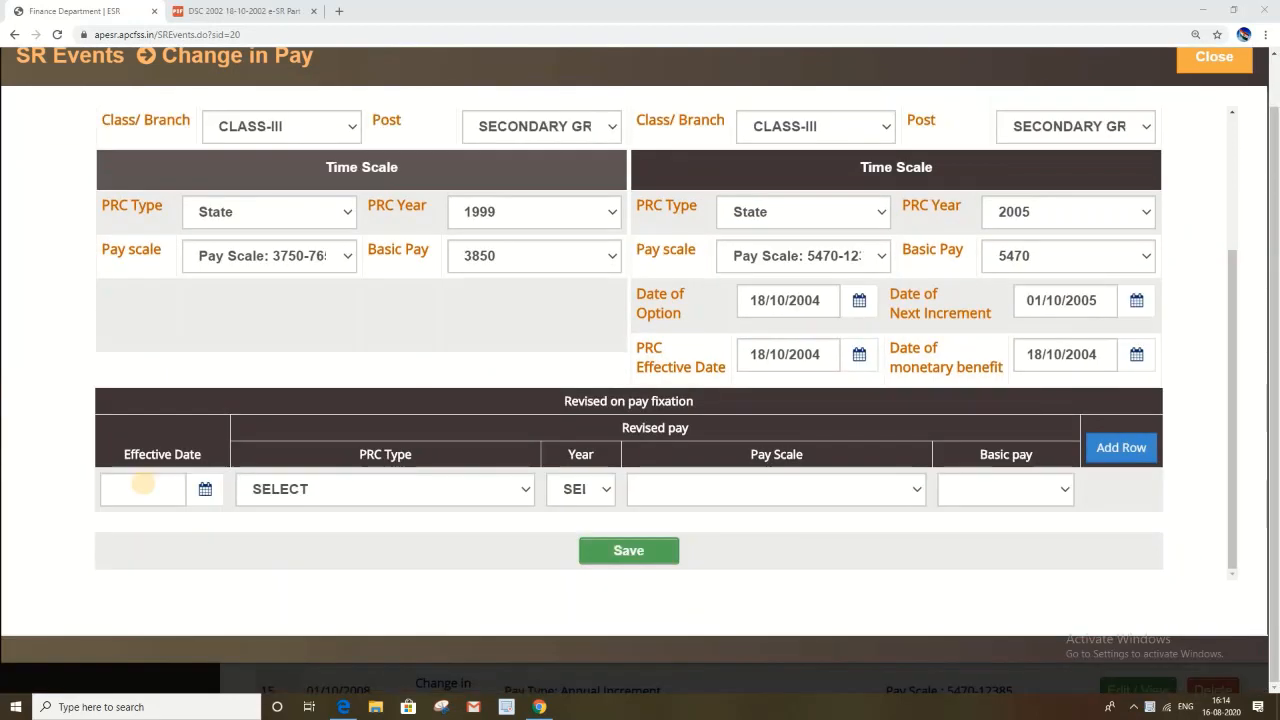
{"action": "left_click", "coordinate": [143, 483]}
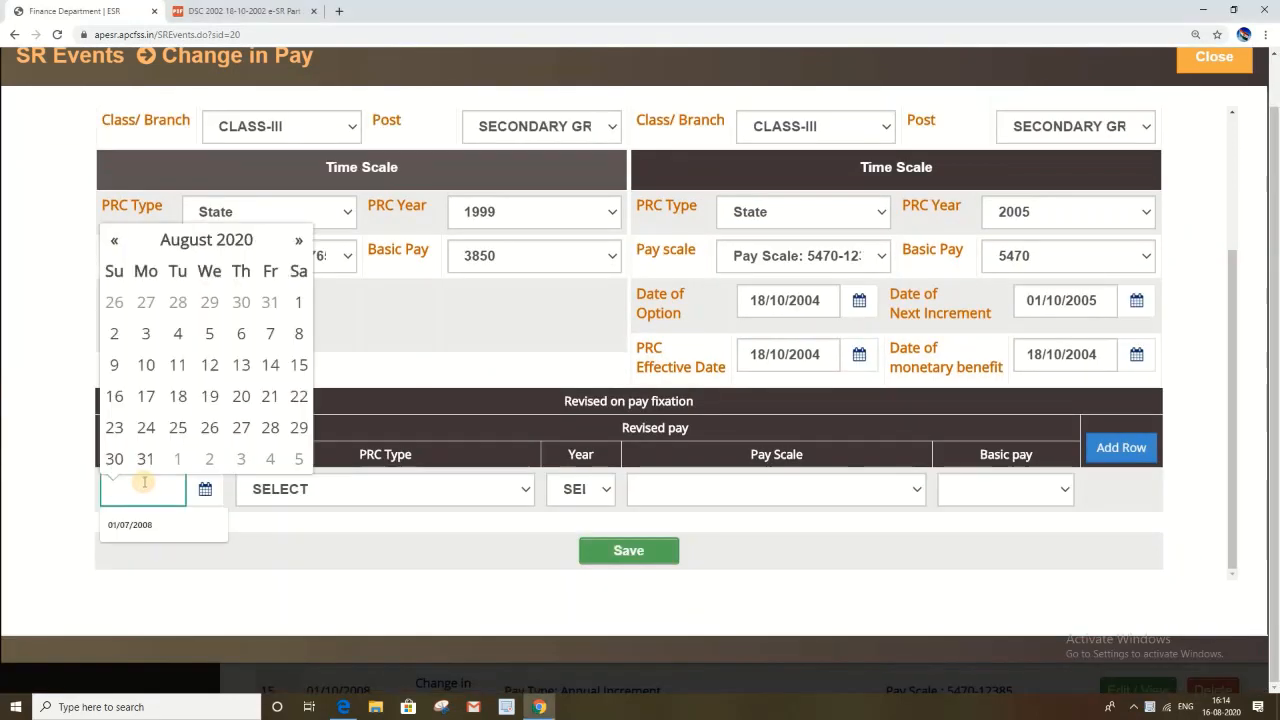
{"action": "type", "text": "01/10/"}
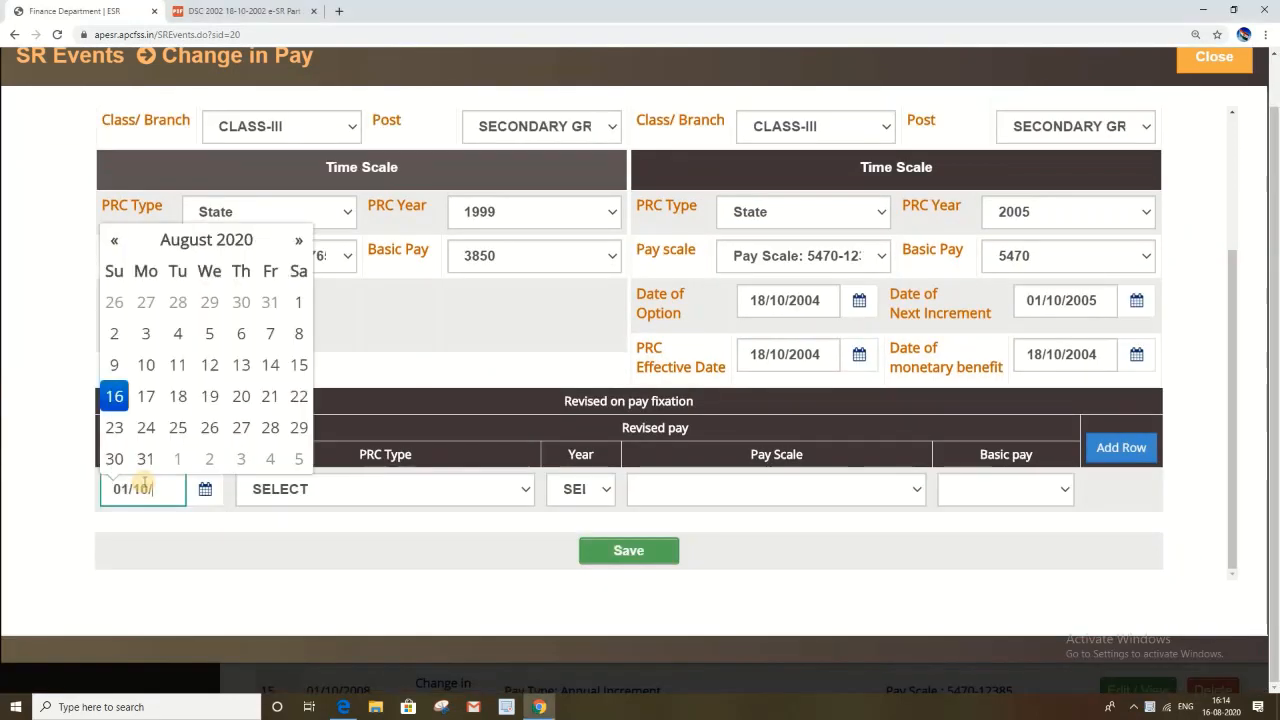
{"action": "type", "text": "2005"}
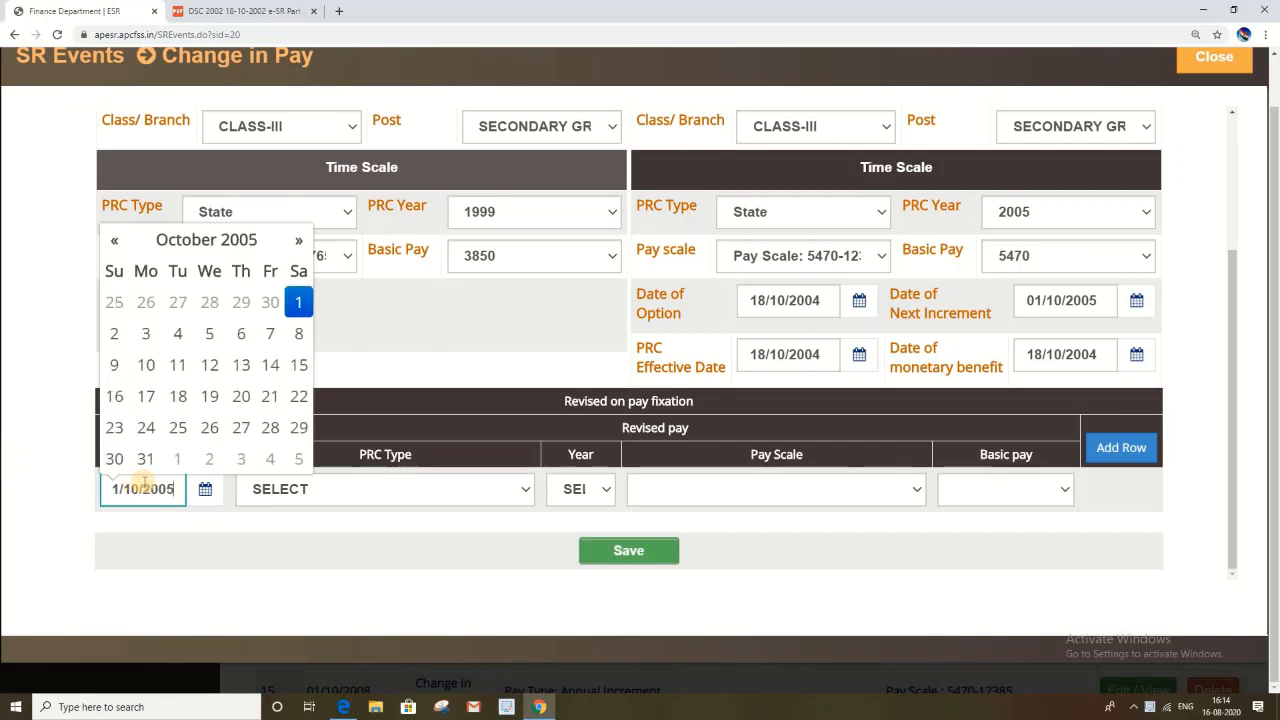
{"action": "left_click", "coordinate": [517, 490]}
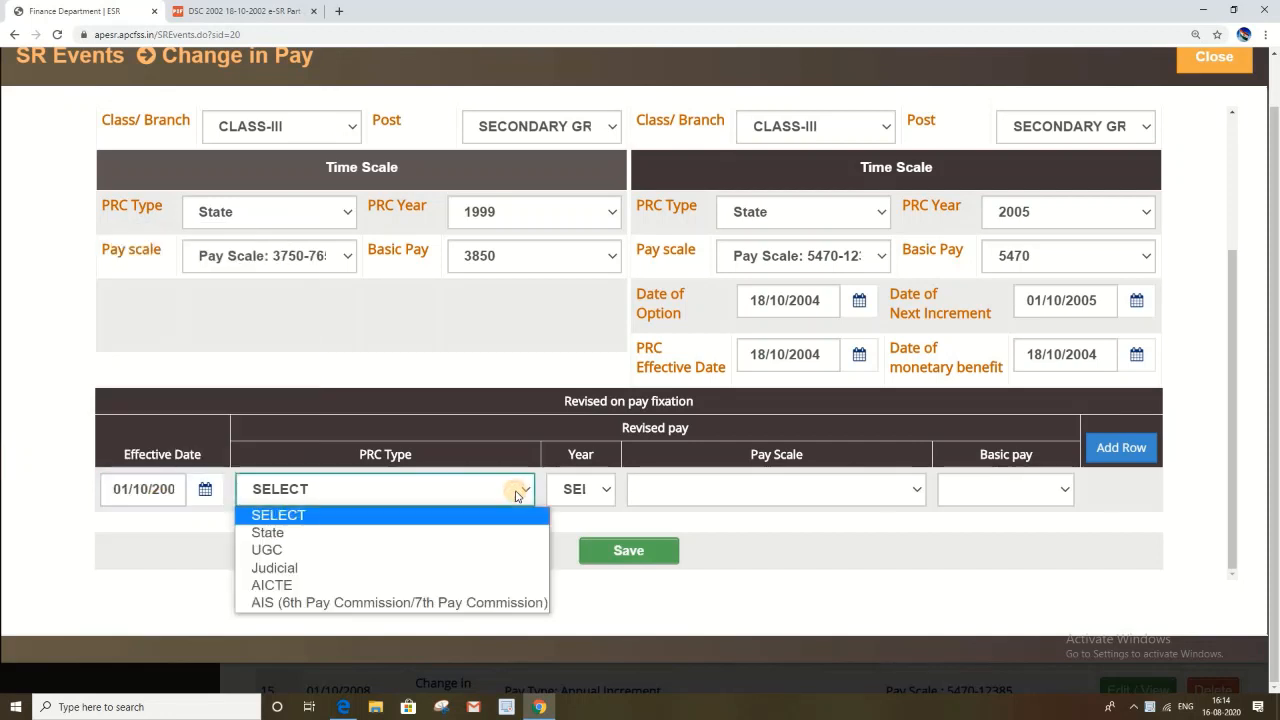
{"action": "left_click", "coordinate": [452, 540]}
{"action": "left_click", "coordinate": [588, 490]}
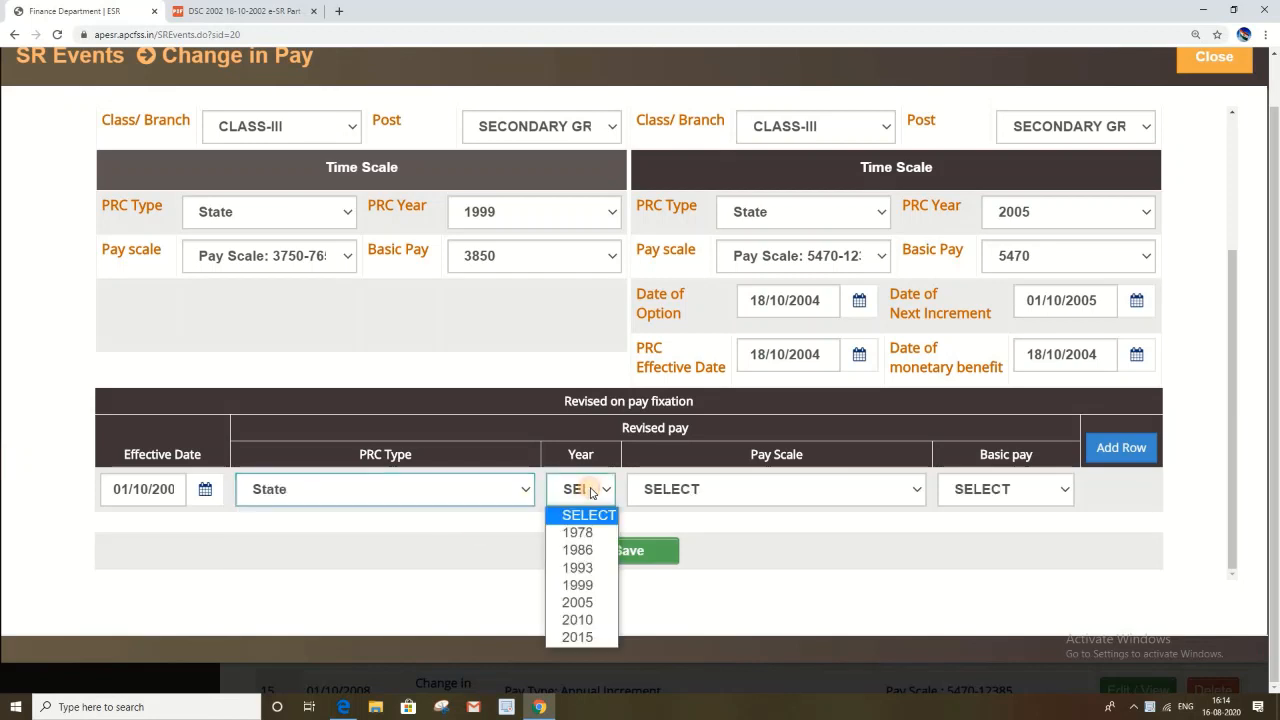
{"action": "left_click", "coordinate": [597, 603]}
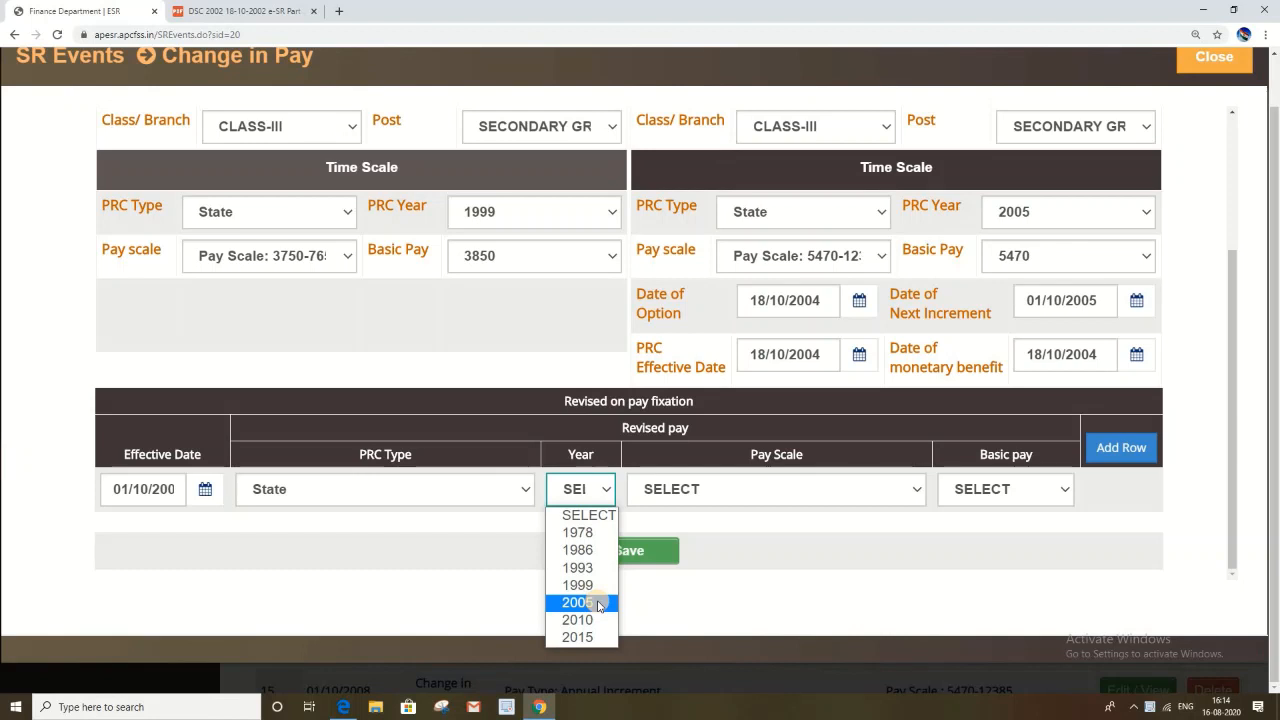
{"action": "left_click", "coordinate": [599, 603]}
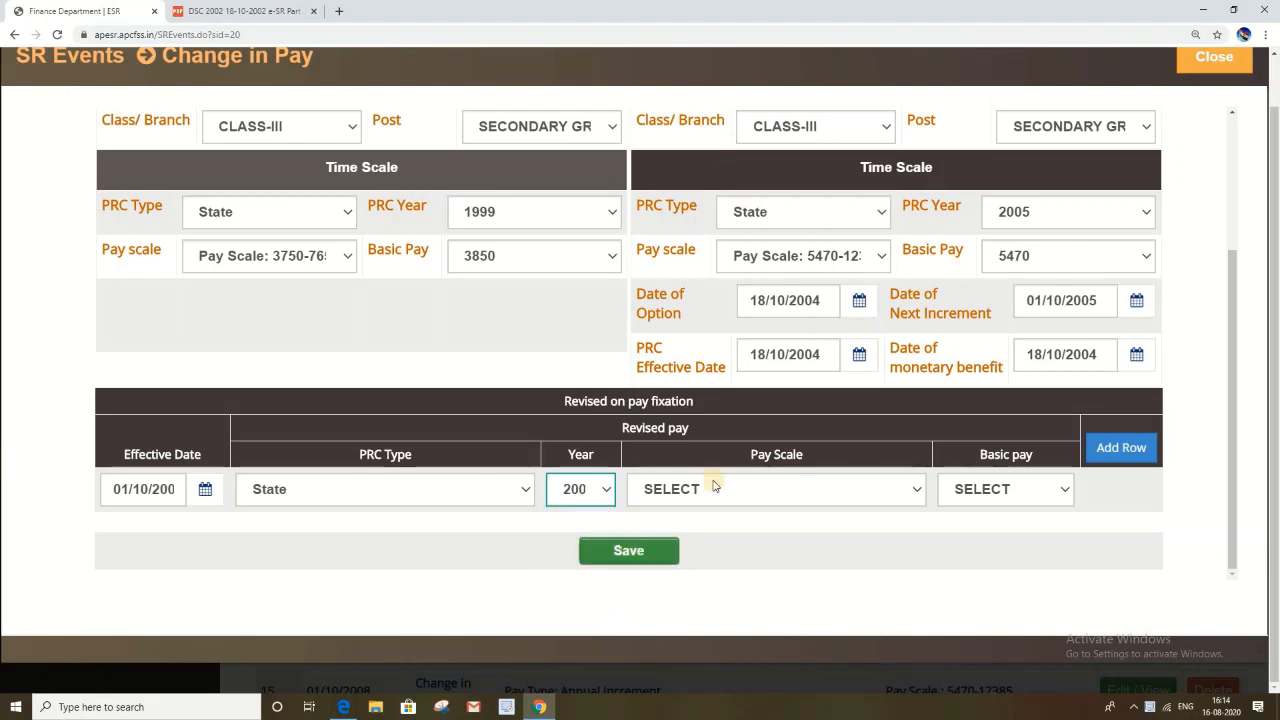
Step: Choose pay scale 5470-12385 Grade IX and basic pay 5605 for the revised pay row
{"action": "left_click", "coordinate": [838, 495]}
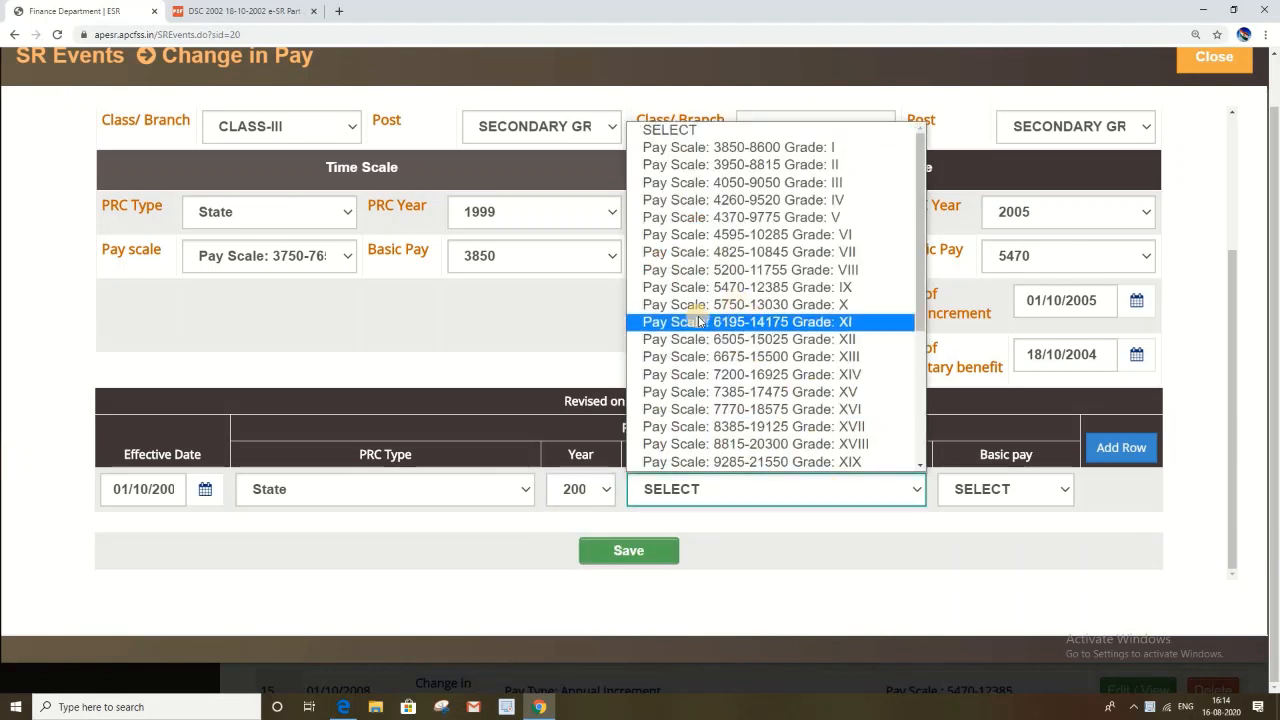
{"action": "left_click", "coordinate": [797, 287]}
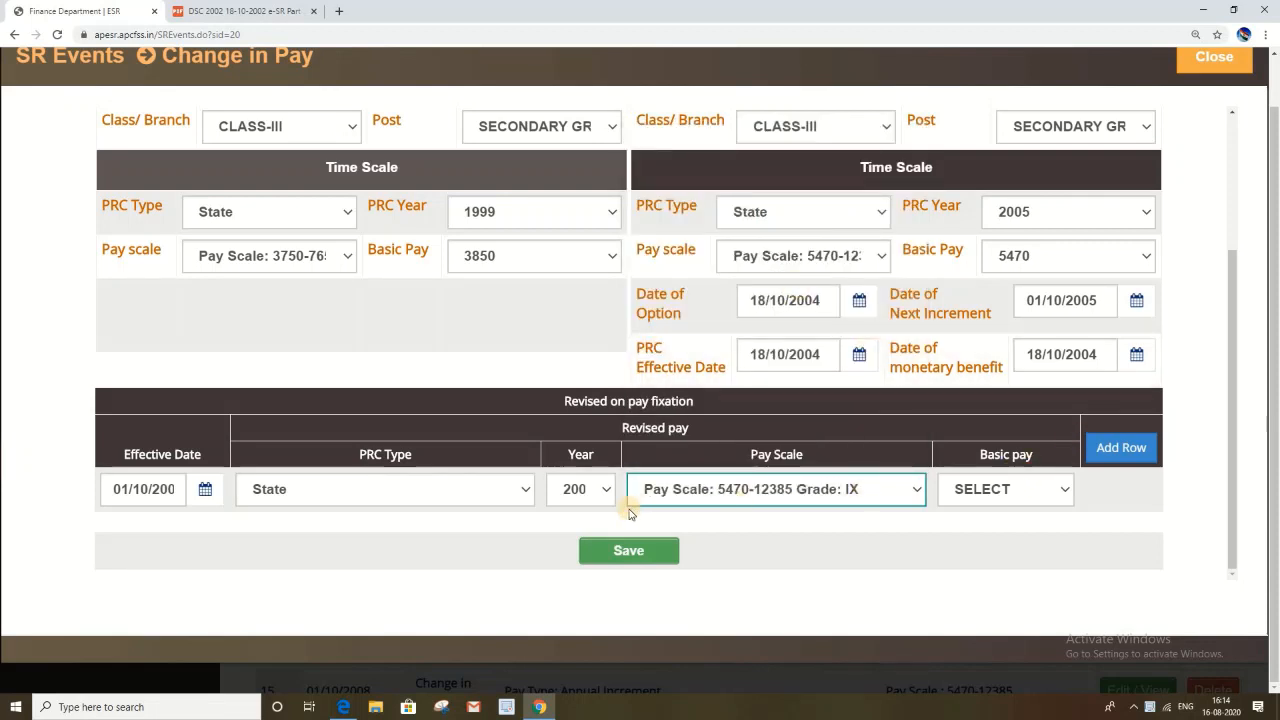
{"action": "left_click", "coordinate": [1008, 491]}
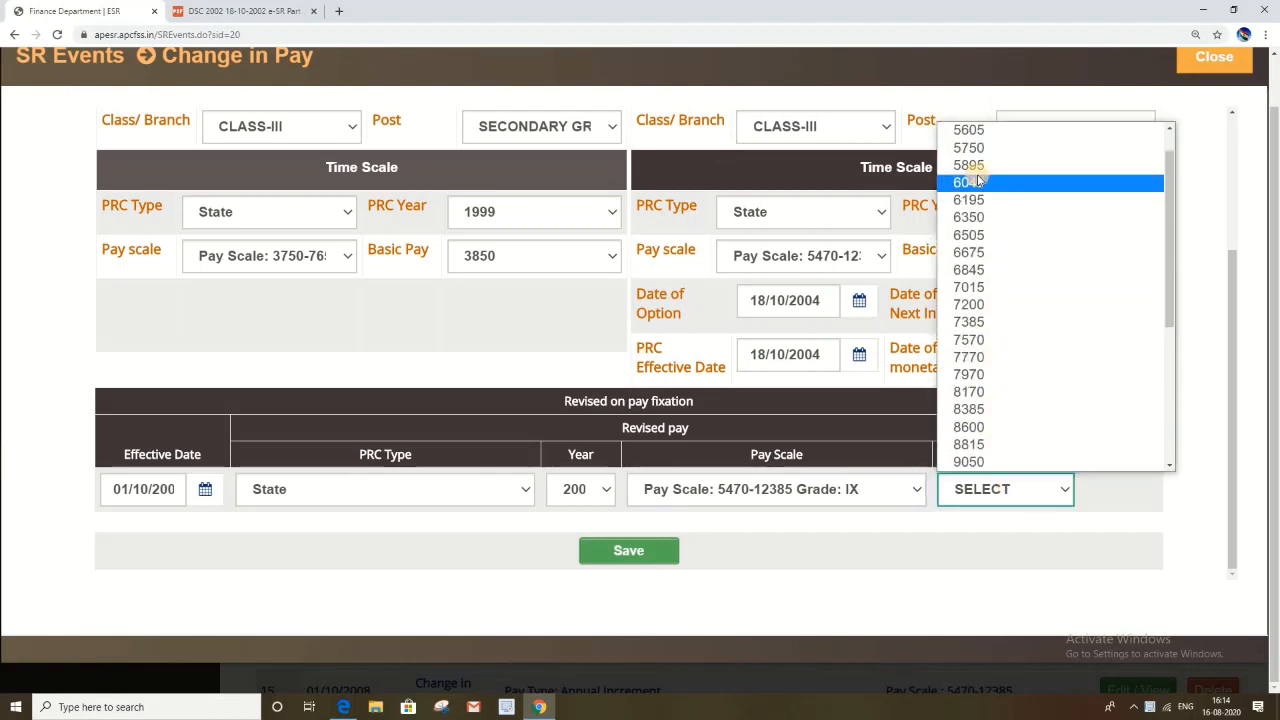
{"action": "scroll", "coordinate": [977, 174], "scroll_direction": "up", "scroll_amount": 1}
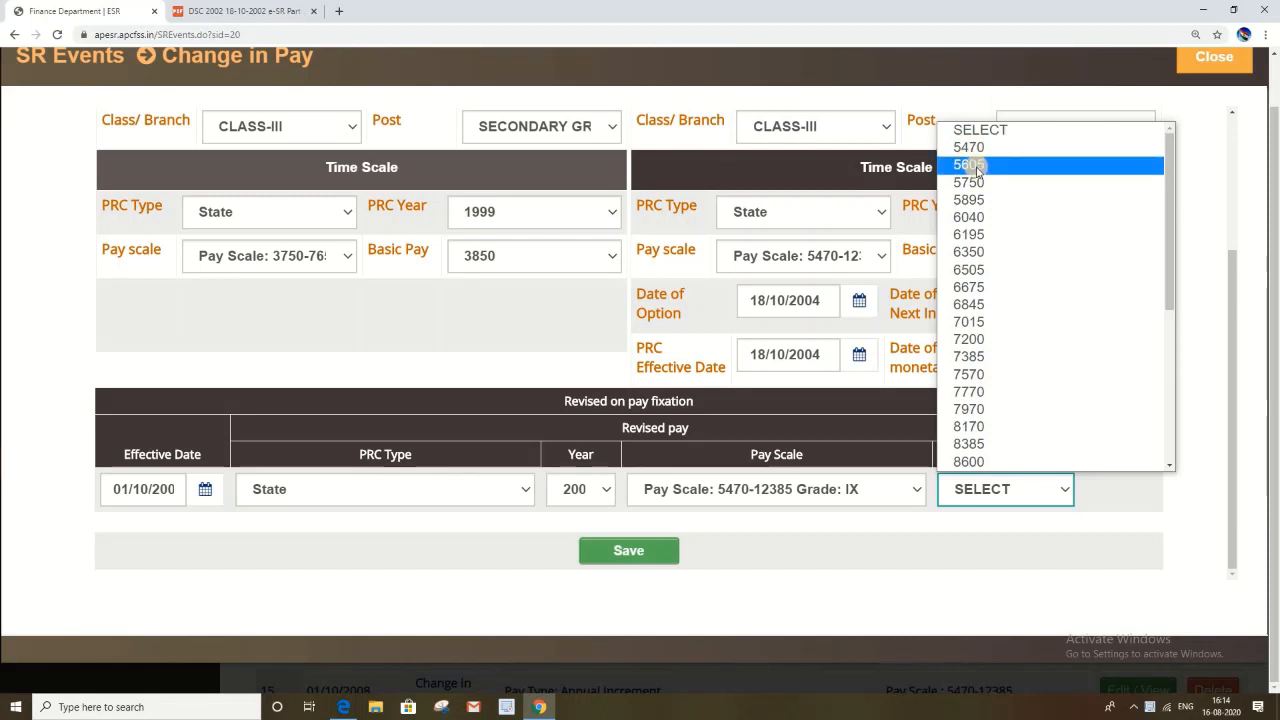
{"action": "left_click", "coordinate": [975, 165]}
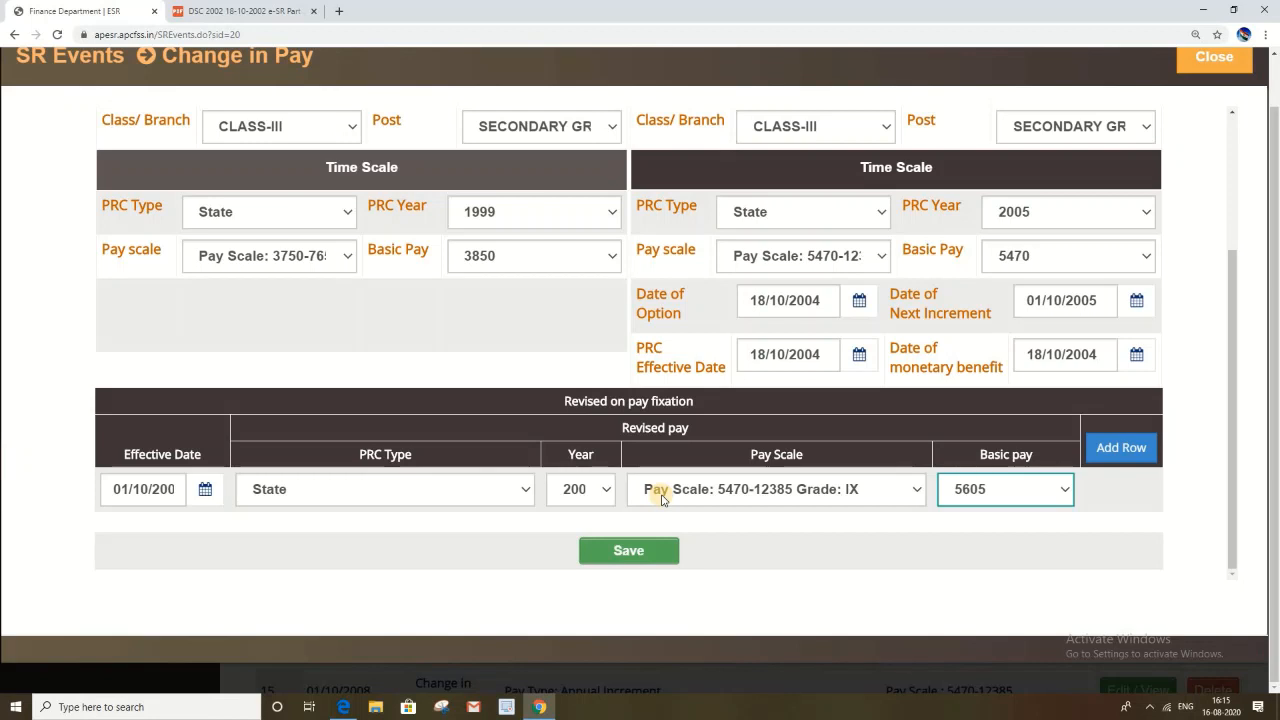
Step: Save and submit the pay revision details, and close the Change in Pay form
{"action": "left_click", "coordinate": [1106, 450]}
{"action": "left_click", "coordinate": [630, 552]}
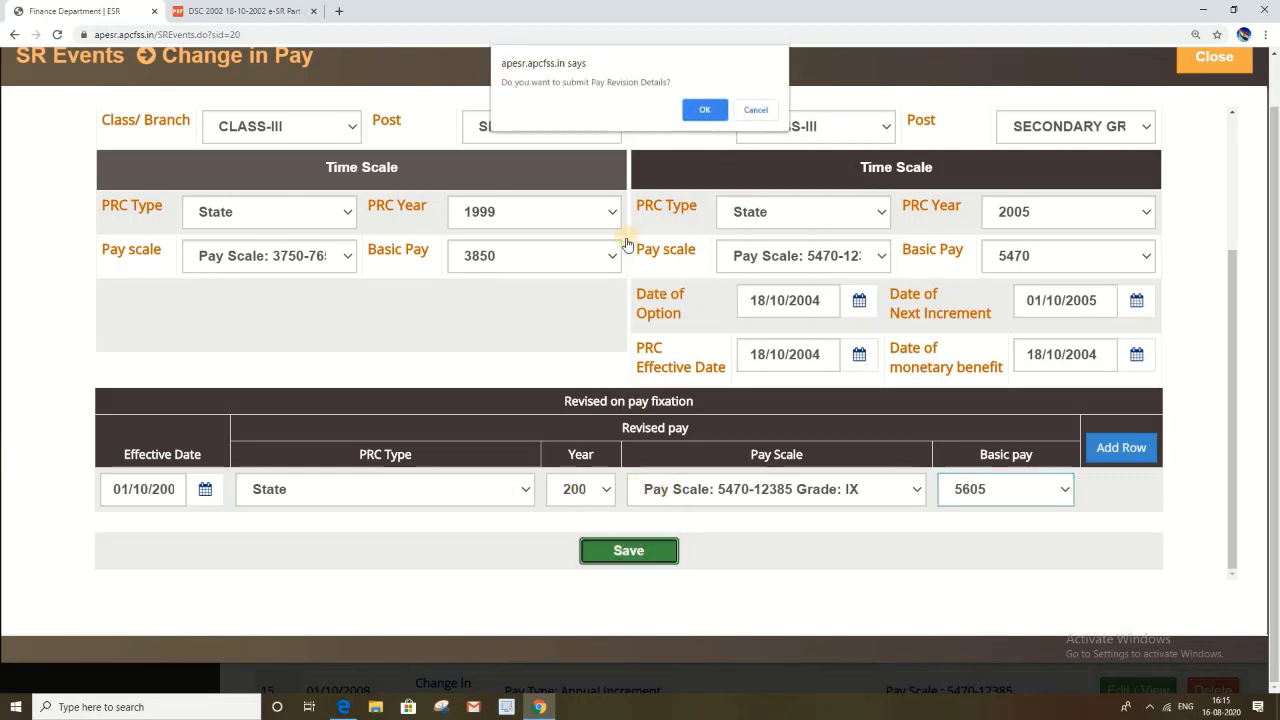
{"action": "left_click", "coordinate": [704, 107]}
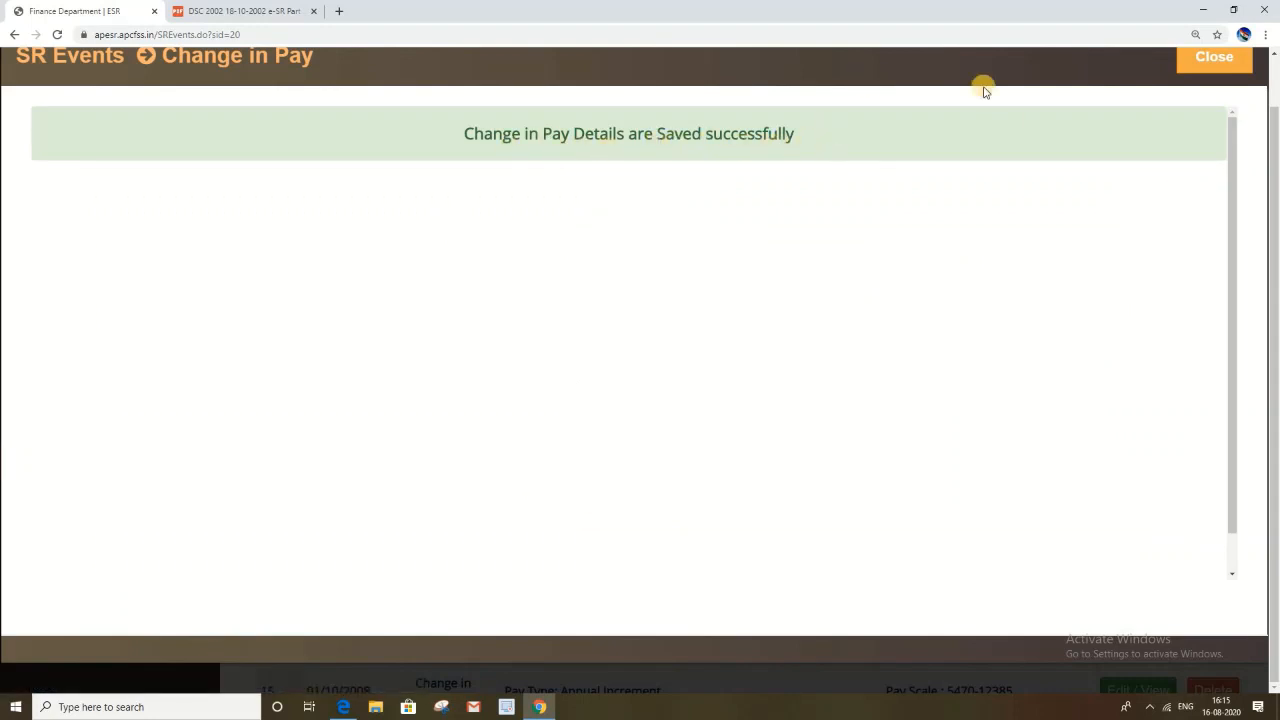
{"action": "left_click", "coordinate": [1206, 61]}
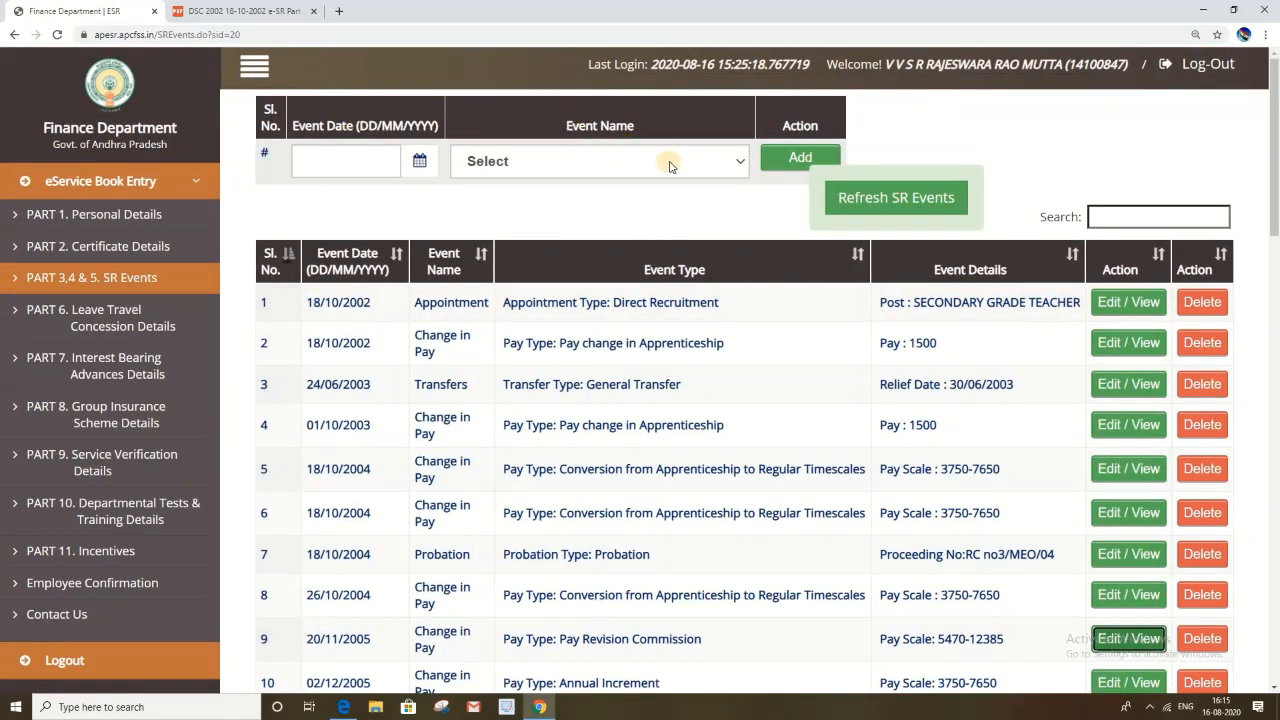
Step: Add a Change in Pay event dated 01/10/2006 to the SR events
{"action": "left_click", "coordinate": [670, 166]}
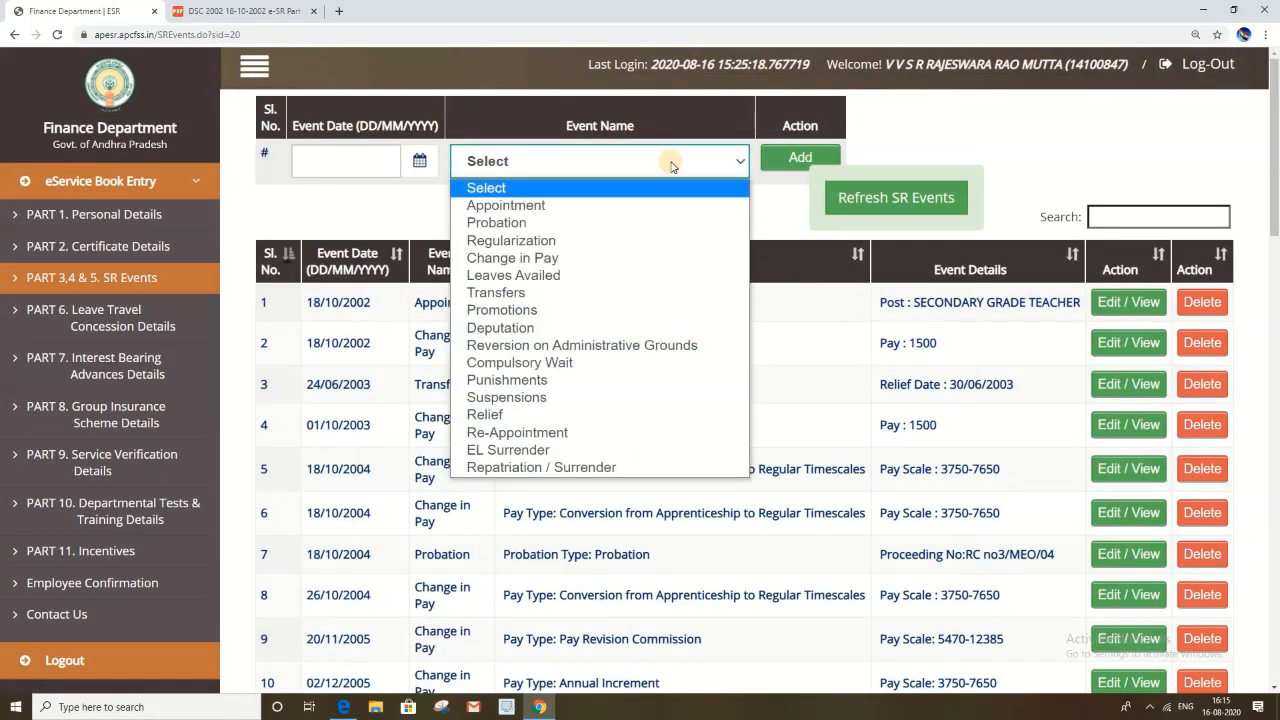
{"action": "left_click", "coordinate": [595, 257]}
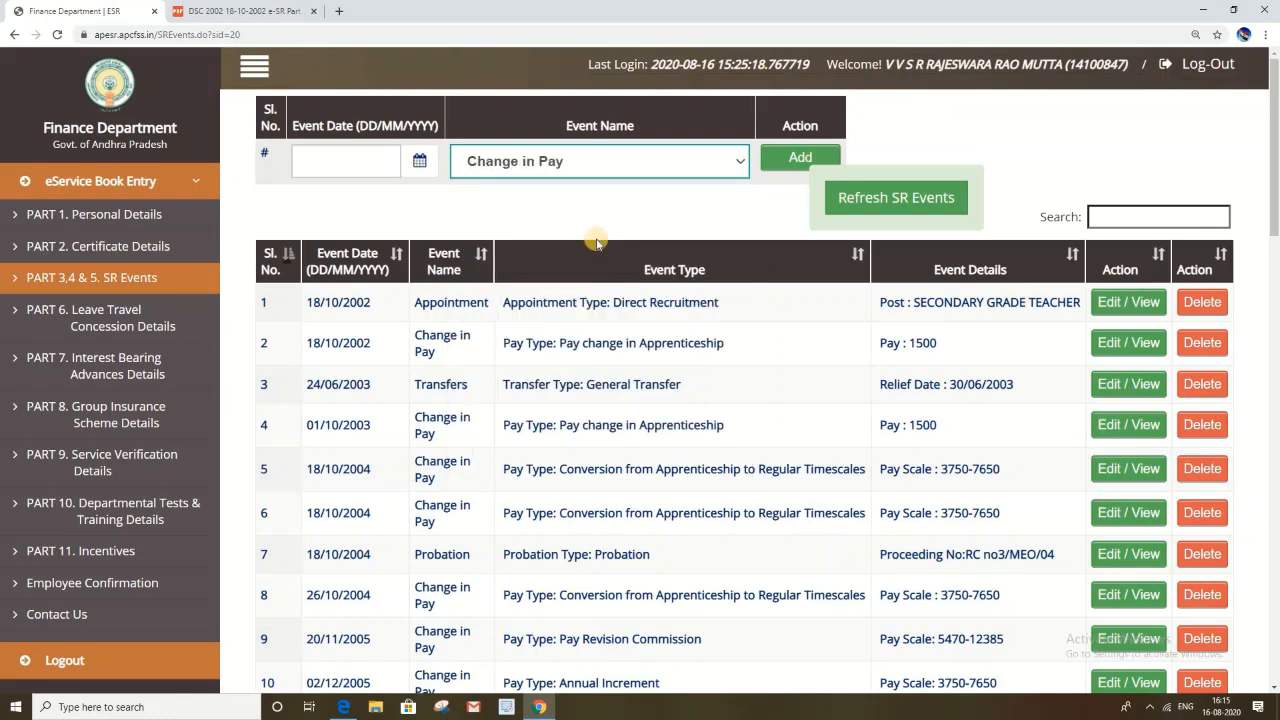
{"action": "left_click", "coordinate": [333, 157]}
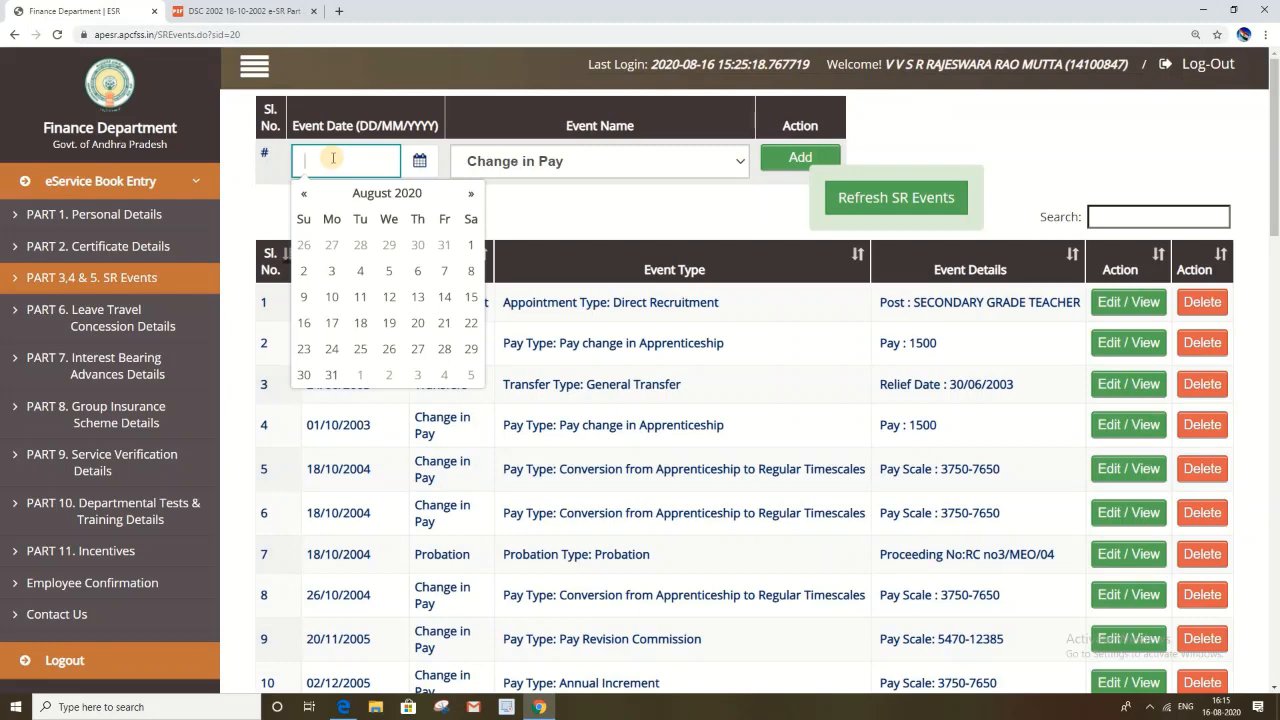
{"action": "type", "text": "01/"}
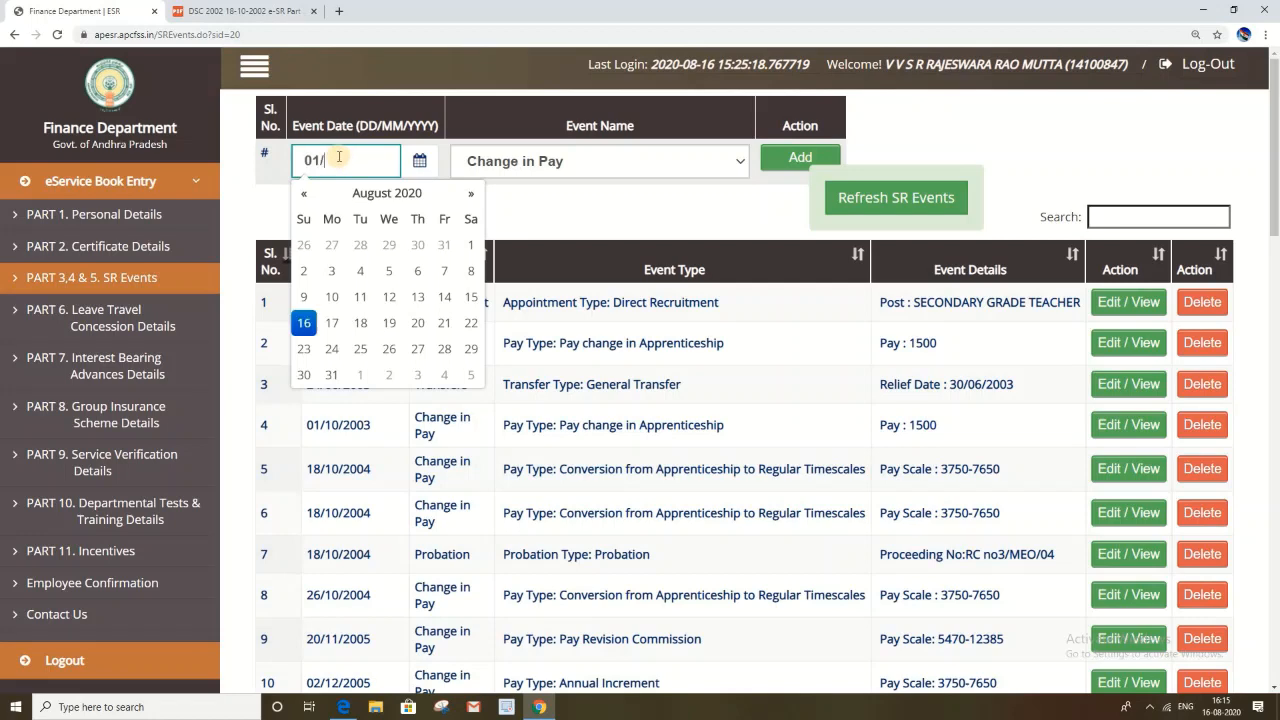
{"action": "type", "text": "10/2006"}
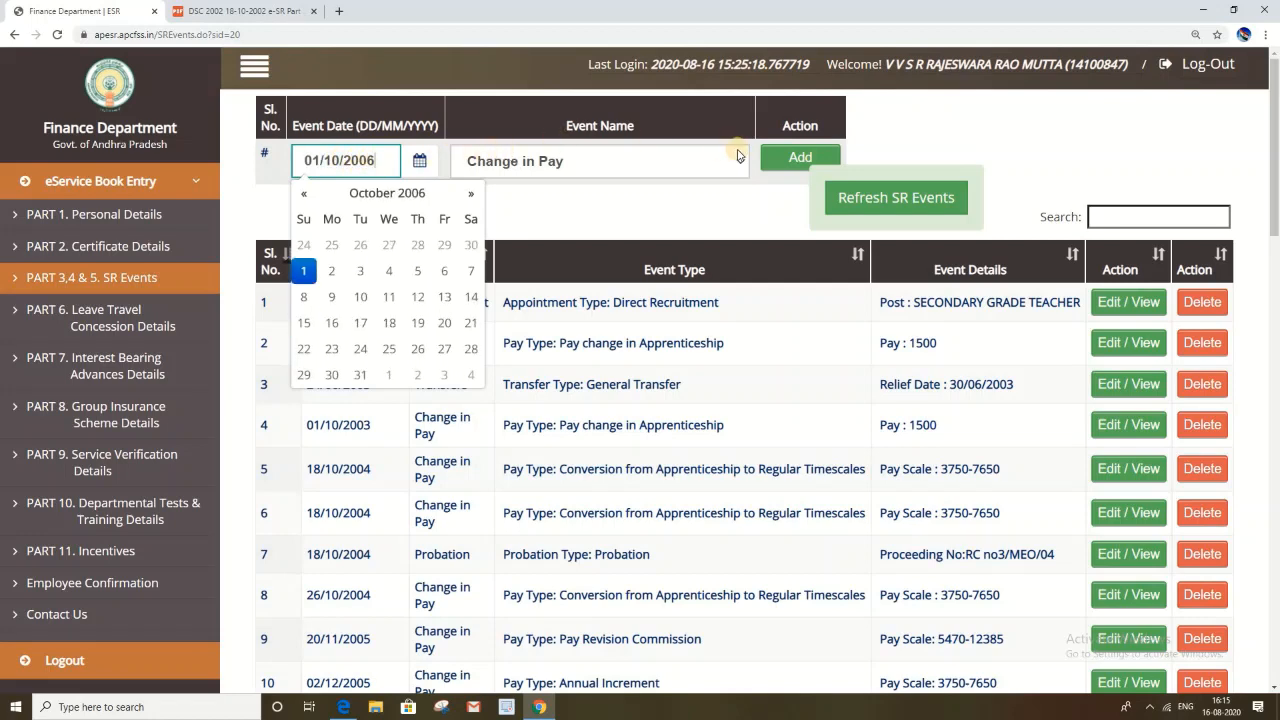
{"action": "left_click", "coordinate": [798, 160]}
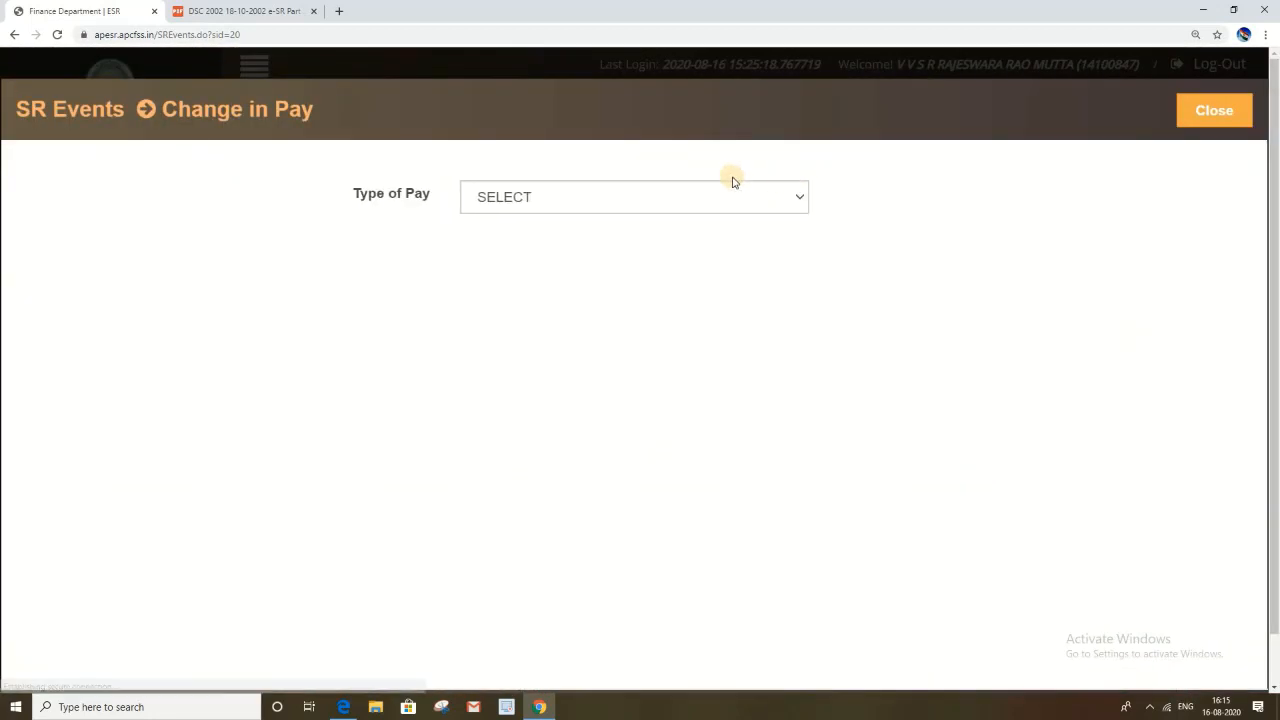
Step: Choose Annual Increment as the type of pay, with PRC type State and PRC year 2005
{"action": "left_click", "coordinate": [707, 204]}
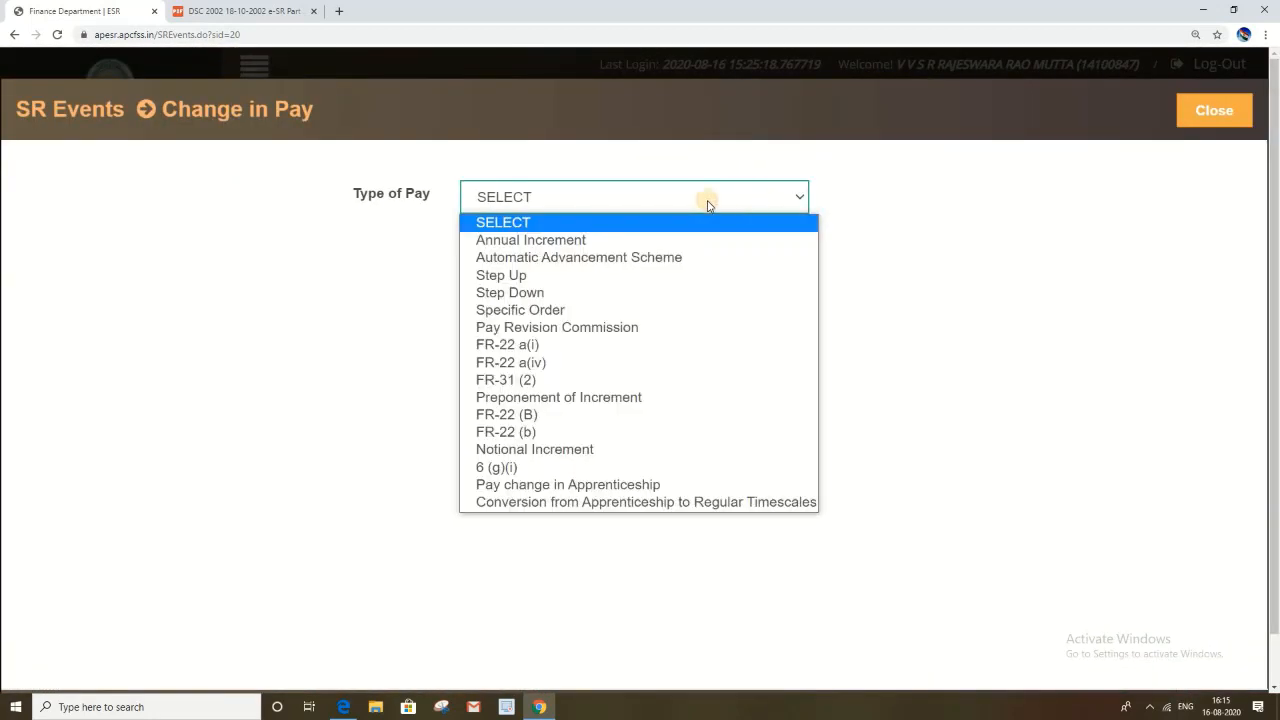
{"action": "left_click", "coordinate": [582, 243]}
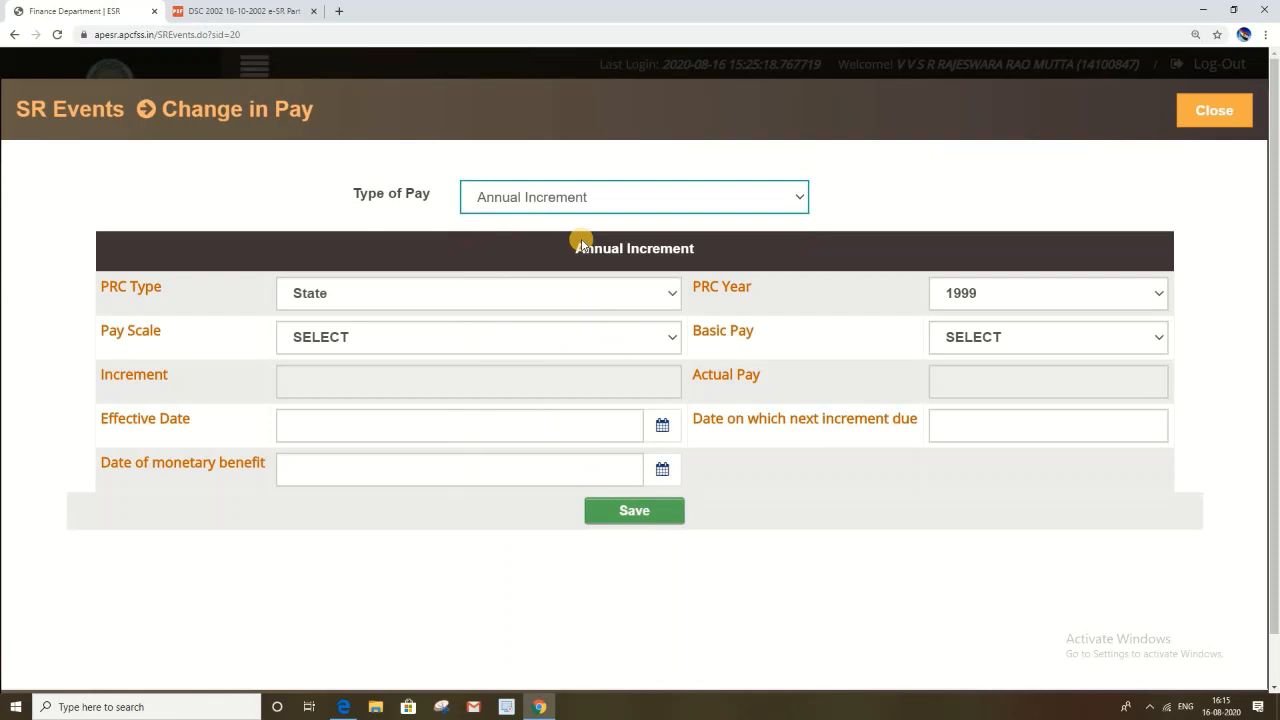
{"action": "left_click", "coordinate": [643, 300]}
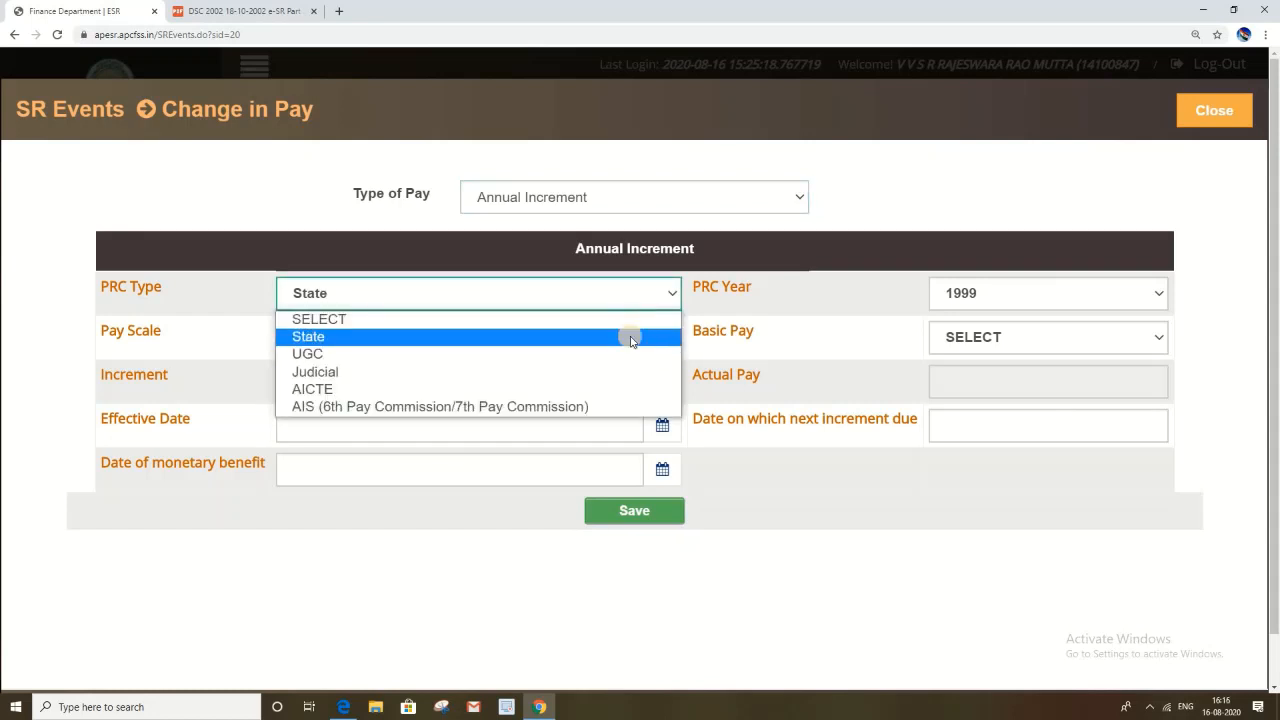
{"action": "left_click", "coordinate": [630, 336]}
{"action": "left_click", "coordinate": [1010, 296]}
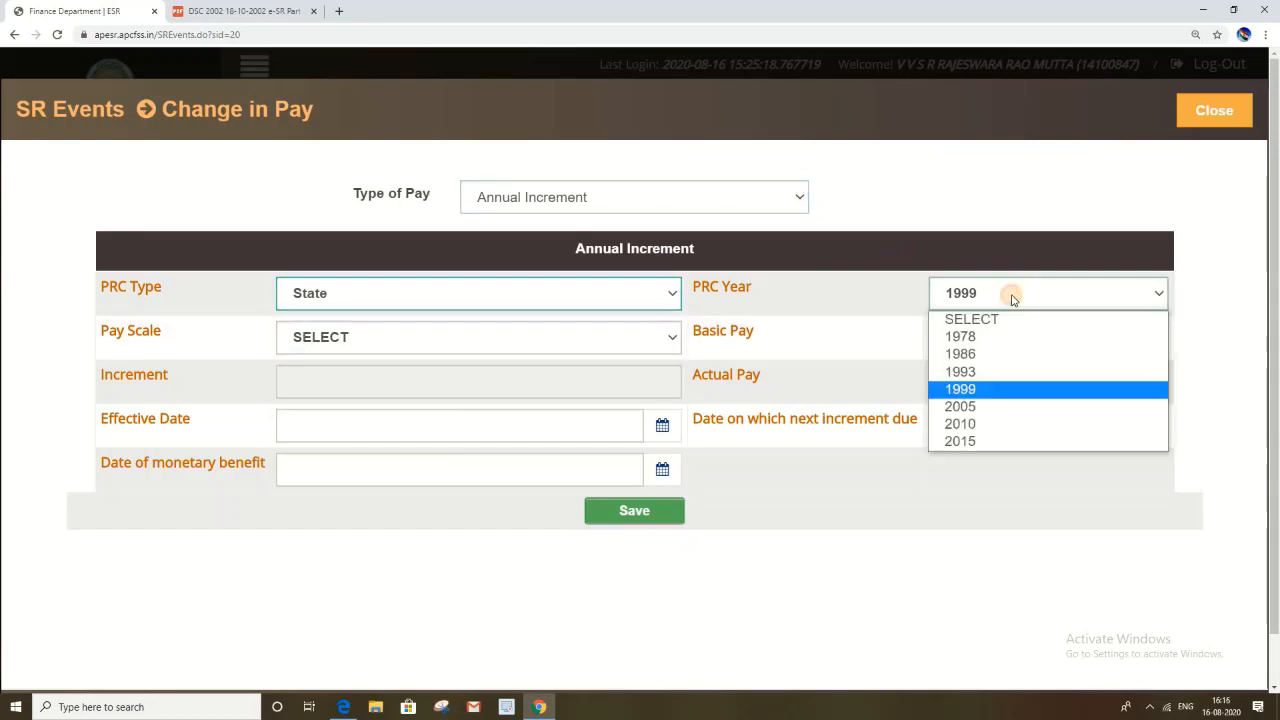
{"action": "left_click", "coordinate": [989, 407]}
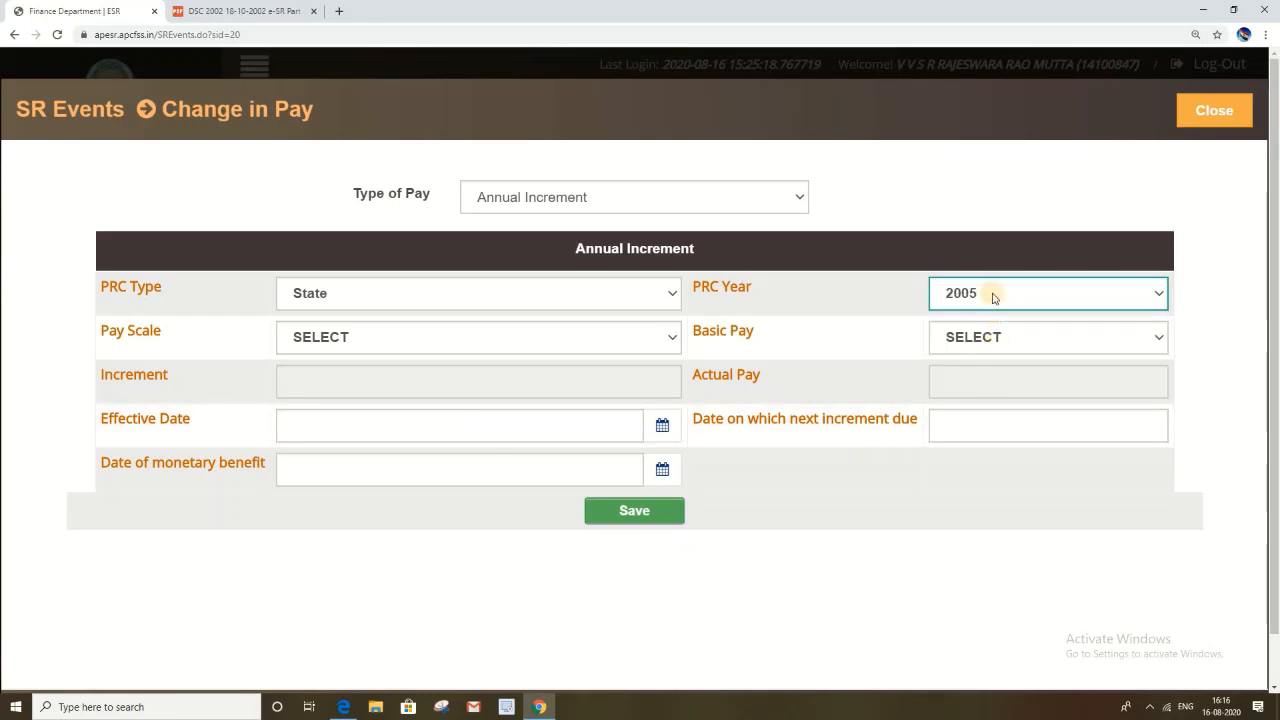
Step: Set the annual increment's pay scale to 5470-12385 Grade IX and basic pay to 5605
{"action": "left_click", "coordinate": [399, 338]}
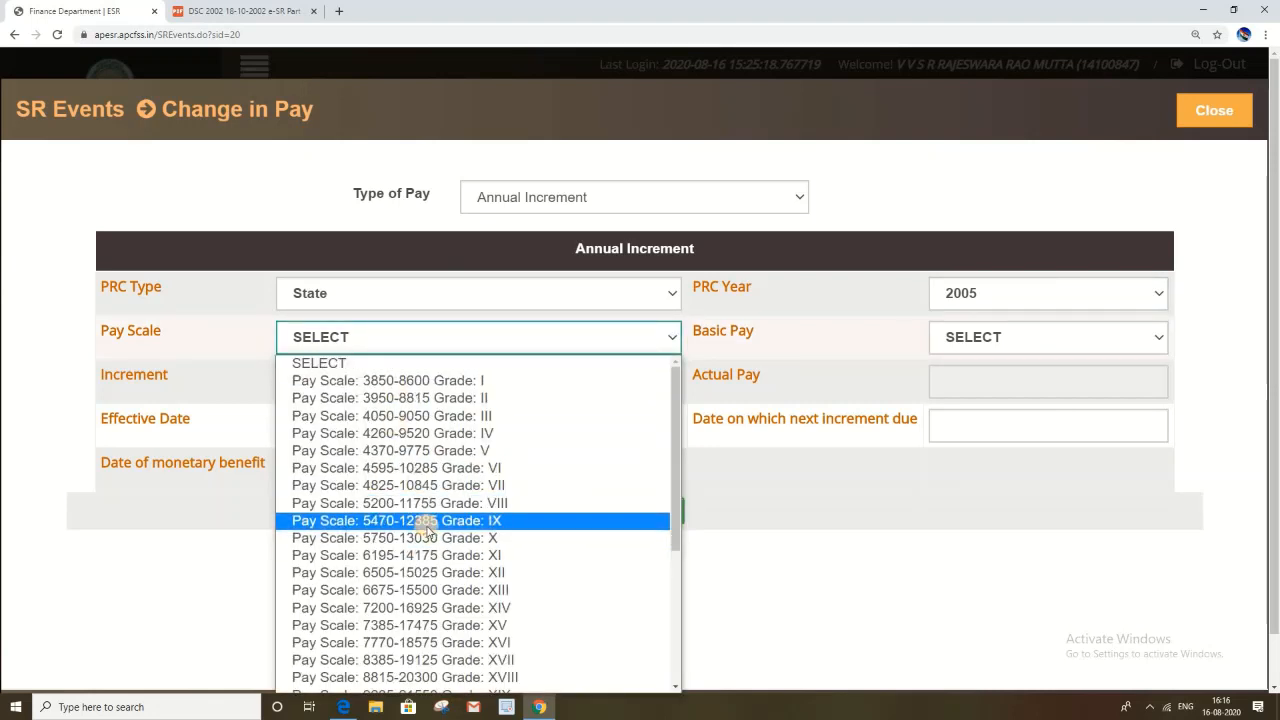
{"action": "left_click", "coordinate": [428, 521]}
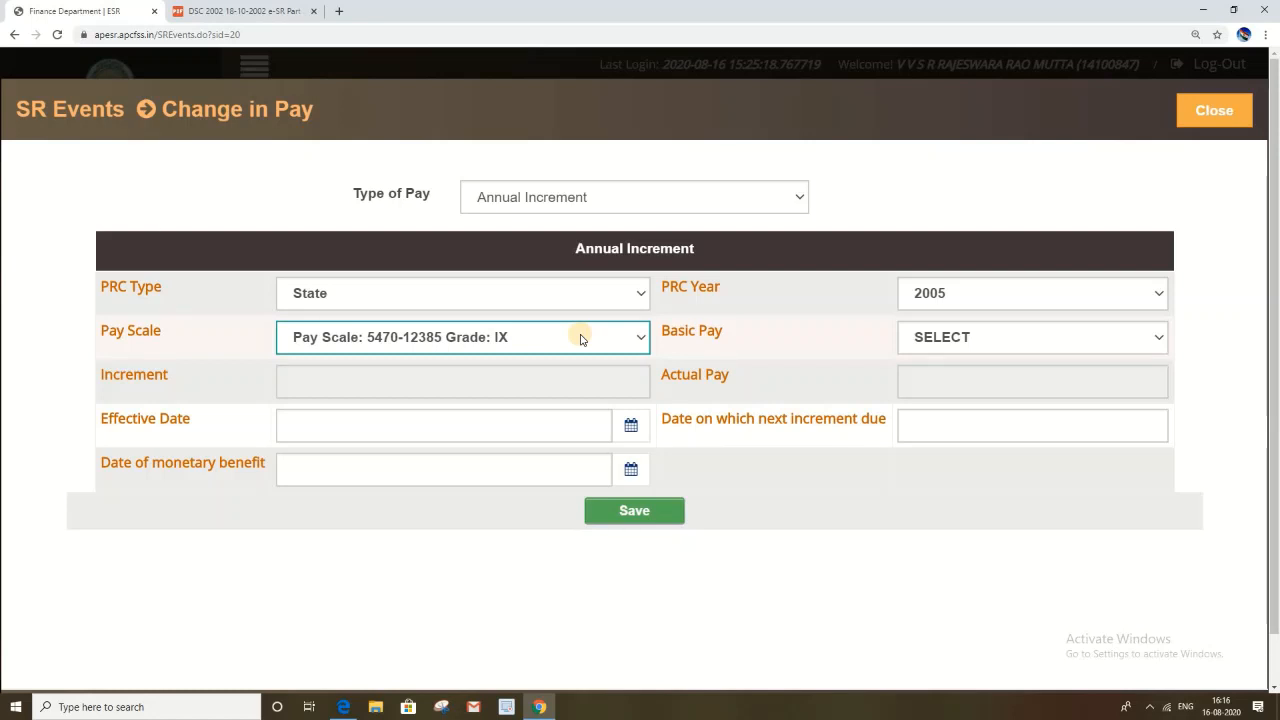
{"action": "left_click", "coordinate": [1012, 340]}
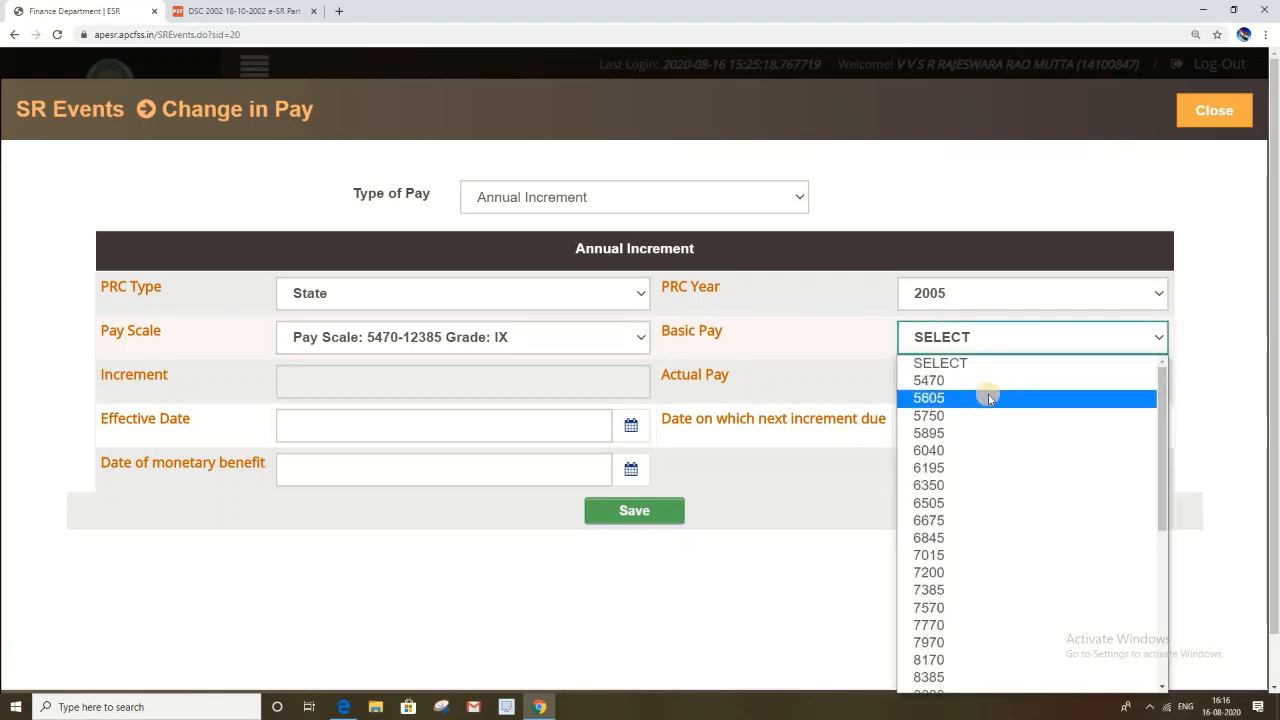
{"action": "left_click", "coordinate": [990, 398]}
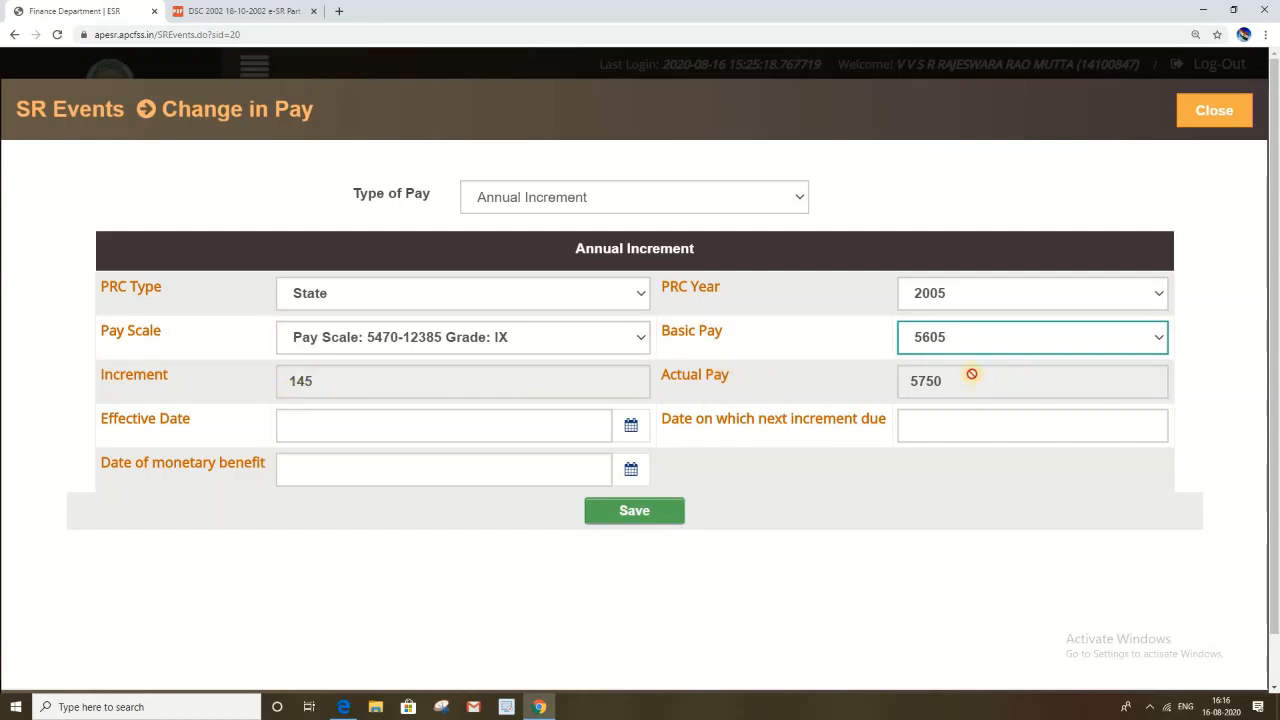
Step: Enter 01/10/2006 as both the effective date and the date of monetary benefit, and fill in the next increment due date 01/10/2007
{"action": "left_click", "coordinate": [303, 427]}
{"action": "type", "text": "0"}
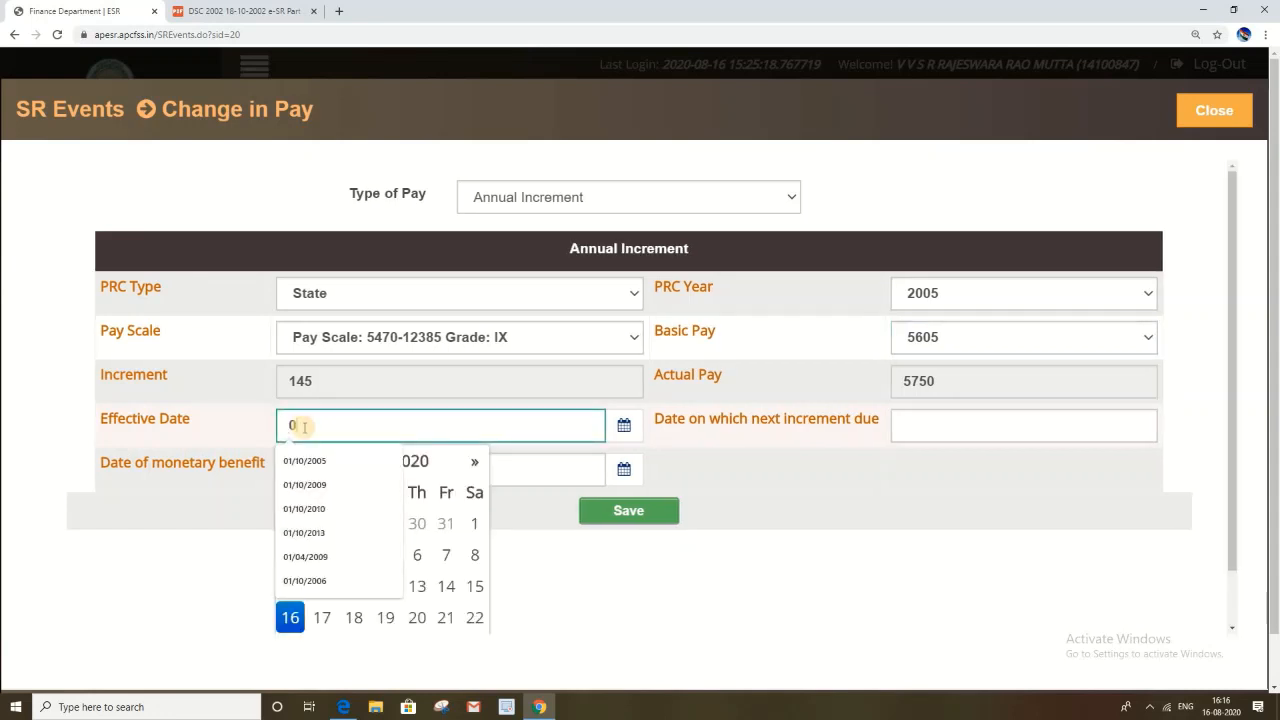
{"action": "type", "text": "1/10/2006"}
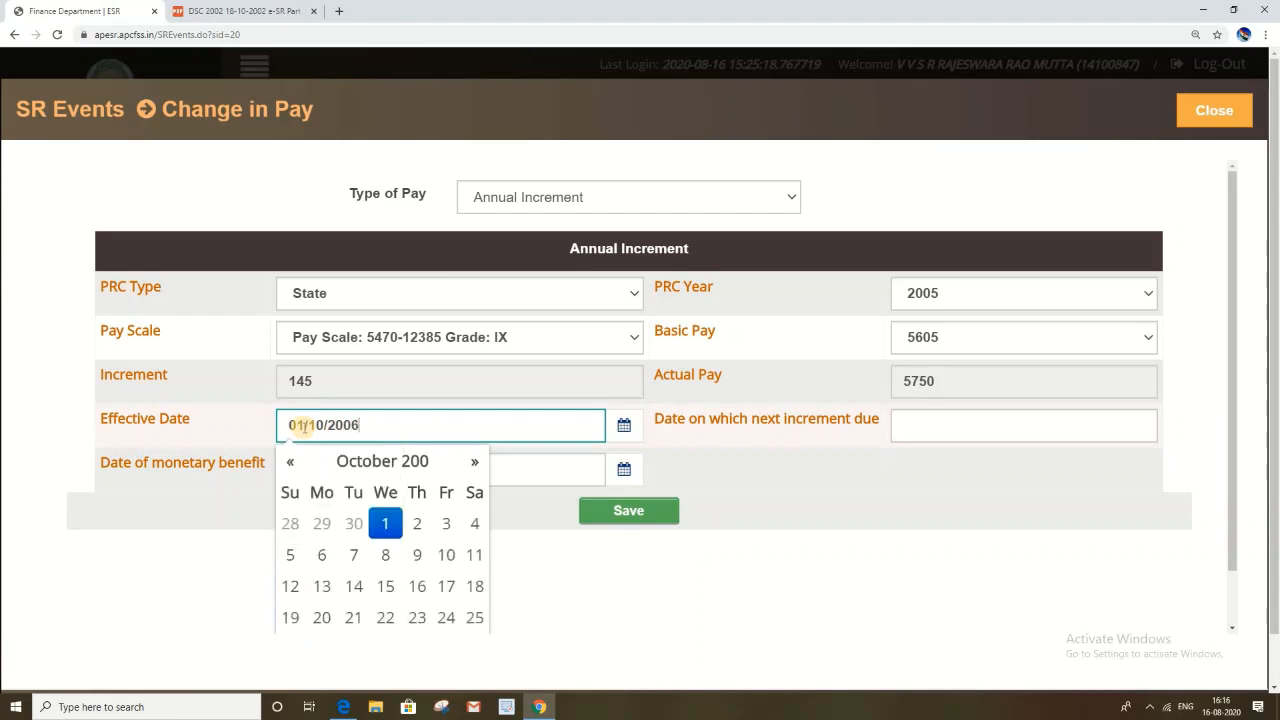
{"action": "left_click", "coordinate": [906, 432]}
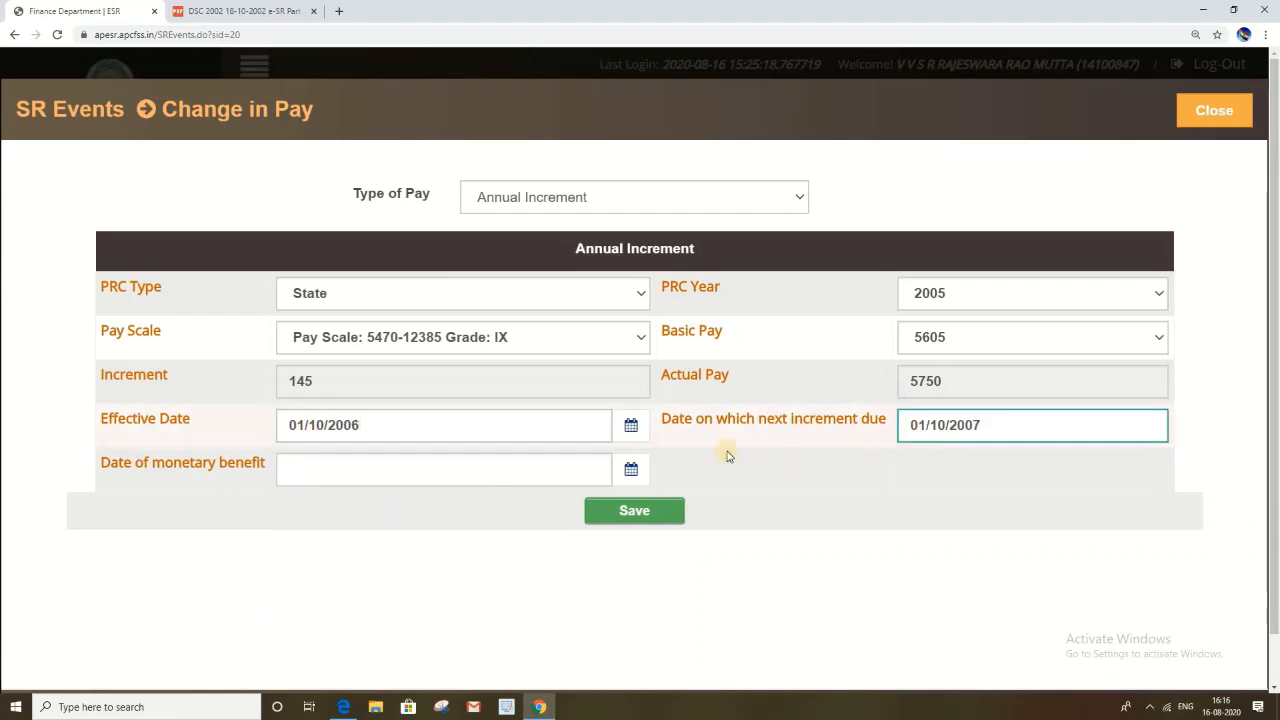
{"action": "left_click", "coordinate": [352, 474]}
{"action": "type", "text": "0"}
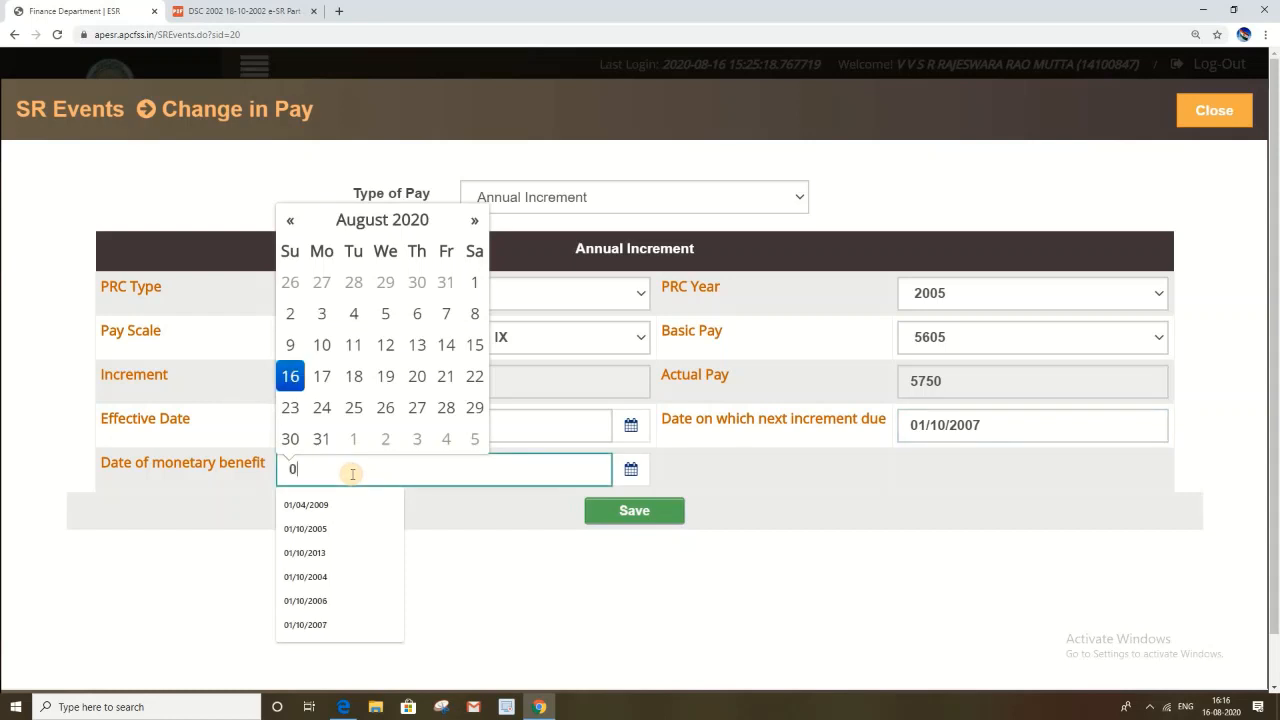
{"action": "type", "text": "1/10/2006"}
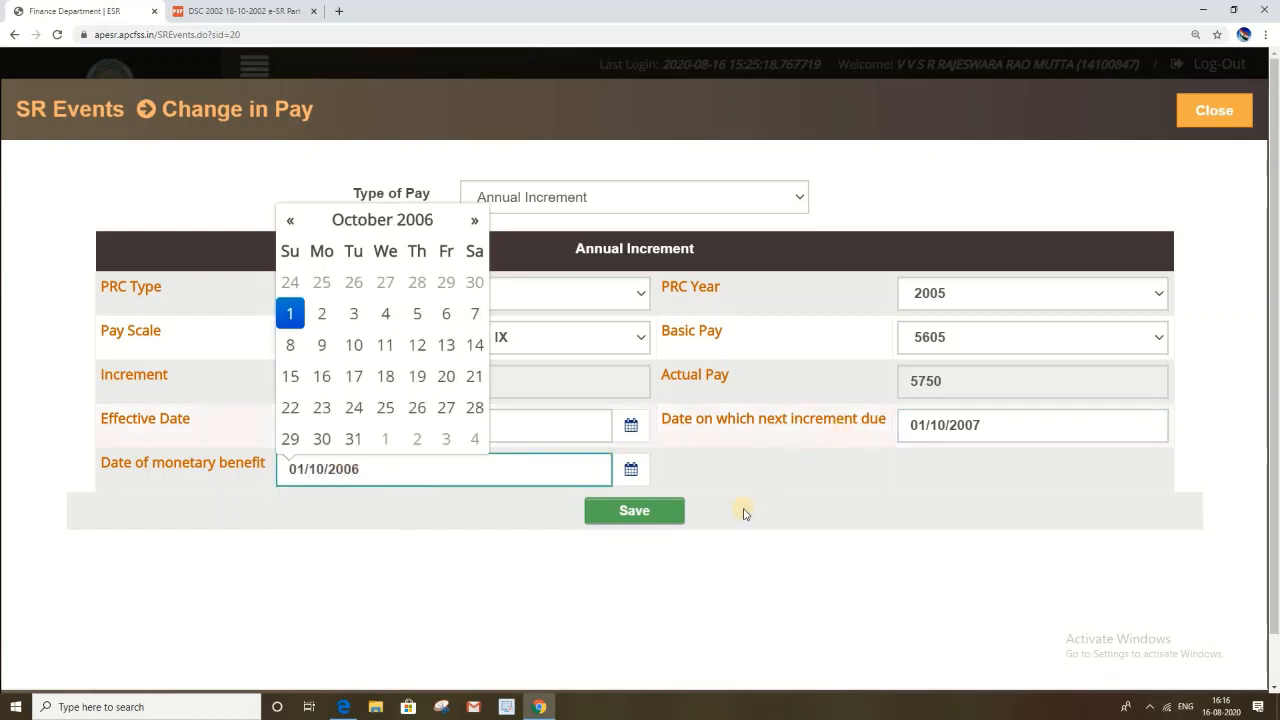
Step: Start saving the annual increment details and cancel at the save confirmation
{"action": "left_click", "coordinate": [634, 516]}
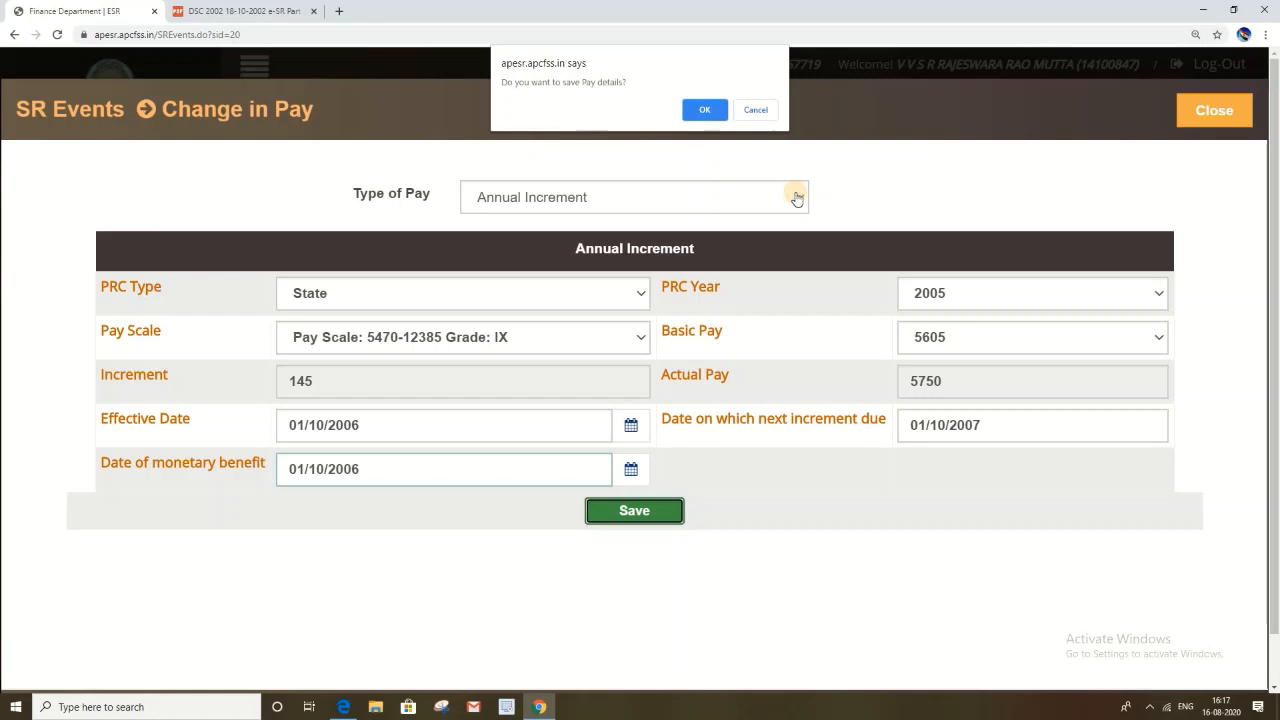
{"action": "left_click", "coordinate": [699, 112]}
{"action": "left_click", "coordinate": [753, 110]}
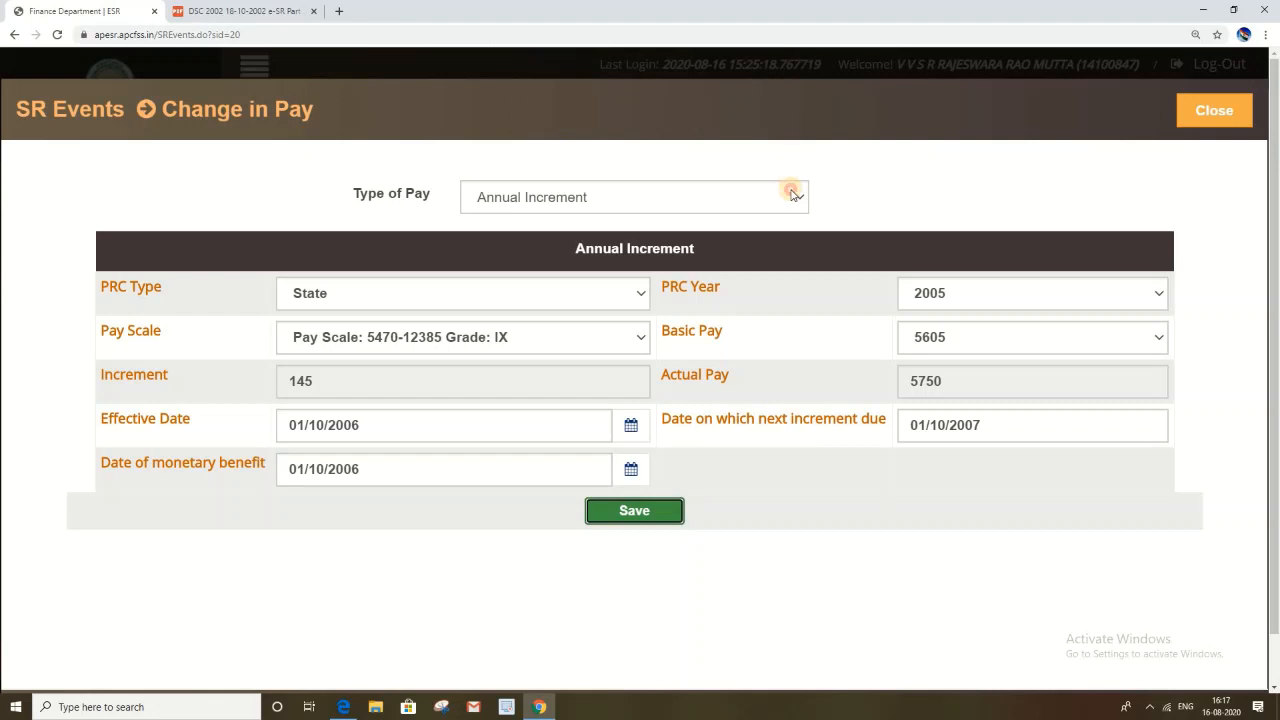
Step: Switch the type of pay to Notional Increment with PRC type State, and close the Change in Pay form without saving
{"action": "left_click", "coordinate": [790, 189]}
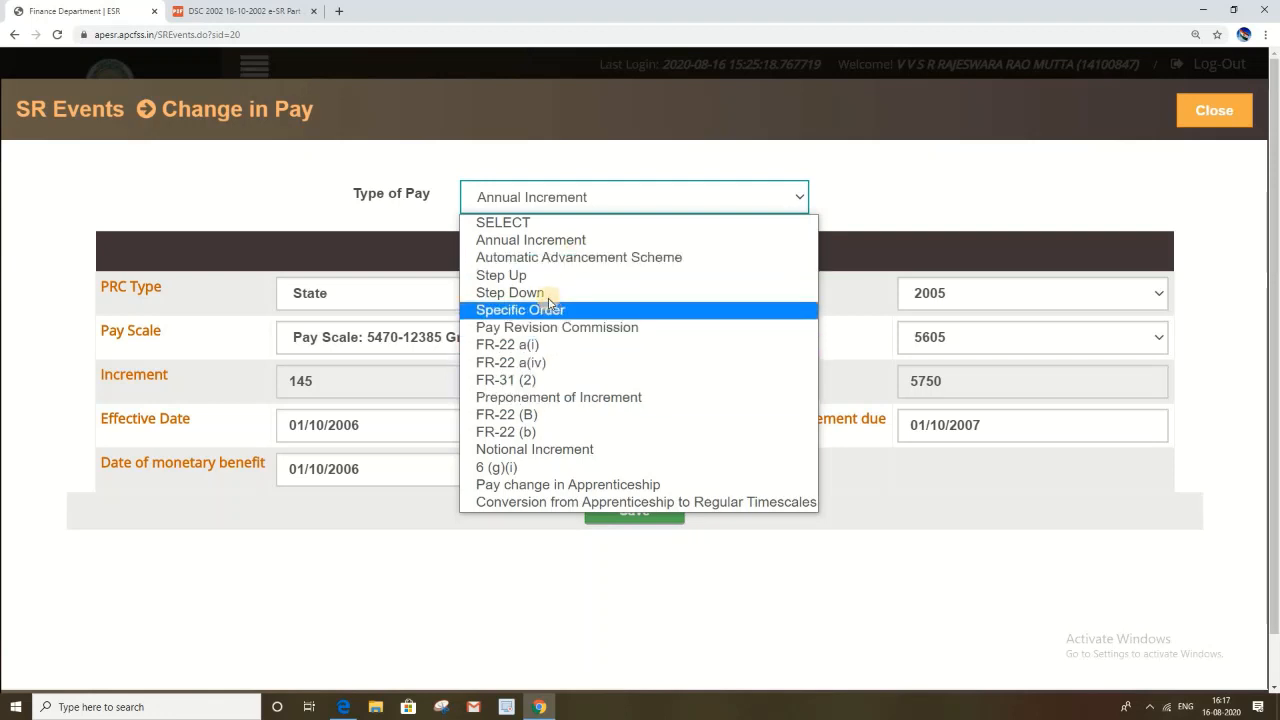
{"action": "left_click", "coordinate": [561, 452]}
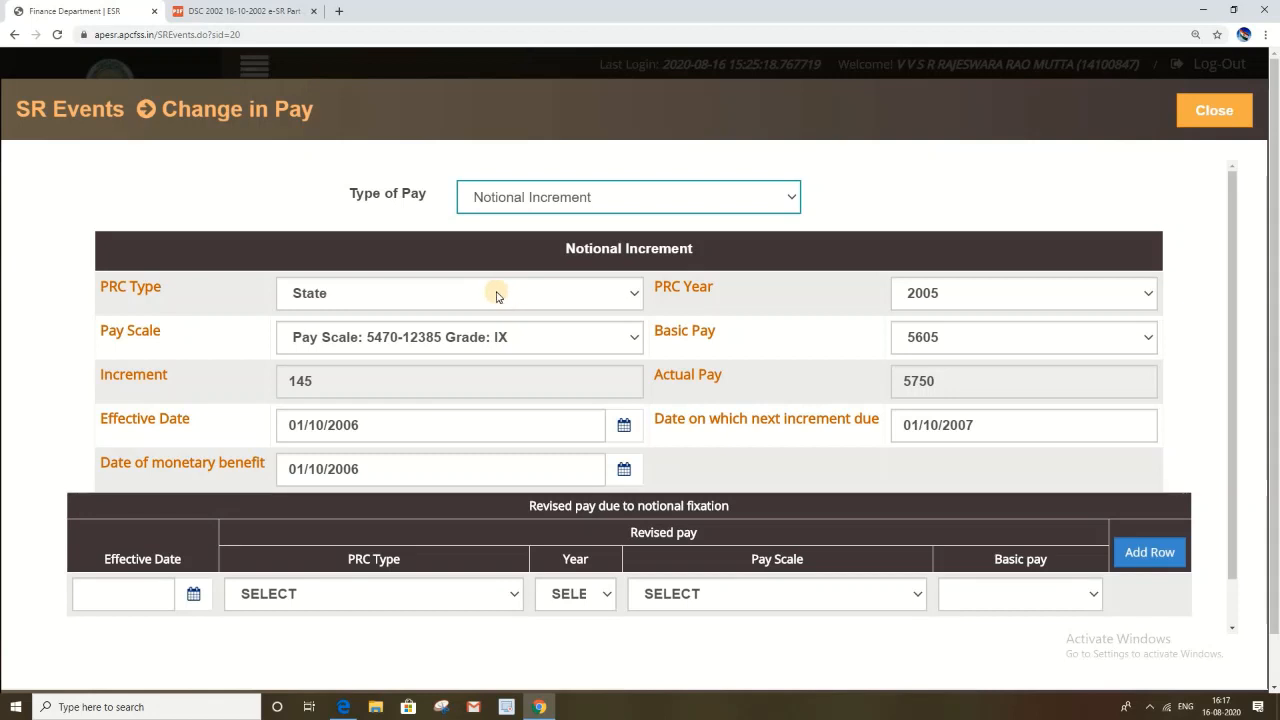
{"action": "left_click", "coordinate": [547, 298]}
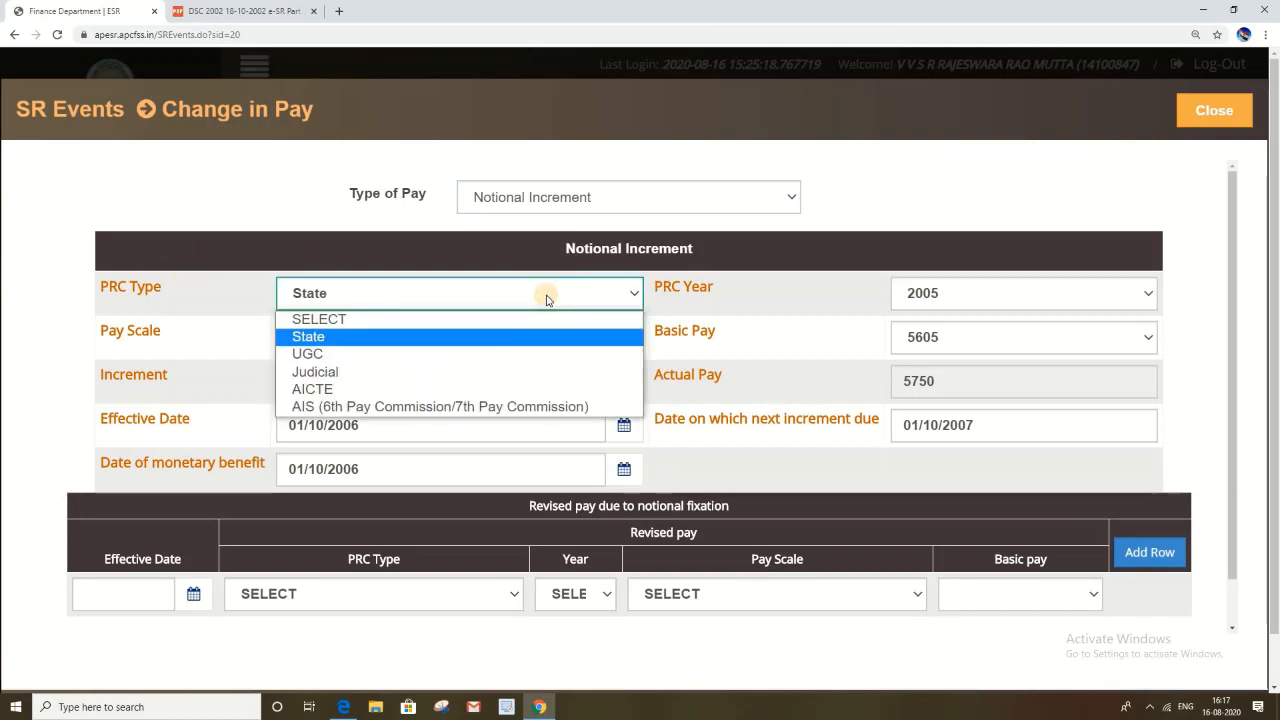
{"action": "left_click", "coordinate": [531, 334]}
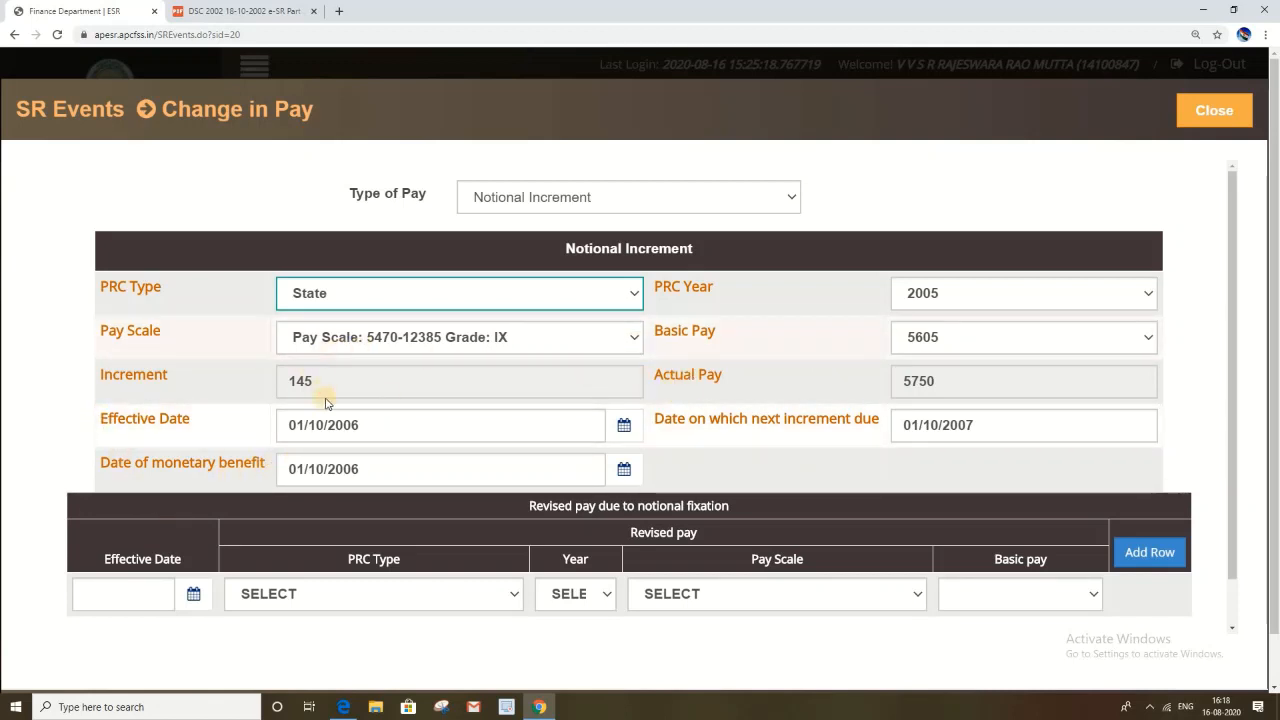
{"action": "left_click", "coordinate": [1204, 114]}
Step: Open the existing Notional Increment event dated 20/08/2010 from the SR events list
{"action": "scroll", "coordinate": [430, 430], "scroll_direction": "down", "scroll_amount": 2}
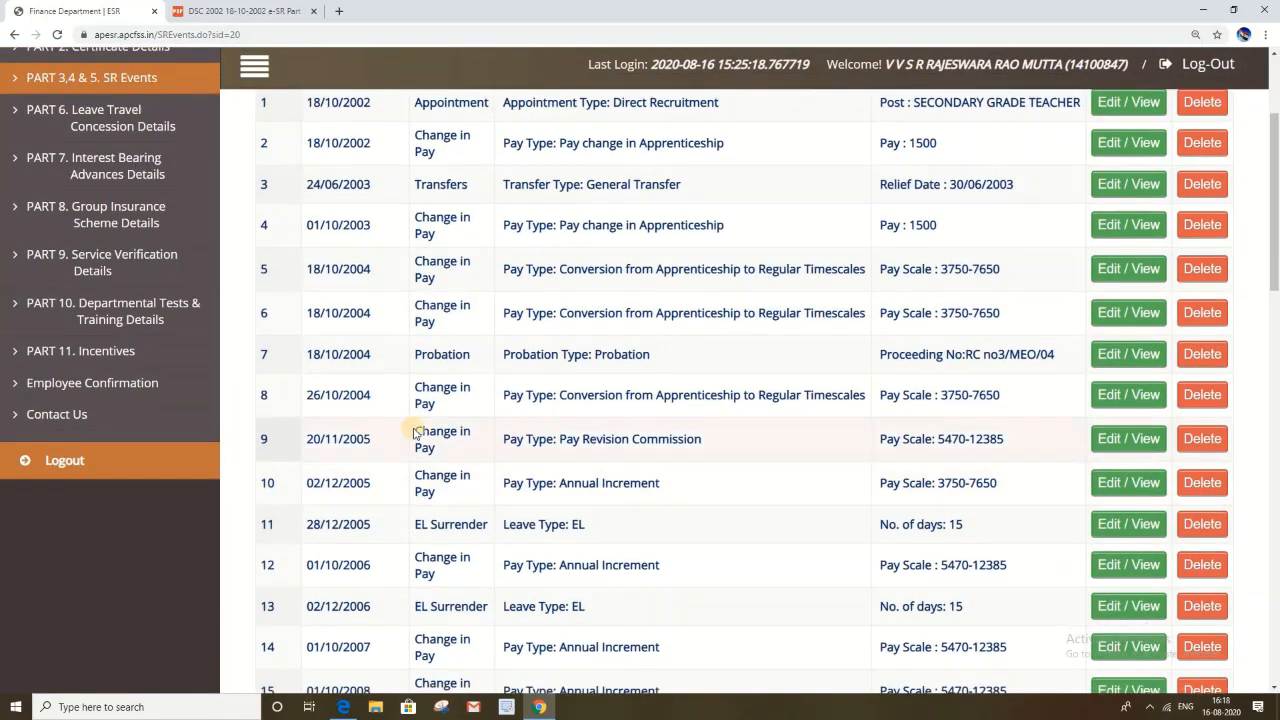
{"action": "scroll", "coordinate": [446, 422], "scroll_direction": "down", "scroll_amount": 2}
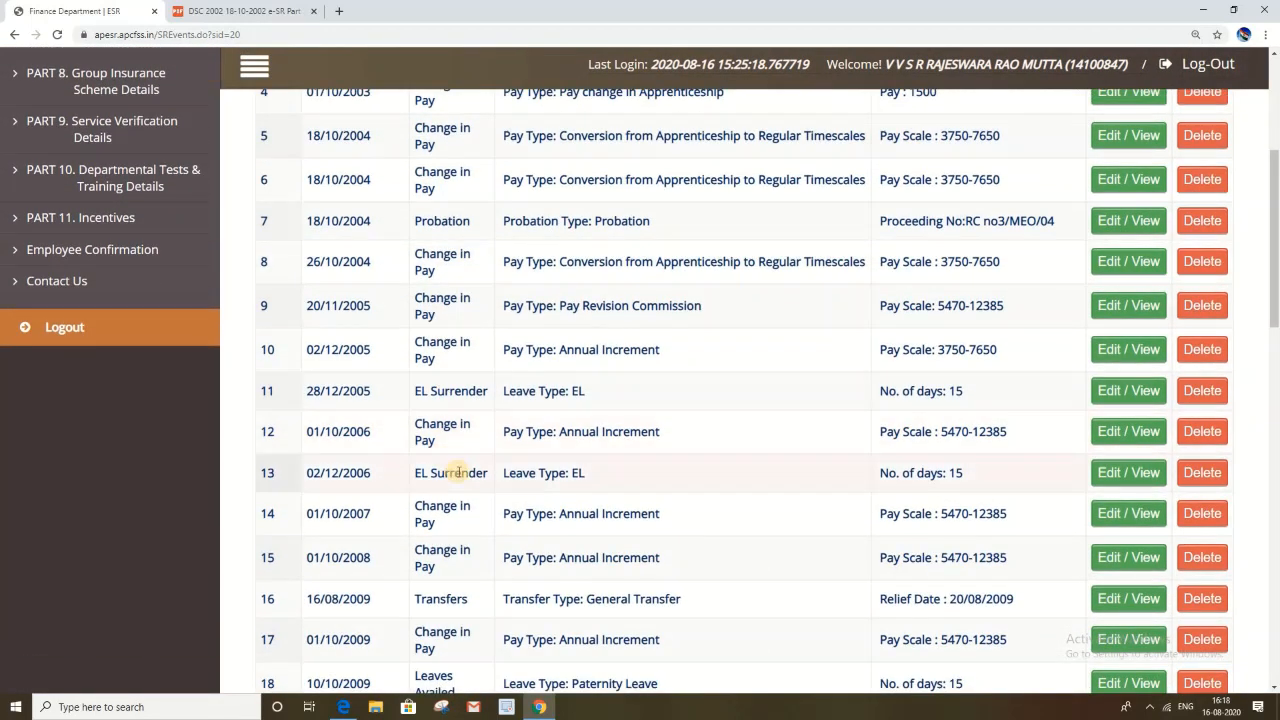
{"action": "scroll", "coordinate": [455, 472], "scroll_direction": "down", "scroll_amount": 1}
{"action": "scroll", "coordinate": [430, 460], "scroll_direction": "up", "scroll_amount": 5}
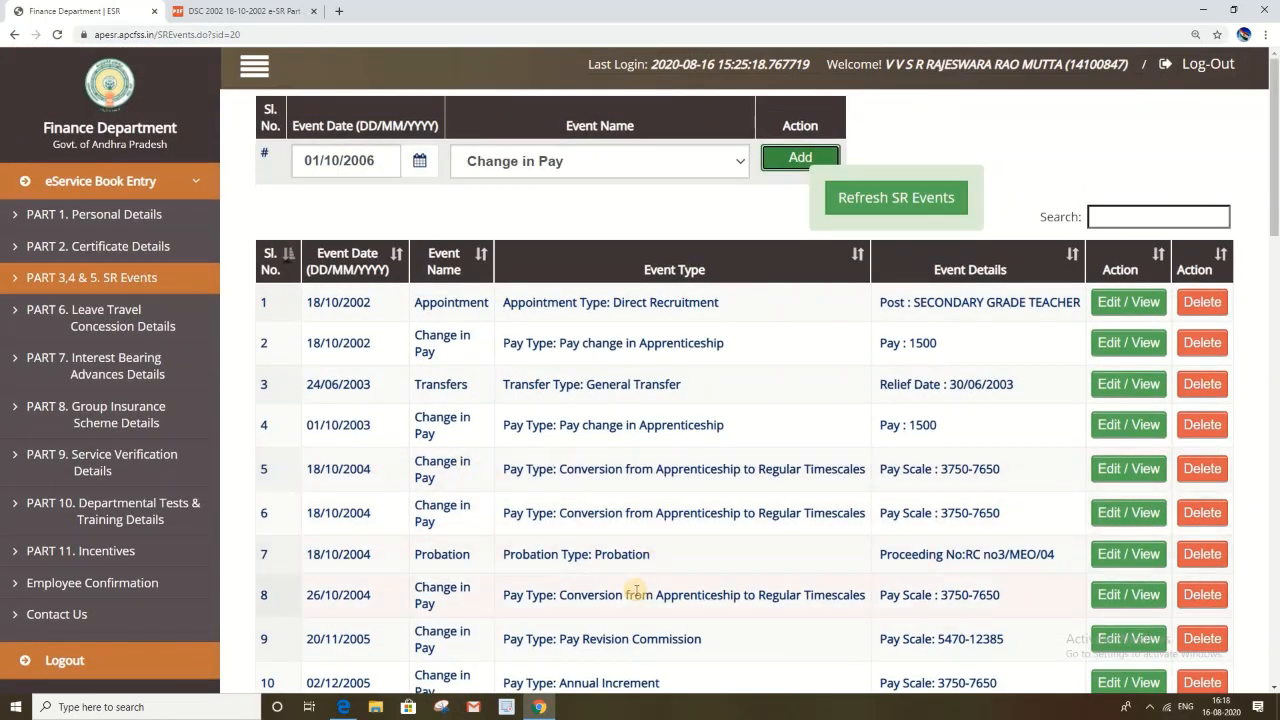
{"action": "scroll", "coordinate": [636, 574], "scroll_direction": "down", "scroll_amount": 1}
{"action": "scroll", "coordinate": [630, 566], "scroll_direction": "down", "scroll_amount": 3}
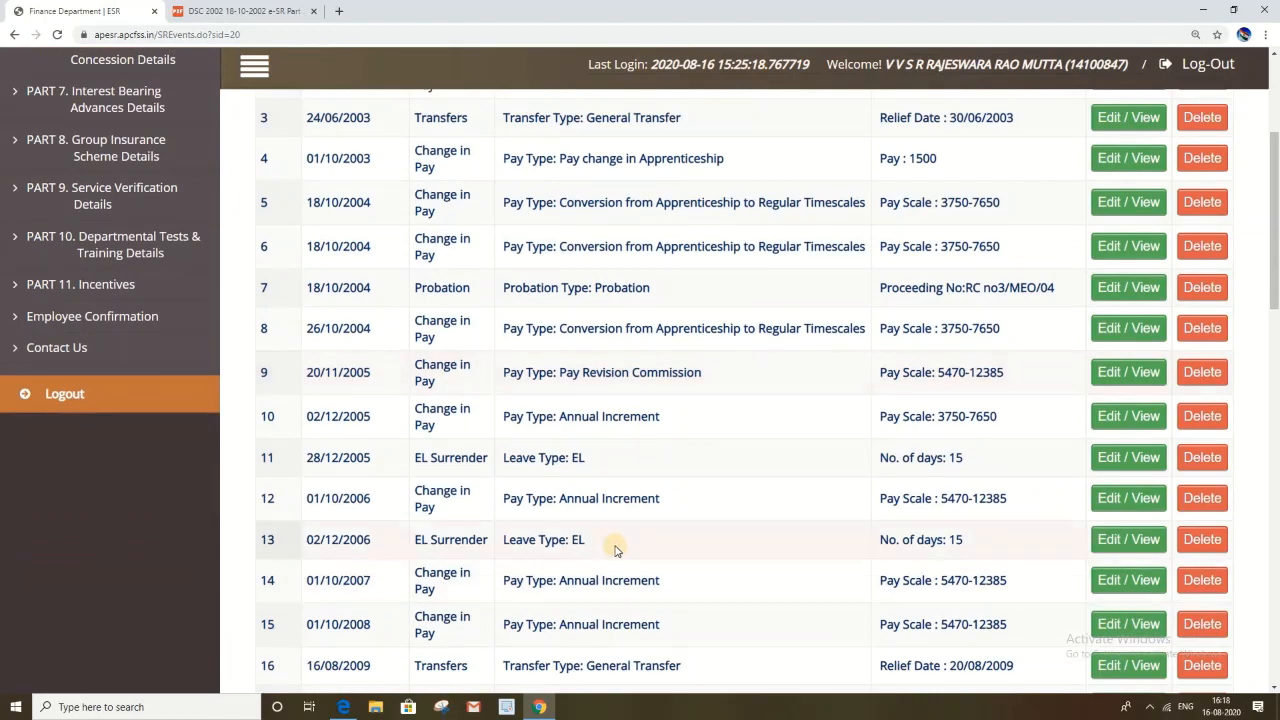
{"action": "scroll", "coordinate": [657, 430], "scroll_direction": "up", "scroll_amount": 2}
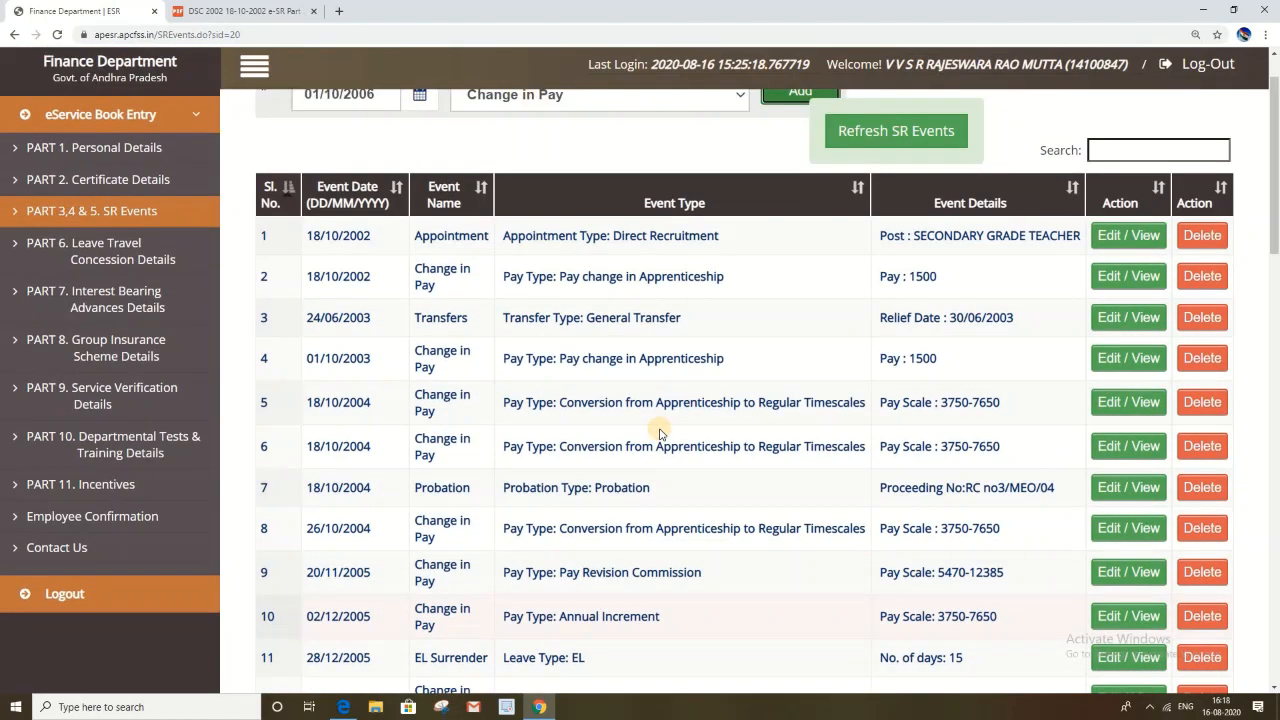
{"action": "scroll", "coordinate": [658, 437], "scroll_direction": "down", "scroll_amount": 5}
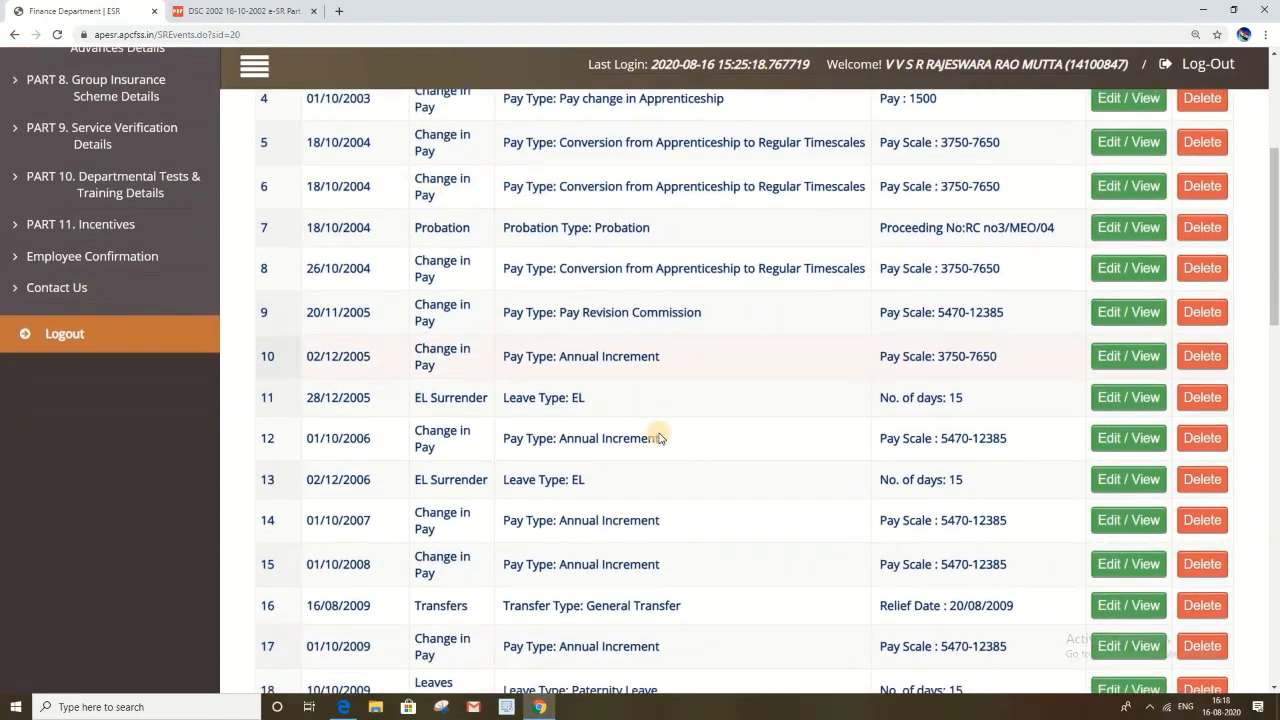
{"action": "scroll", "coordinate": [660, 437], "scroll_direction": "down", "scroll_amount": 3}
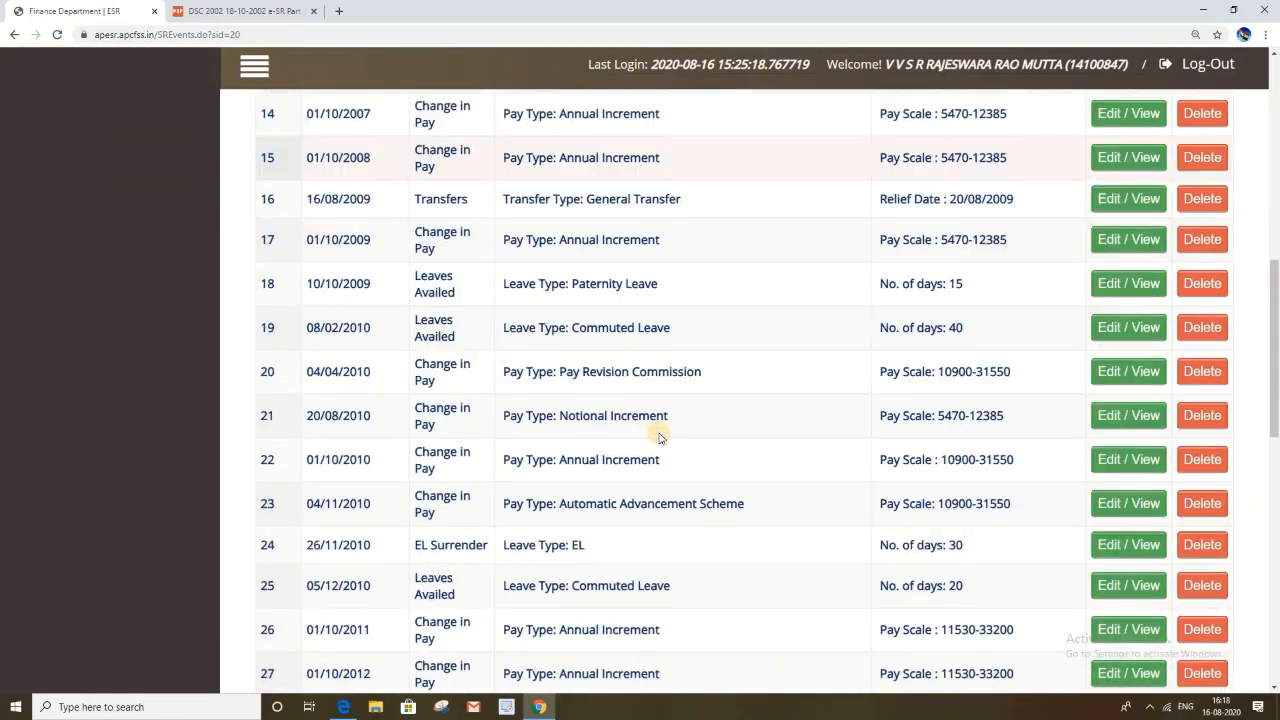
{"action": "scroll", "coordinate": [580, 403], "scroll_direction": "up", "scroll_amount": 3}
{"action": "scroll", "coordinate": [737, 429], "scroll_direction": "down", "scroll_amount": 2}
{"action": "scroll", "coordinate": [741, 433], "scroll_direction": "down", "scroll_amount": 1}
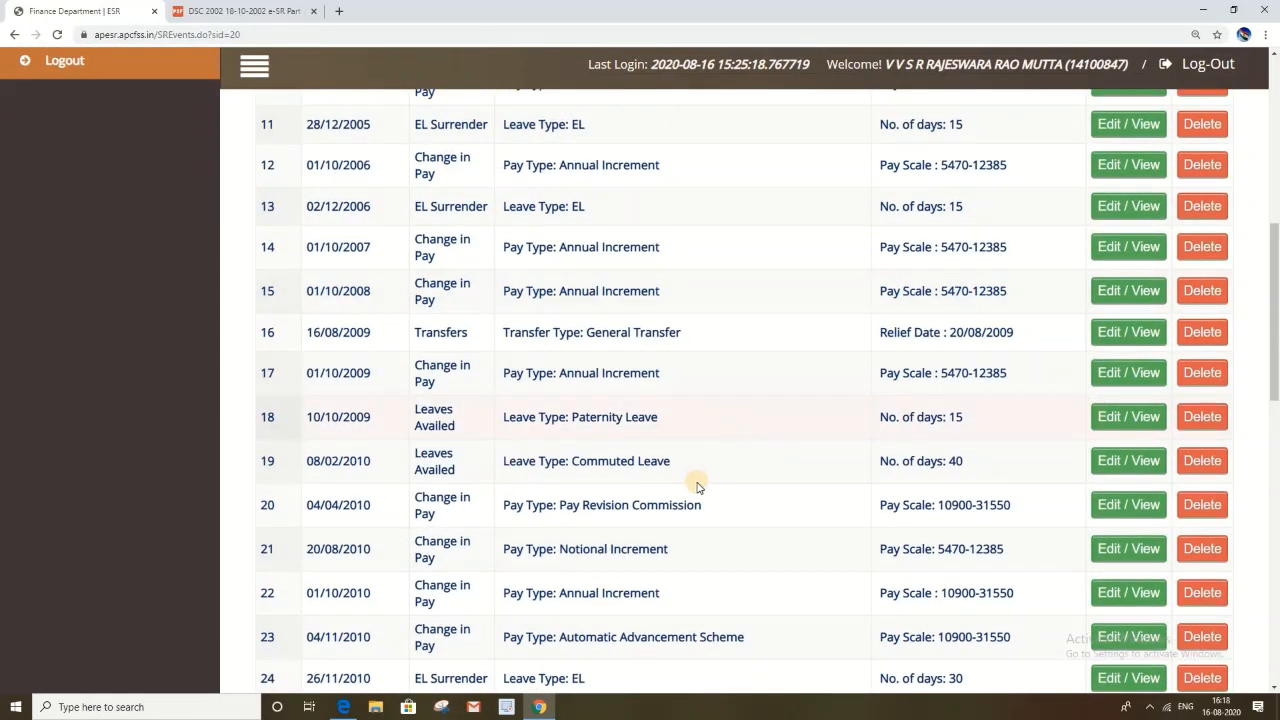
{"action": "left_click", "coordinate": [1110, 546]}
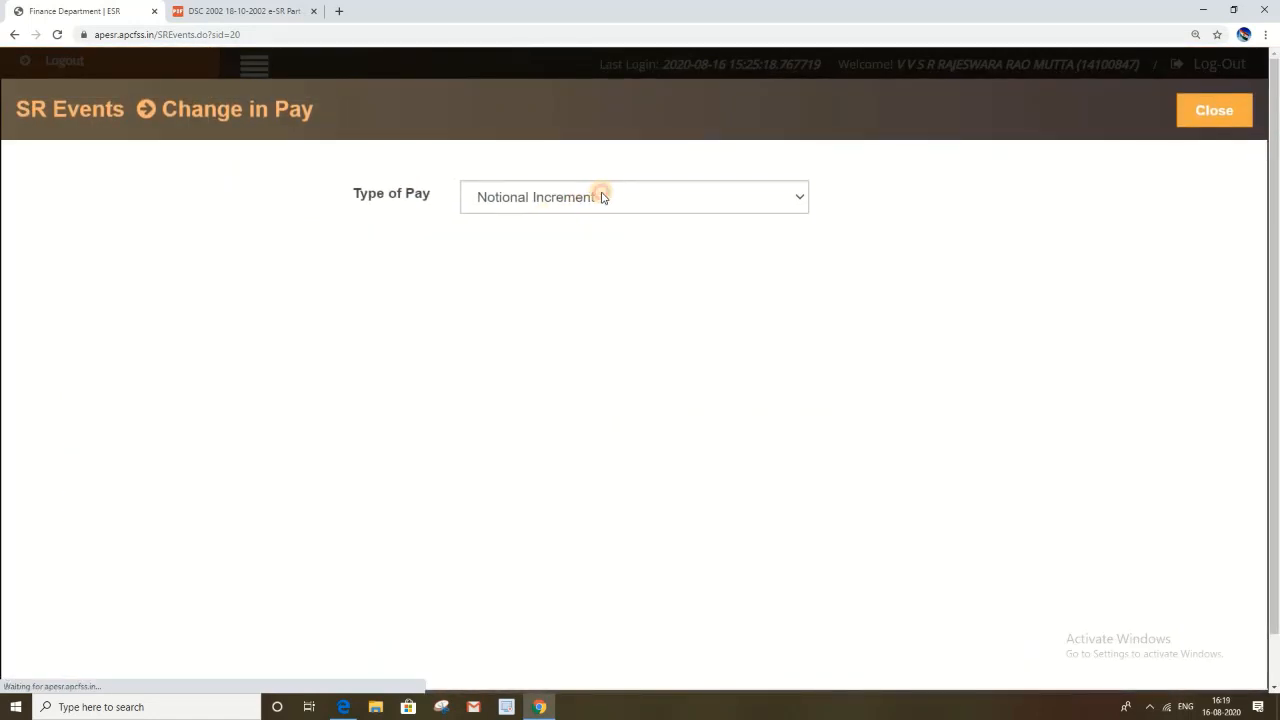
Step: Keep Notional Increment as the type of pay and examine its dates, pay details and the revised pay rows from 18/10/2004 to 01/10/2009
{"action": "left_click", "coordinate": [601, 198]}
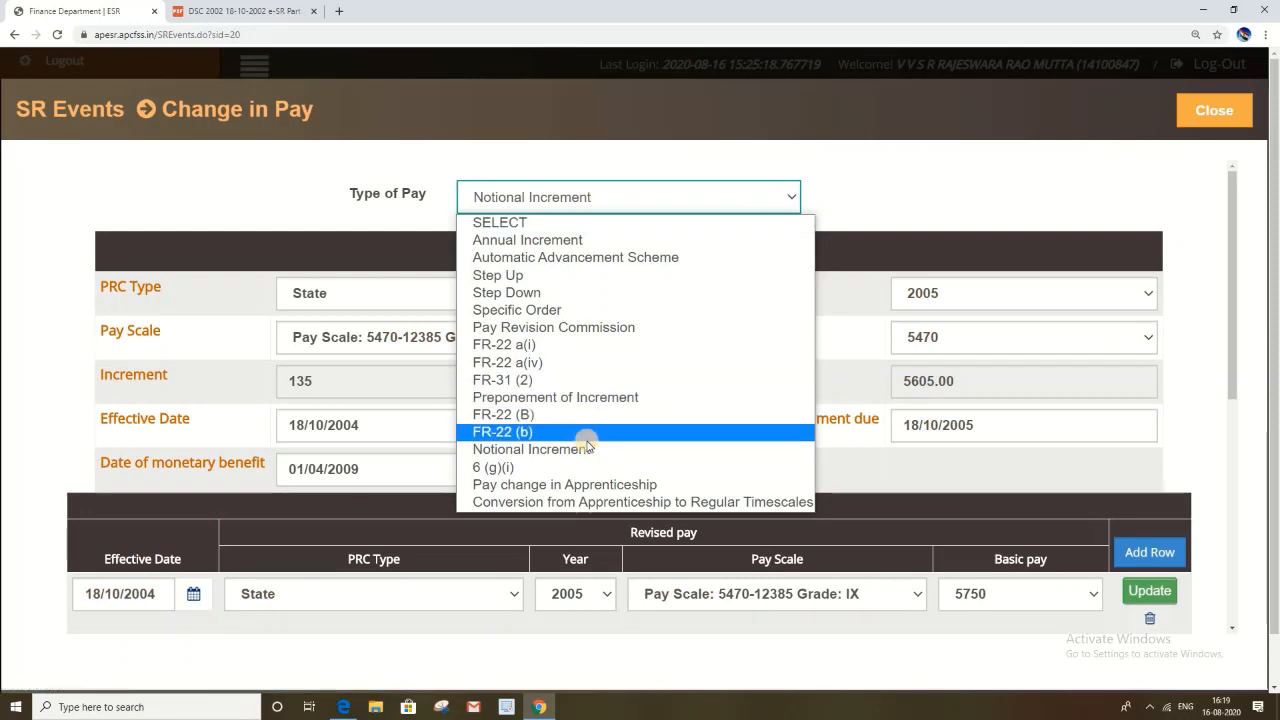
{"action": "left_click", "coordinate": [587, 449]}
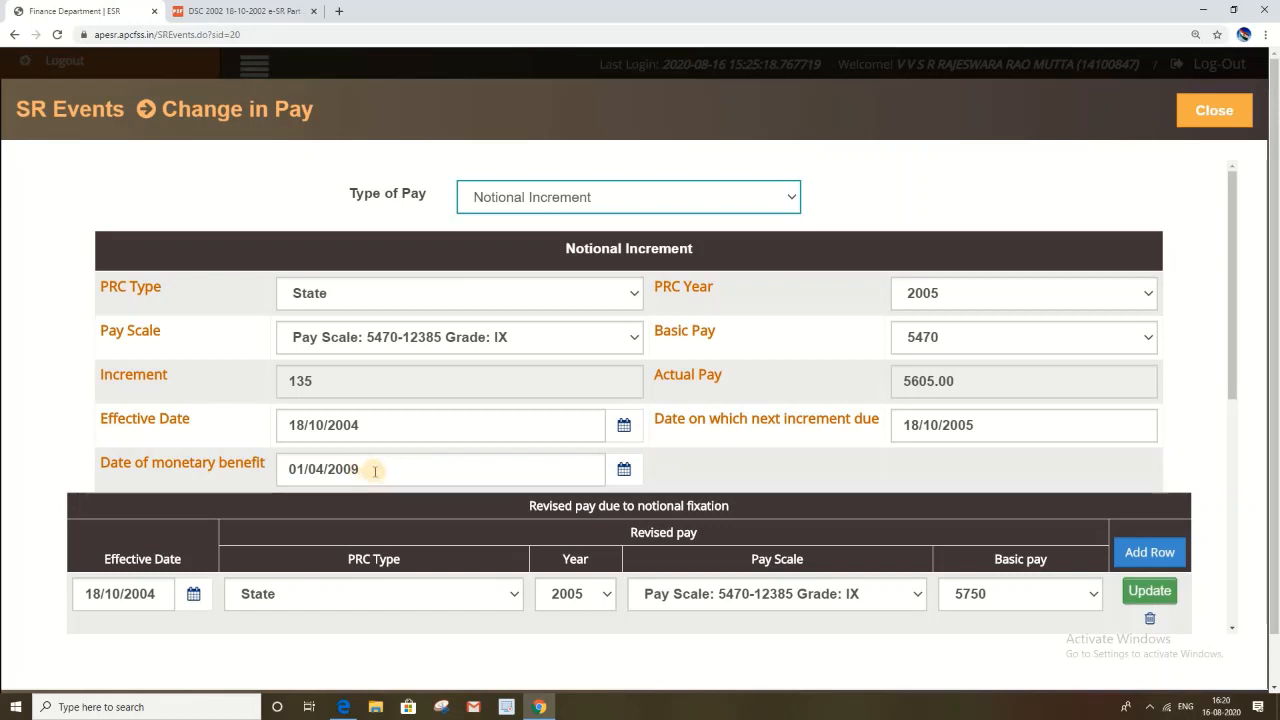
{"action": "scroll", "coordinate": [368, 488], "scroll_direction": "down", "scroll_amount": 5}
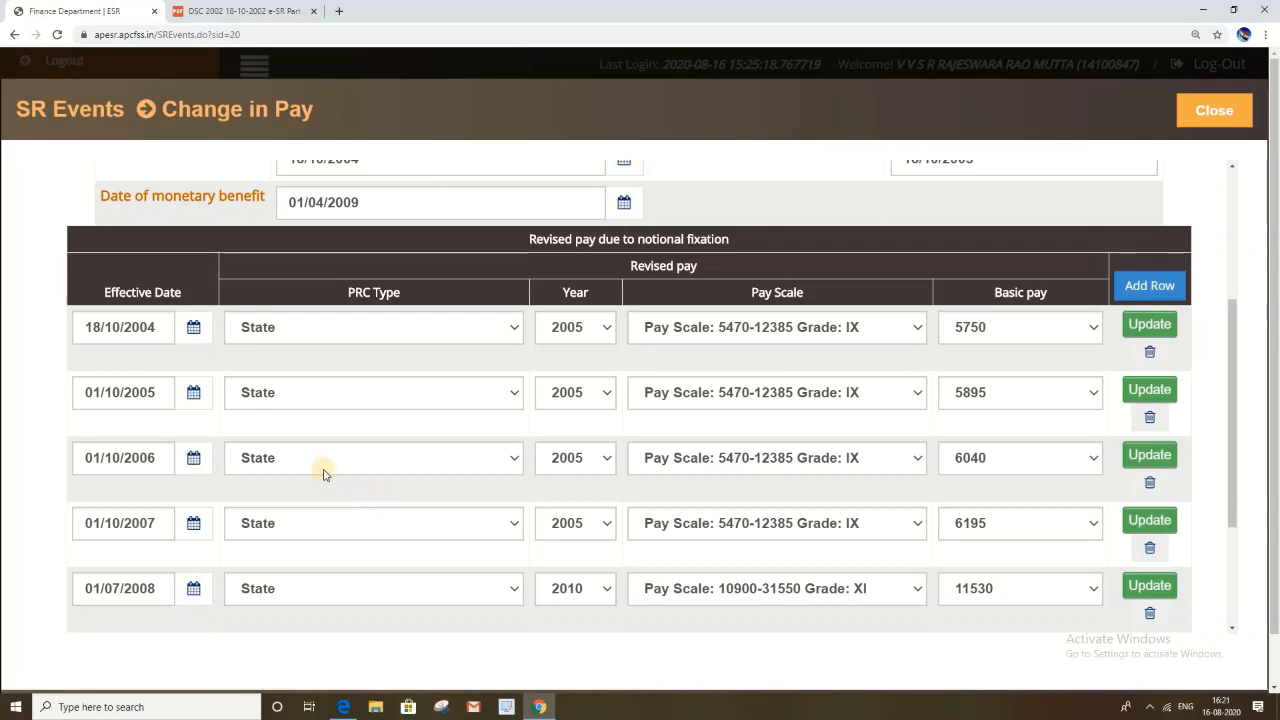
{"action": "scroll", "coordinate": [325, 460], "scroll_direction": "up", "scroll_amount": 5}
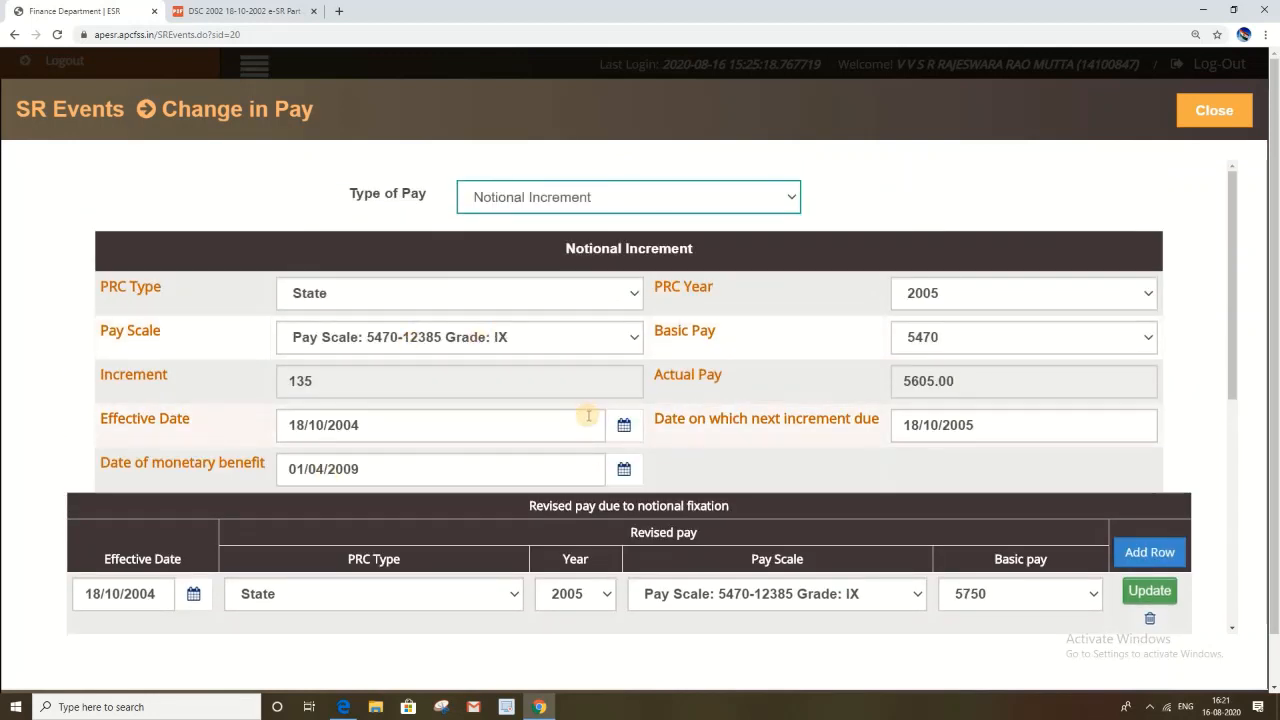
{"action": "scroll", "coordinate": [575, 412], "scroll_direction": "down", "scroll_amount": 2}
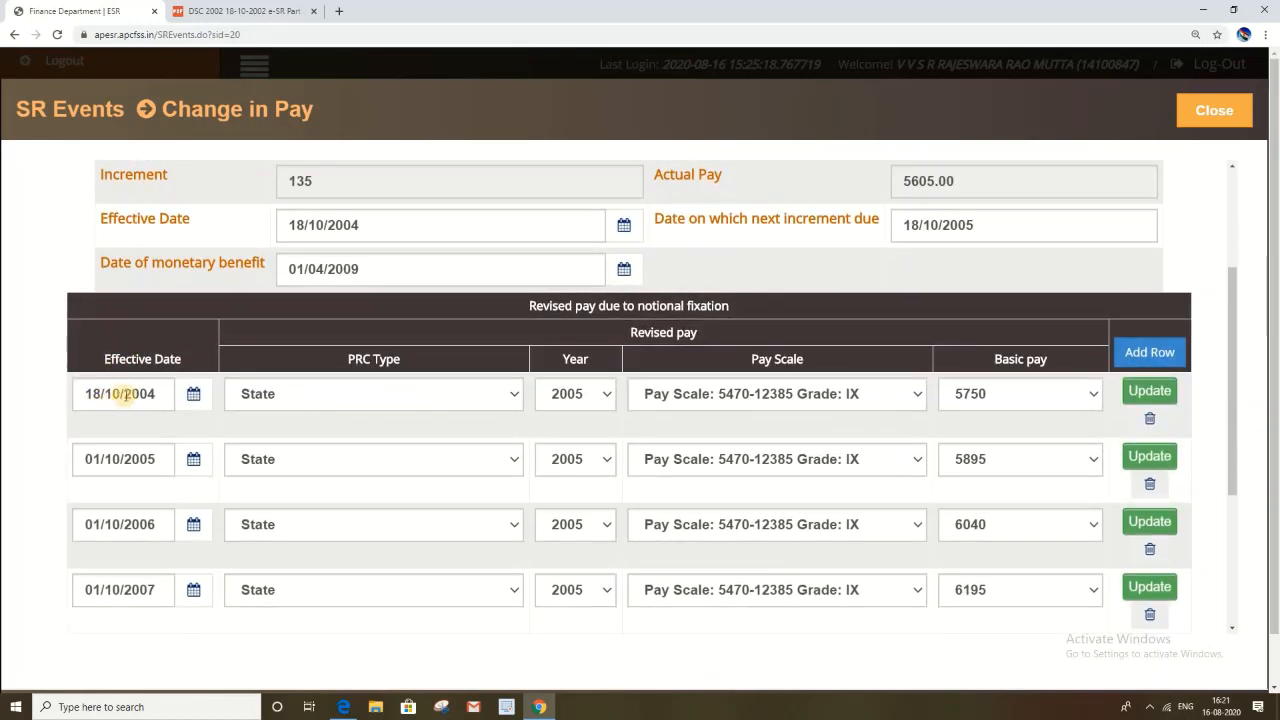
{"action": "scroll", "coordinate": [531, 391], "scroll_direction": "down", "scroll_amount": 1}
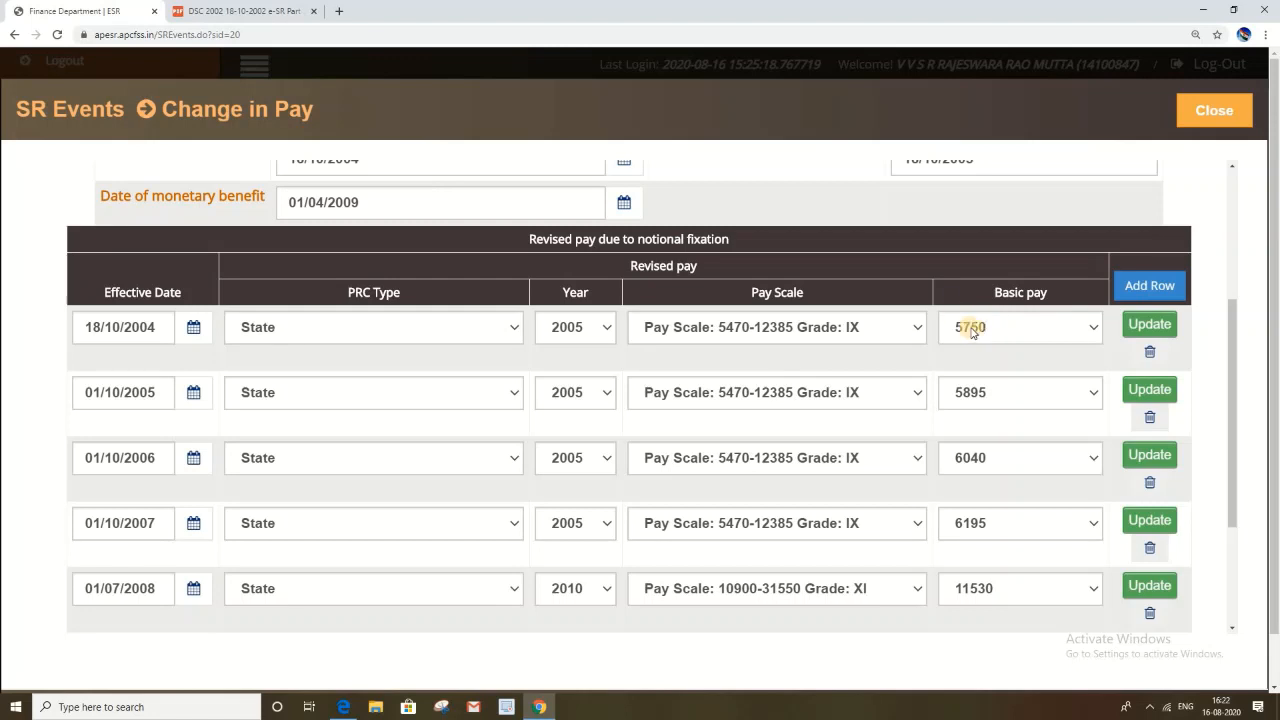
{"action": "scroll", "coordinate": [951, 317], "scroll_direction": "up", "scroll_amount": 3}
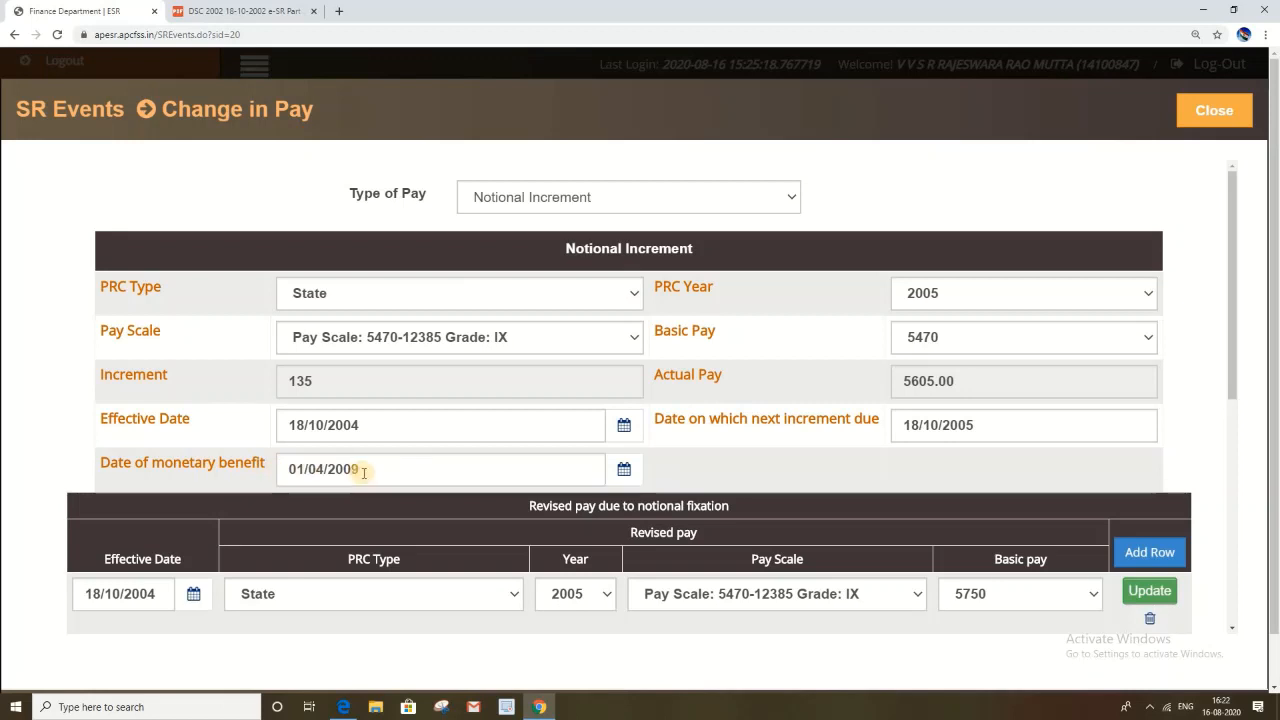
{"action": "scroll", "coordinate": [489, 512], "scroll_direction": "down", "scroll_amount": 1}
{"action": "scroll", "coordinate": [489, 512], "scroll_direction": "down", "scroll_amount": 1}
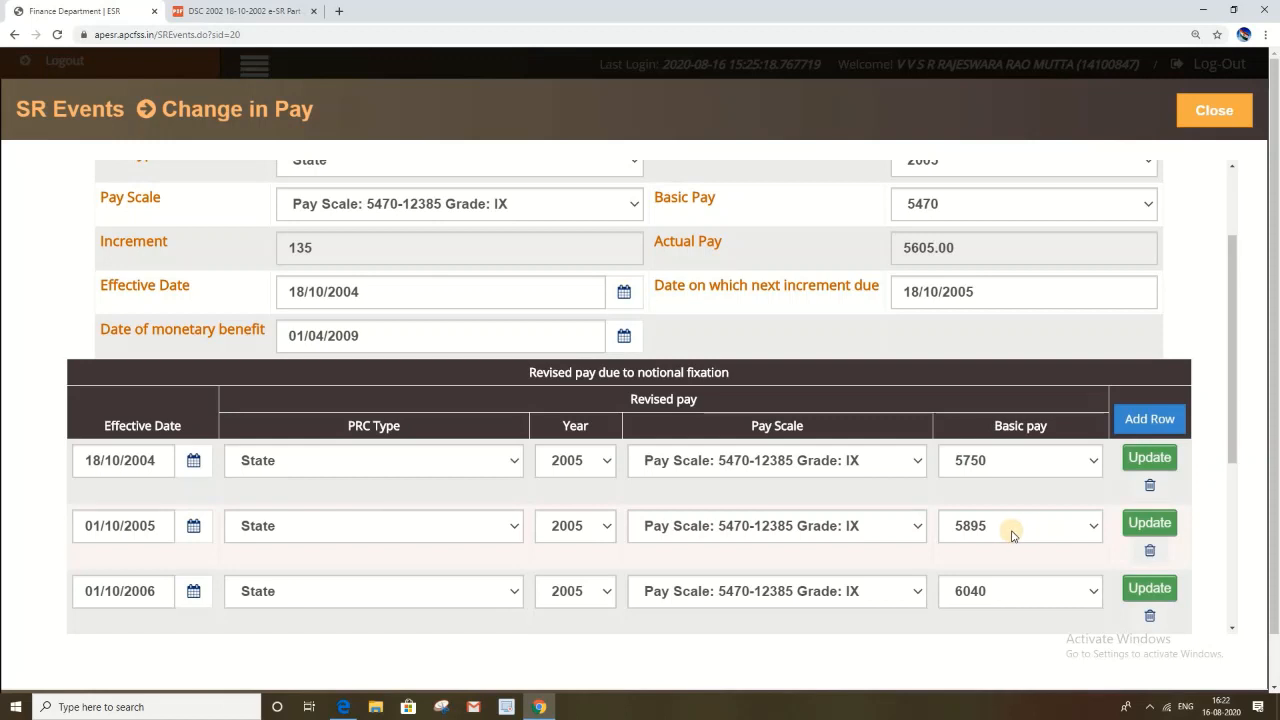
{"action": "scroll", "coordinate": [1011, 535], "scroll_direction": "up", "scroll_amount": 1}
{"action": "scroll", "coordinate": [1011, 550], "scroll_direction": "down", "scroll_amount": 1}
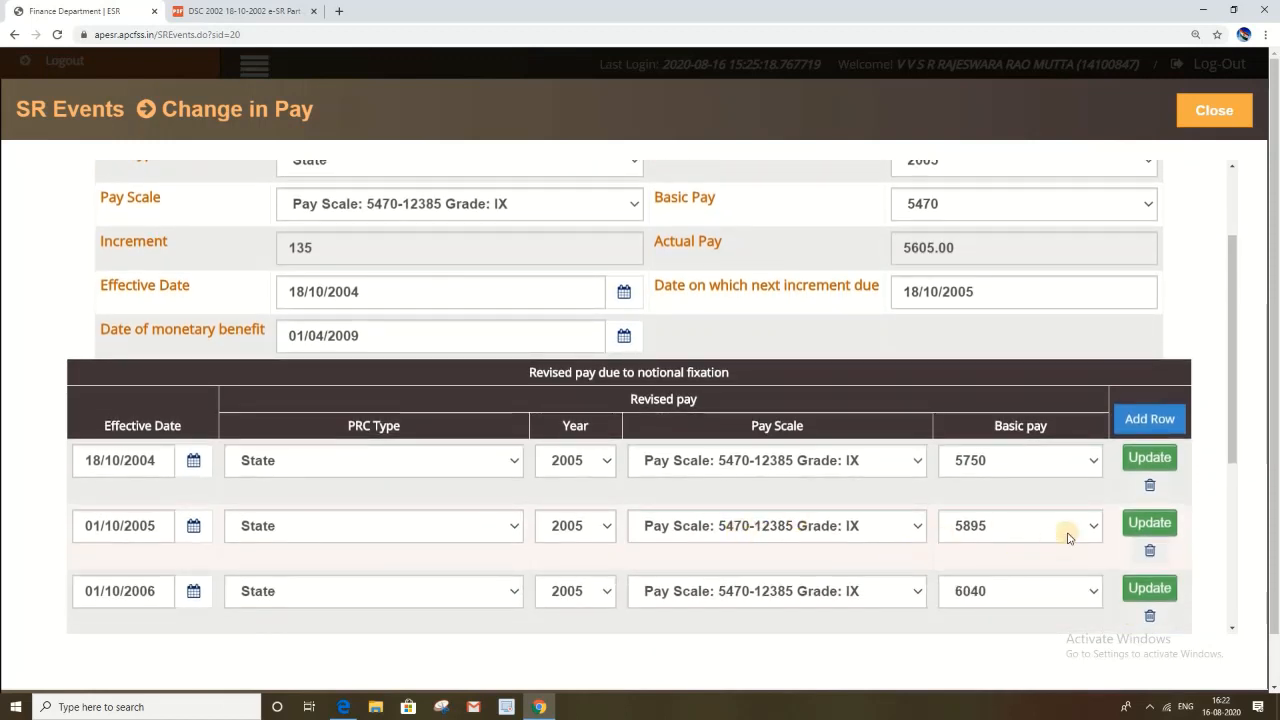
{"action": "scroll", "coordinate": [1074, 533], "scroll_direction": "down", "scroll_amount": 1}
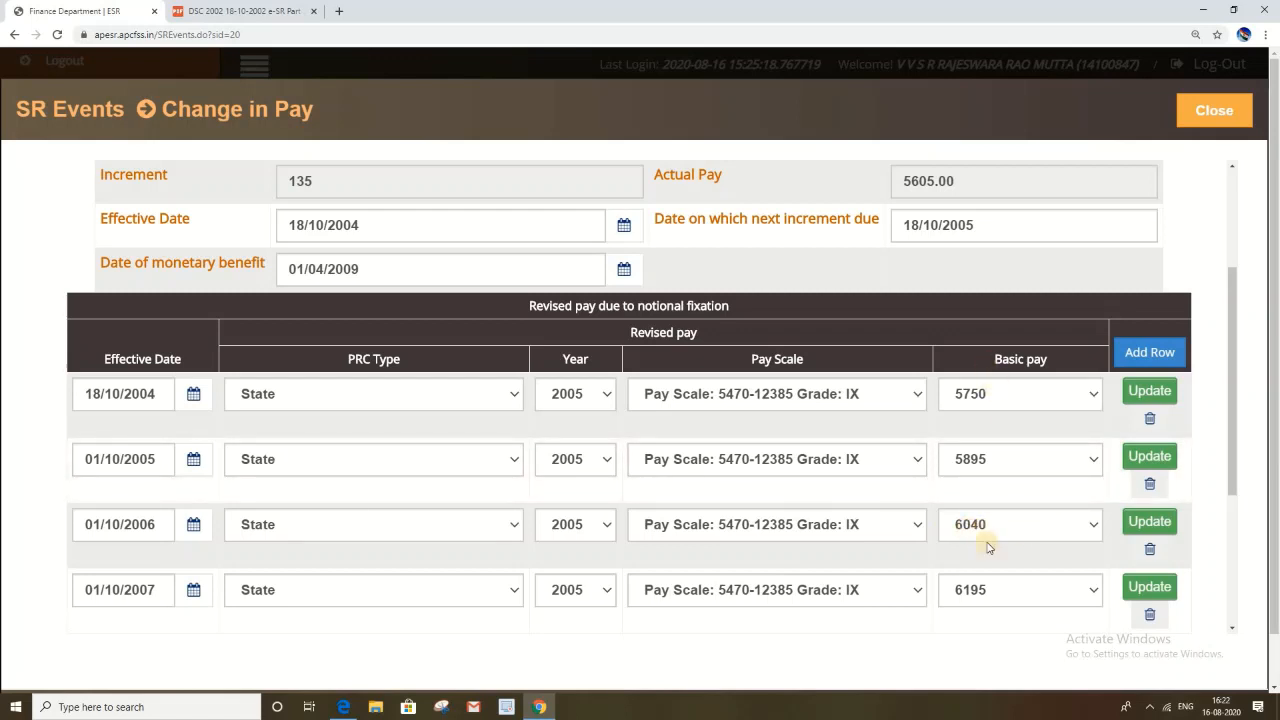
{"action": "scroll", "coordinate": [457, 443], "scroll_direction": "down", "scroll_amount": 2}
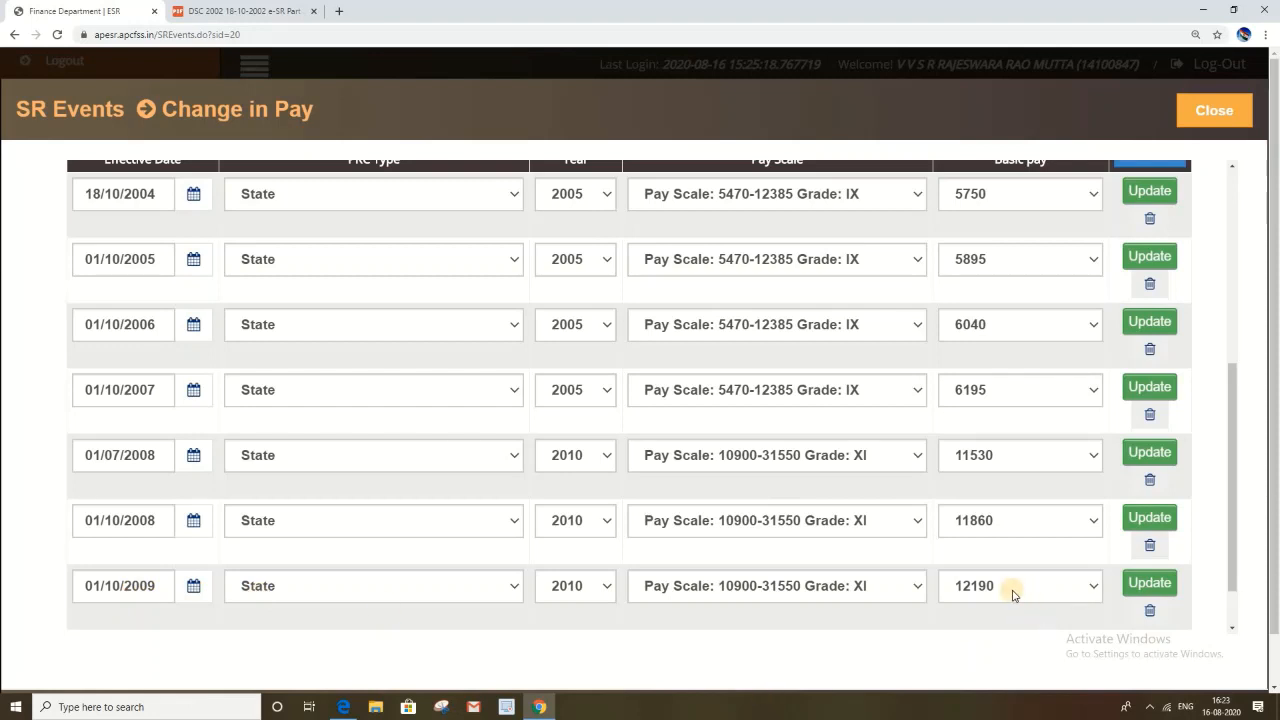
{"action": "scroll", "coordinate": [1010, 592], "scroll_direction": "down", "scroll_amount": 1}
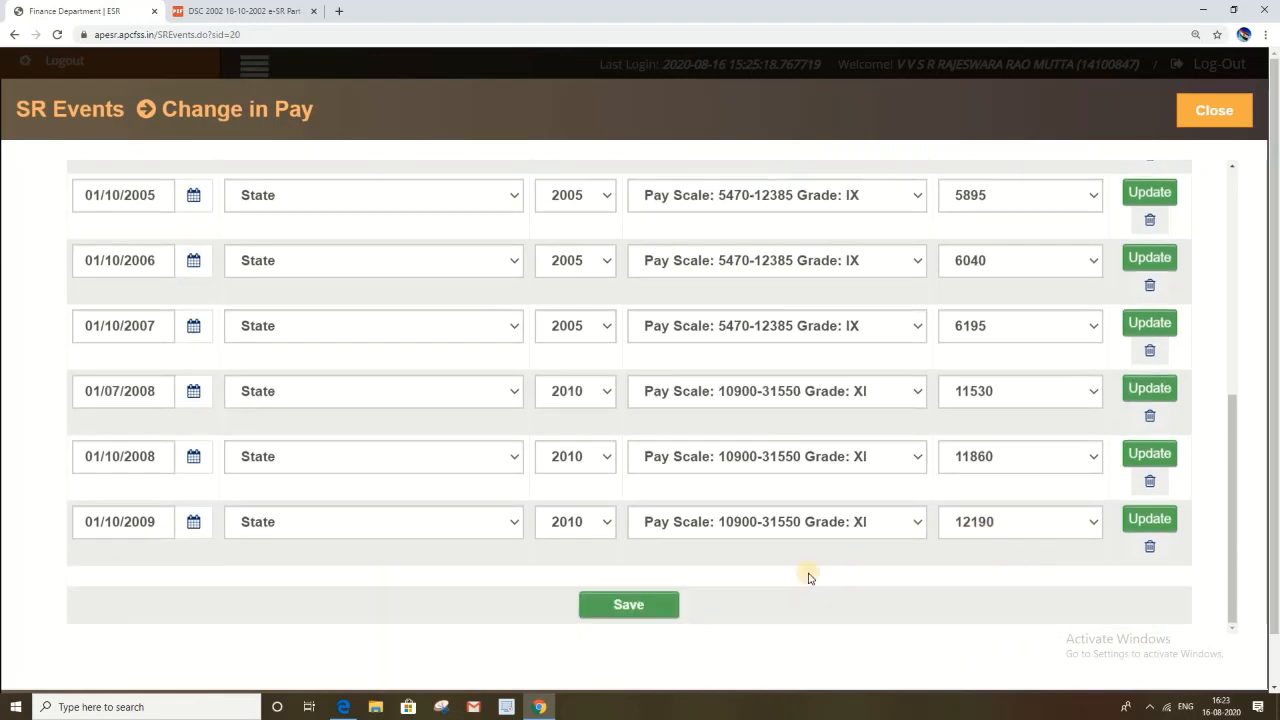
{"action": "scroll", "coordinate": [786, 566], "scroll_direction": "up", "scroll_amount": 5}
{"action": "scroll", "coordinate": [794, 571], "scroll_direction": "down", "scroll_amount": 4}
{"action": "scroll", "coordinate": [797, 566], "scroll_direction": "down", "scroll_amount": 2}
{"action": "scroll", "coordinate": [314, 326], "scroll_direction": "down", "scroll_amount": 1}
{"action": "scroll", "coordinate": [325, 335], "scroll_direction": "up", "scroll_amount": 5}
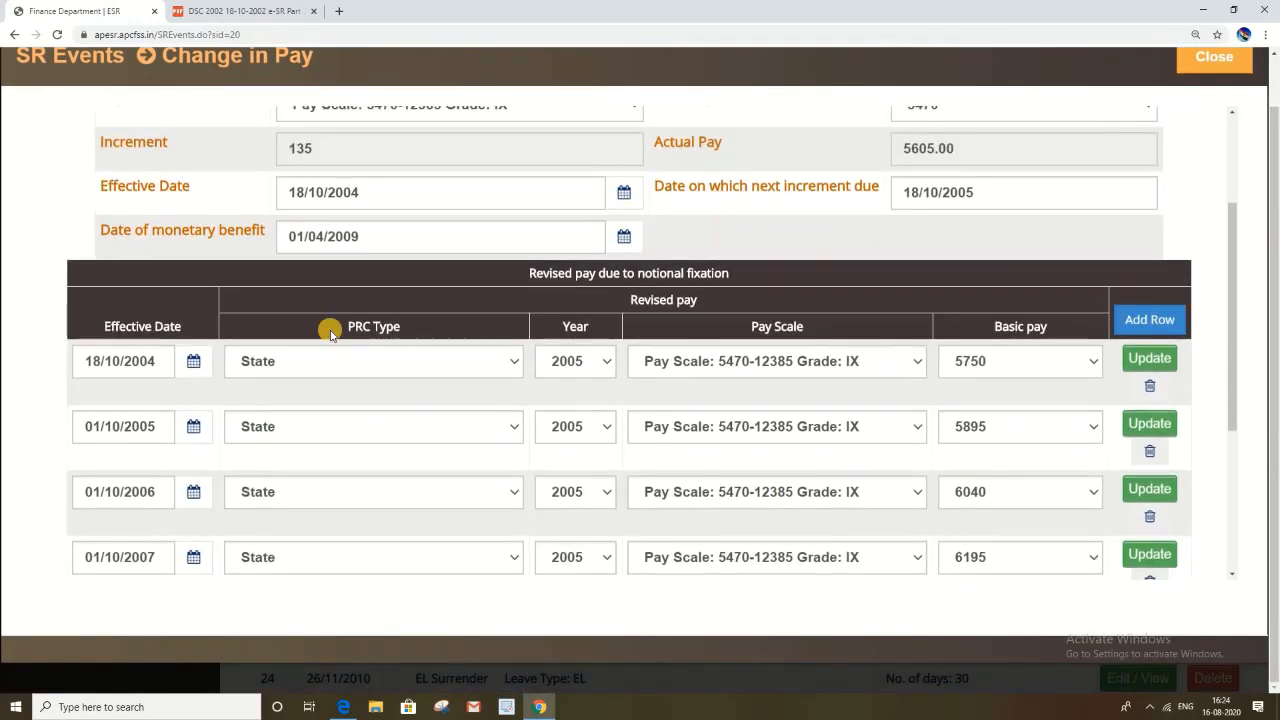
{"action": "scroll", "coordinate": [760, 405], "scroll_direction": "down", "scroll_amount": 3}
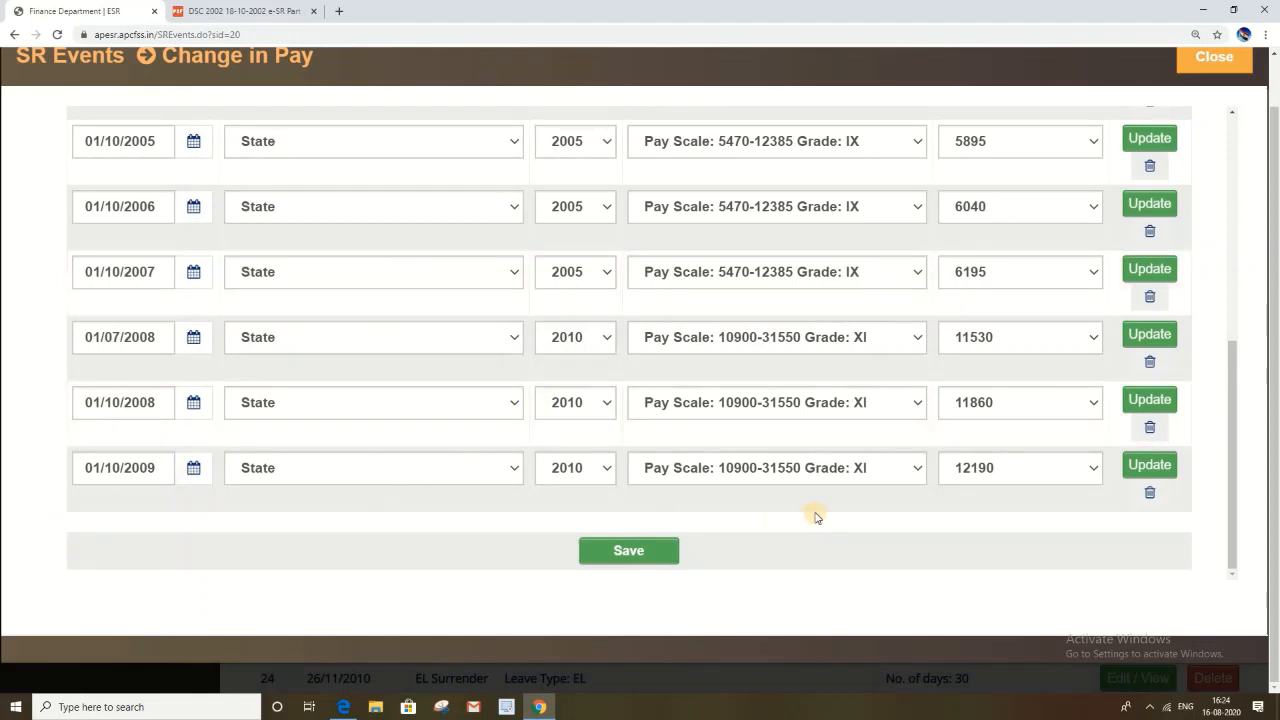
Step: Go over the revised pay rows due to notional fixation once more and close the Change in Pay form
{"action": "left_click", "coordinate": [630, 552]}
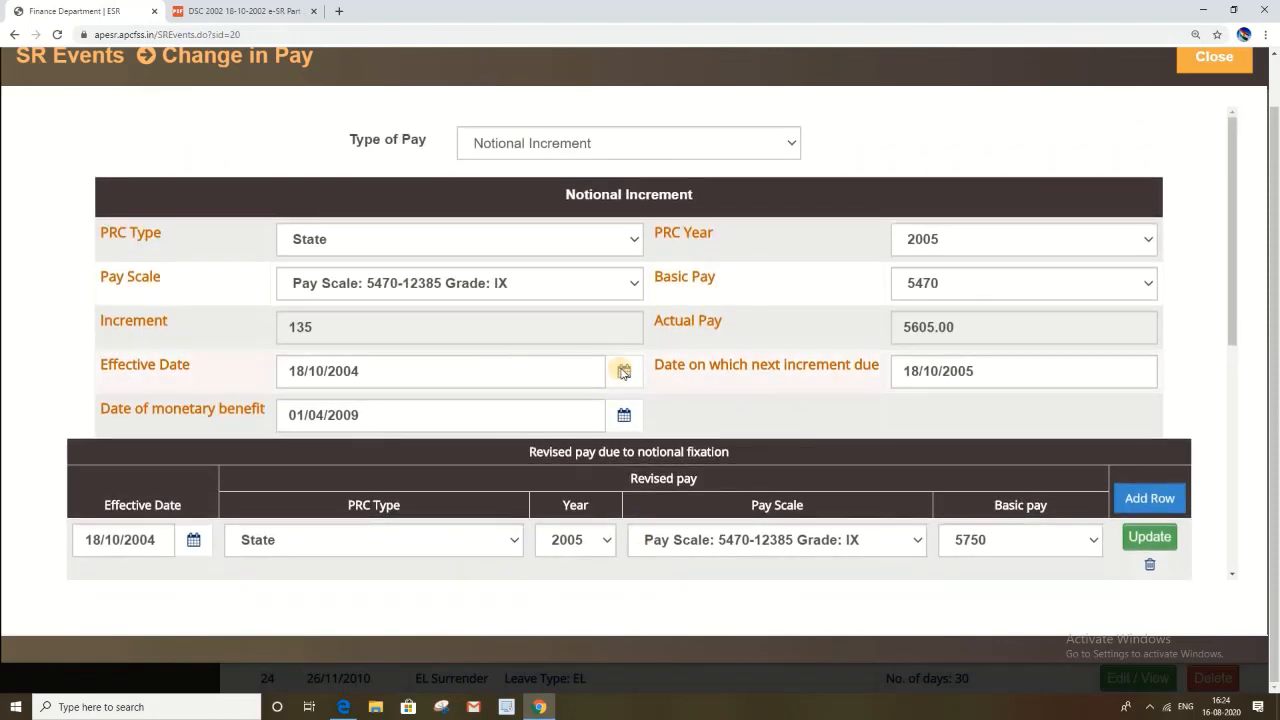
{"action": "scroll", "coordinate": [800, 350], "scroll_direction": "down", "scroll_amount": 3}
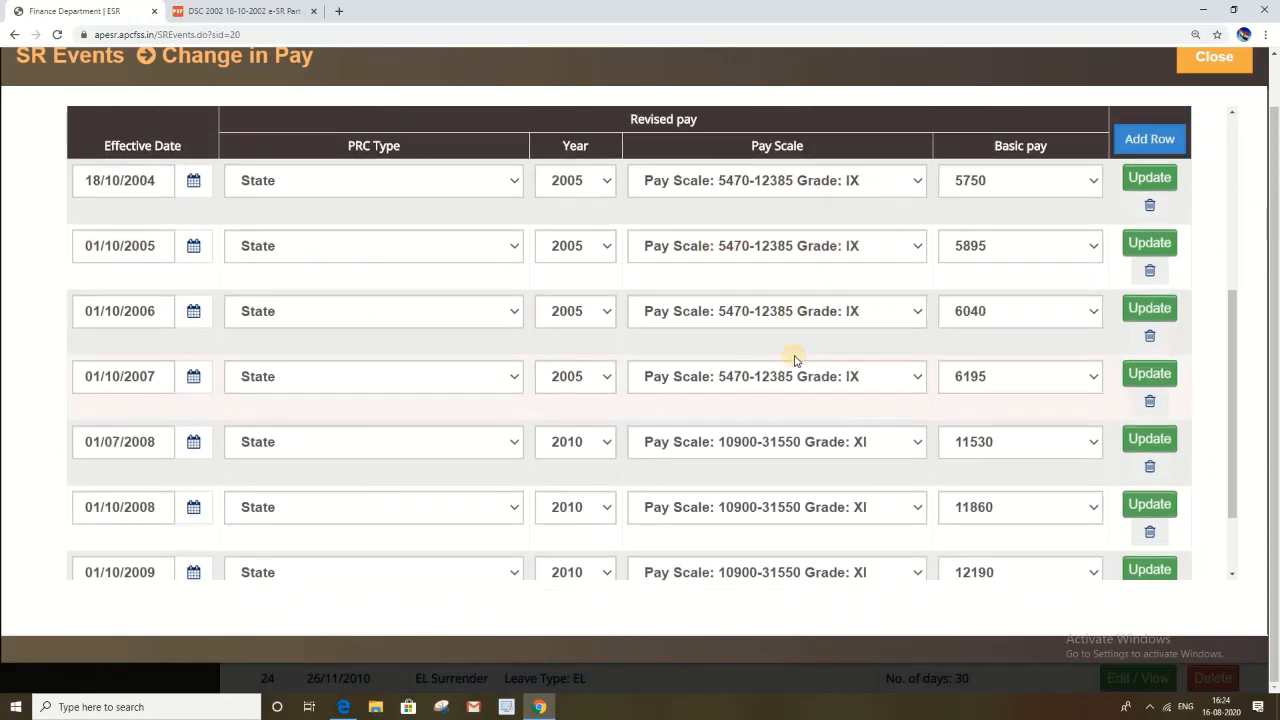
{"action": "scroll", "coordinate": [795, 360], "scroll_direction": "down", "scroll_amount": 2}
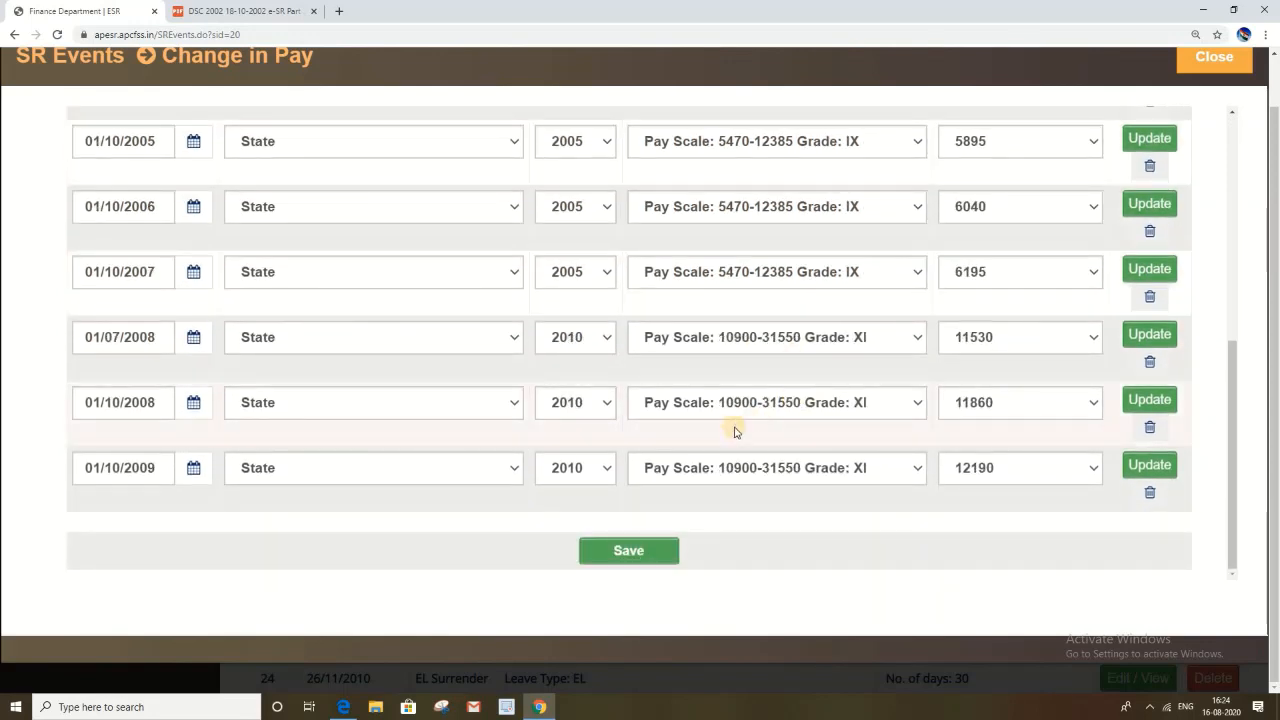
{"action": "scroll", "coordinate": [597, 405], "scroll_direction": "up", "scroll_amount": 5}
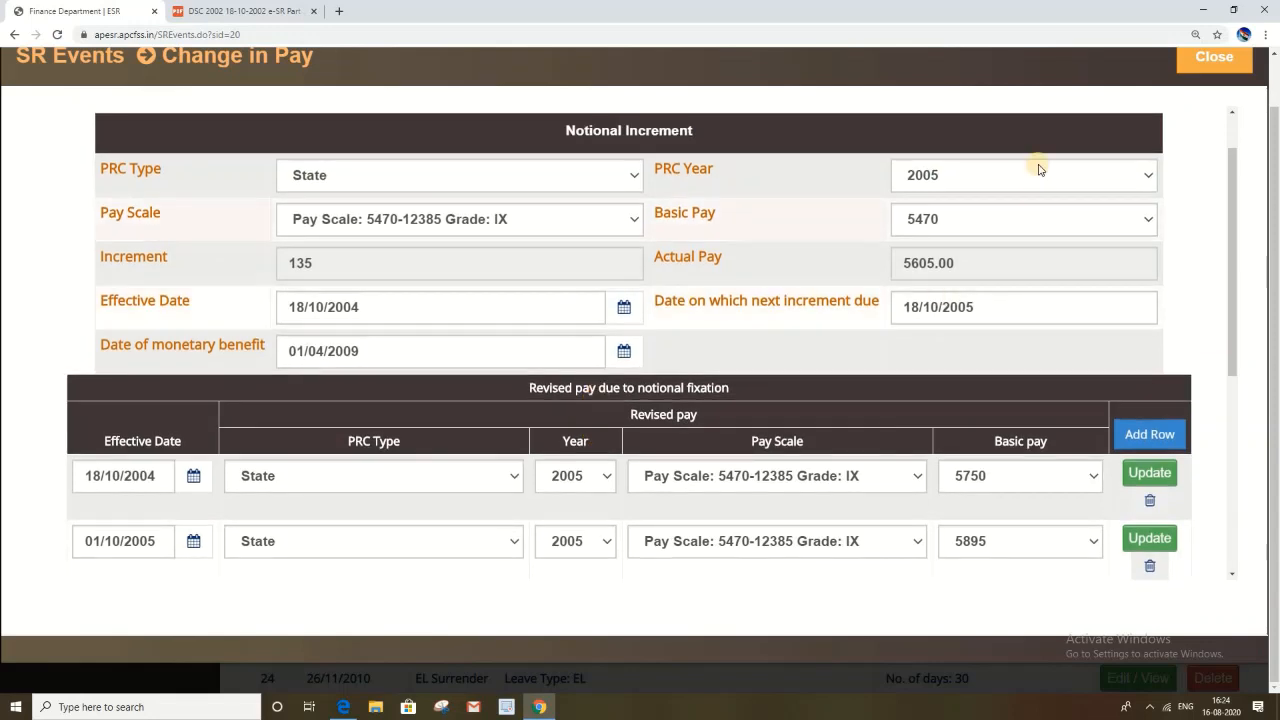
{"action": "left_click", "coordinate": [1206, 65]}
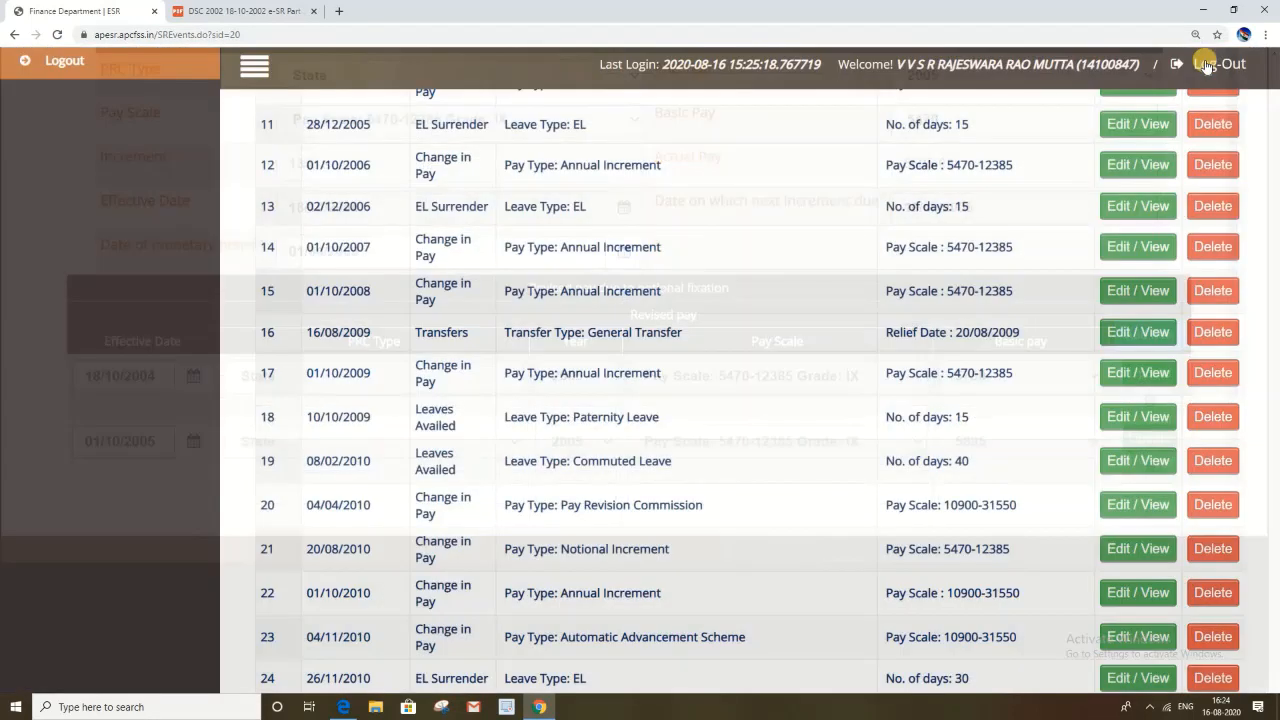
Step: Look through the SR events list for the recorded pay changes and open the event date calendar of the new event entry
{"action": "scroll", "coordinate": [882, 285], "scroll_direction": "down", "scroll_amount": 4}
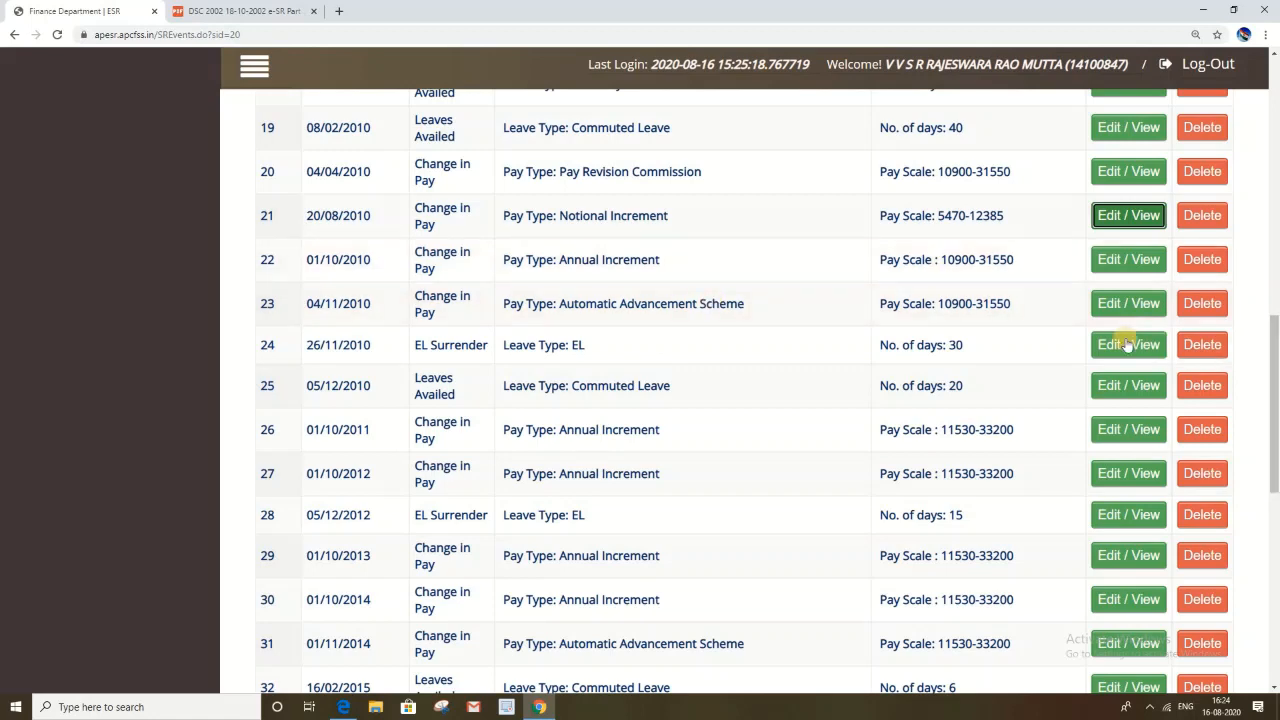
{"action": "scroll", "coordinate": [1040, 336], "scroll_direction": "up", "scroll_amount": 2}
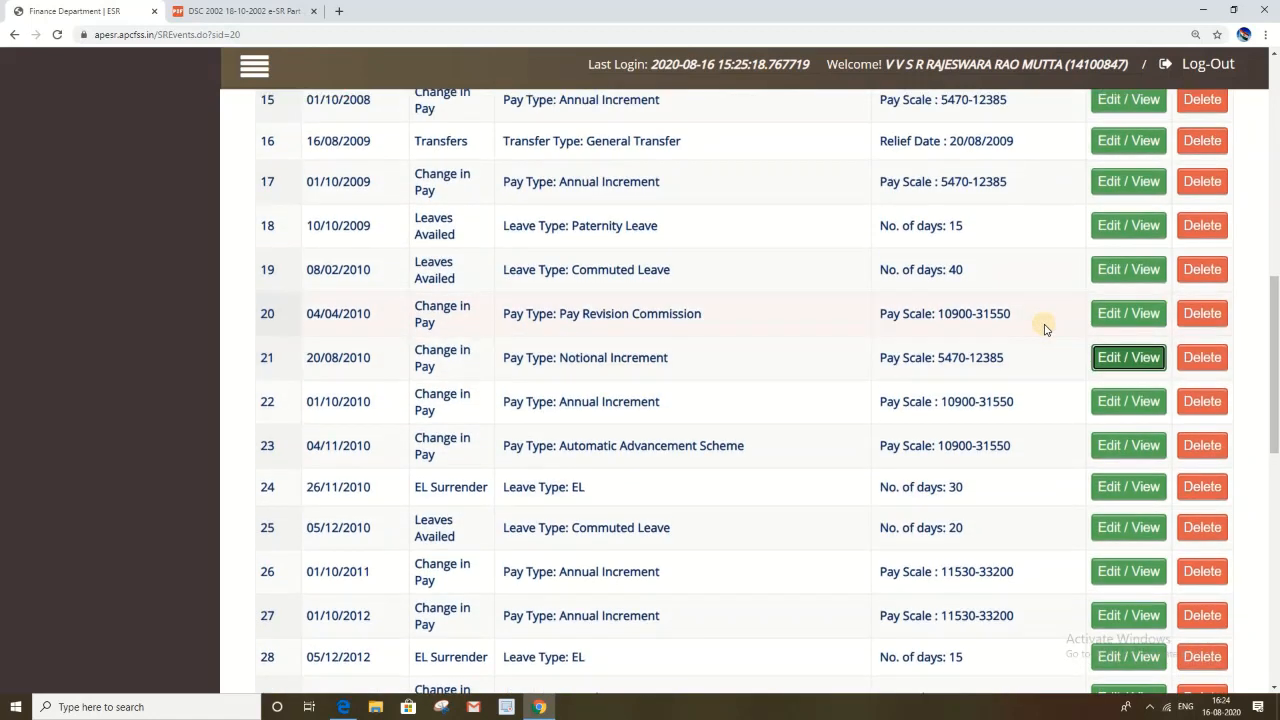
{"action": "scroll", "coordinate": [1040, 330], "scroll_direction": "up", "scroll_amount": 2}
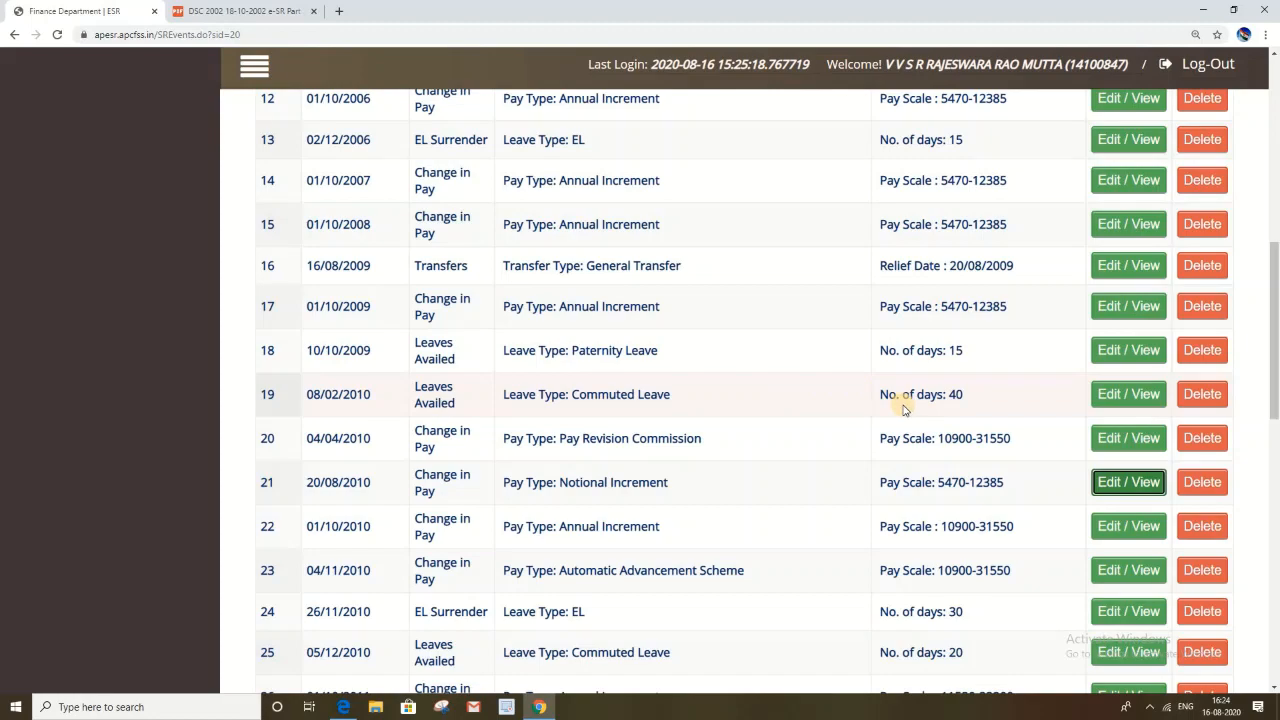
{"action": "scroll", "coordinate": [912, 404], "scroll_direction": "up", "scroll_amount": 10}
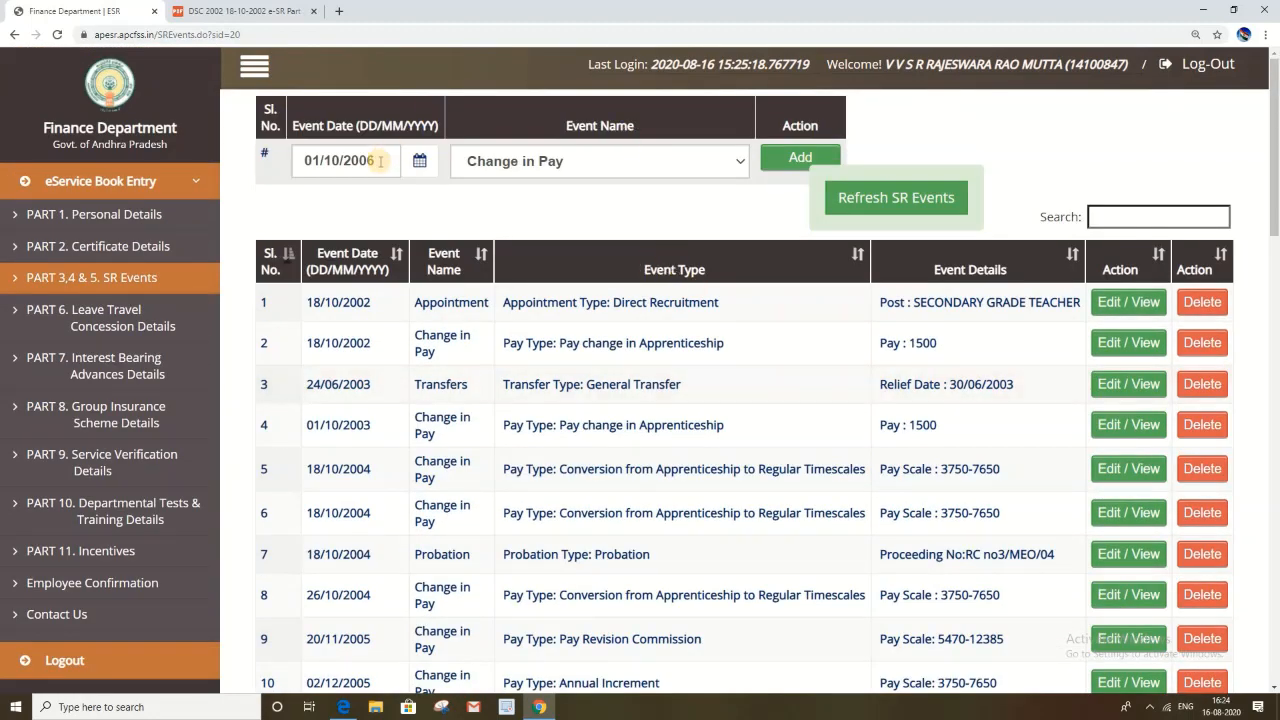
{"action": "left_click", "coordinate": [380, 161]}
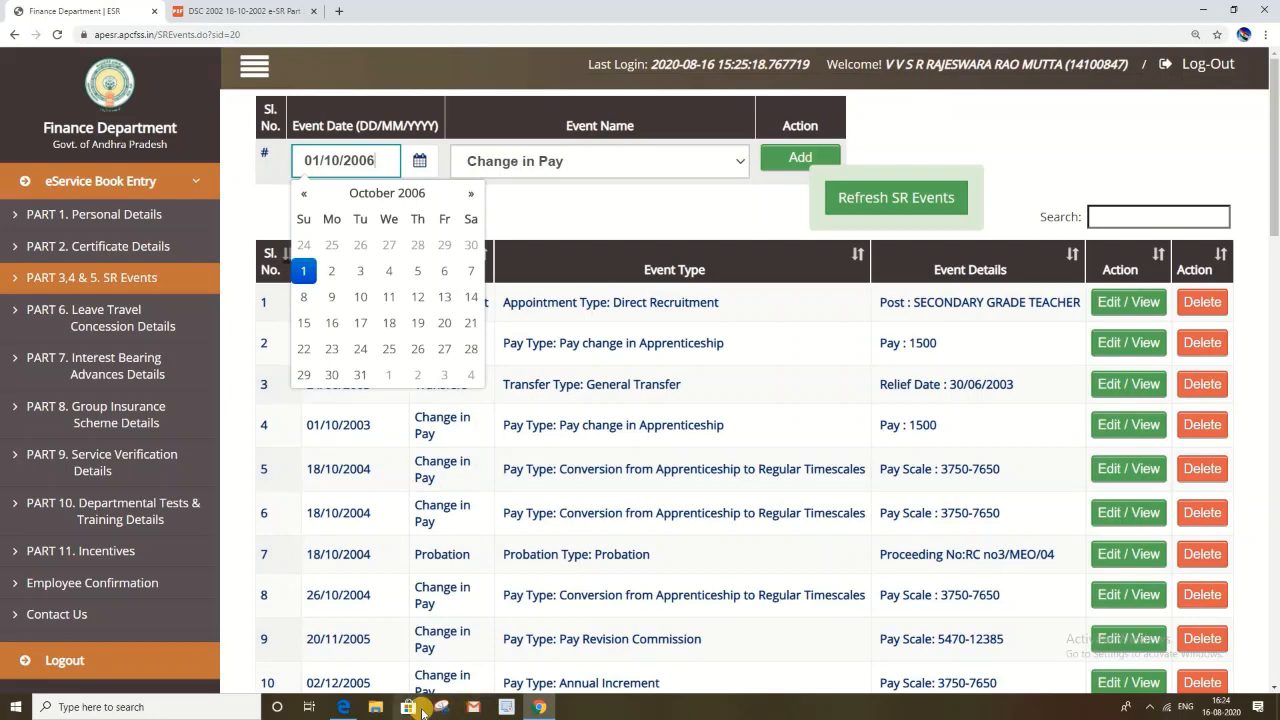
Step: Switch to the DSC 2002 Change in Pay PDF and examine its effective dates, monetary benefit dates, pay and pay scales for all events
{"action": "left_click", "coordinate": [269, 14]}
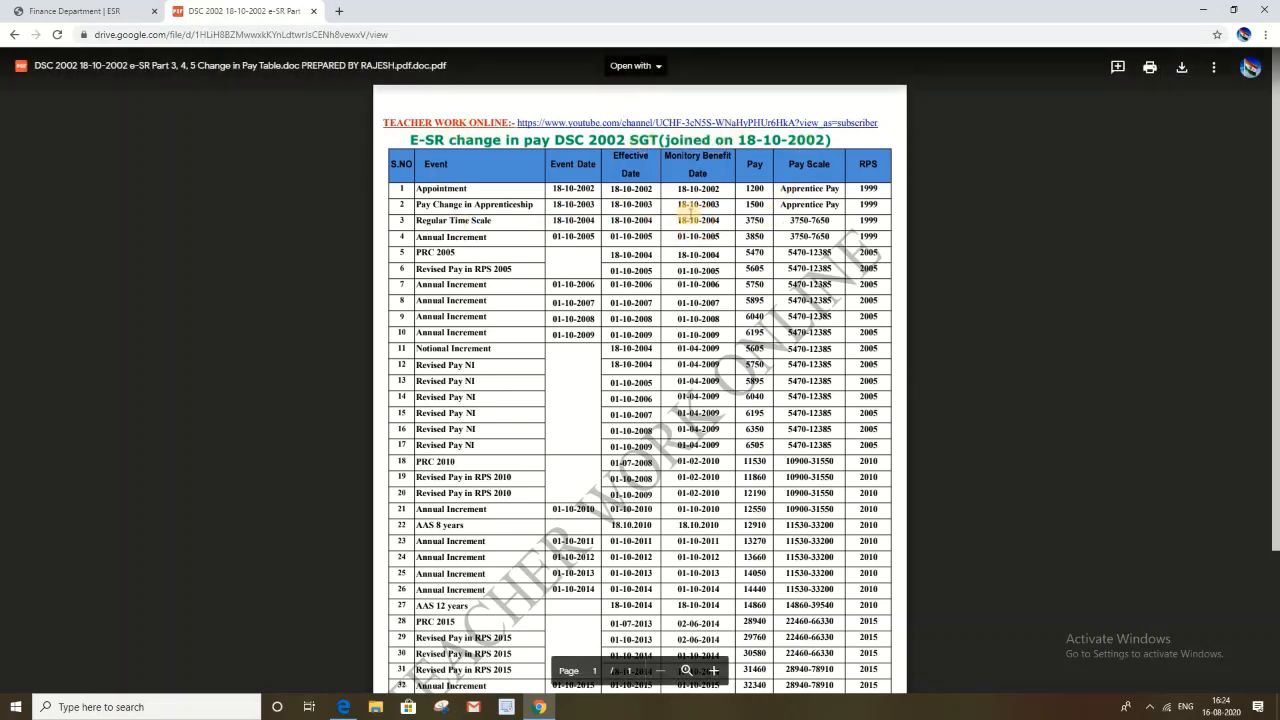
{"action": "scroll", "coordinate": [685, 220], "scroll_direction": "down", "scroll_amount": 3}
{"action": "scroll", "coordinate": [697, 294], "scroll_direction": "up", "scroll_amount": 3}
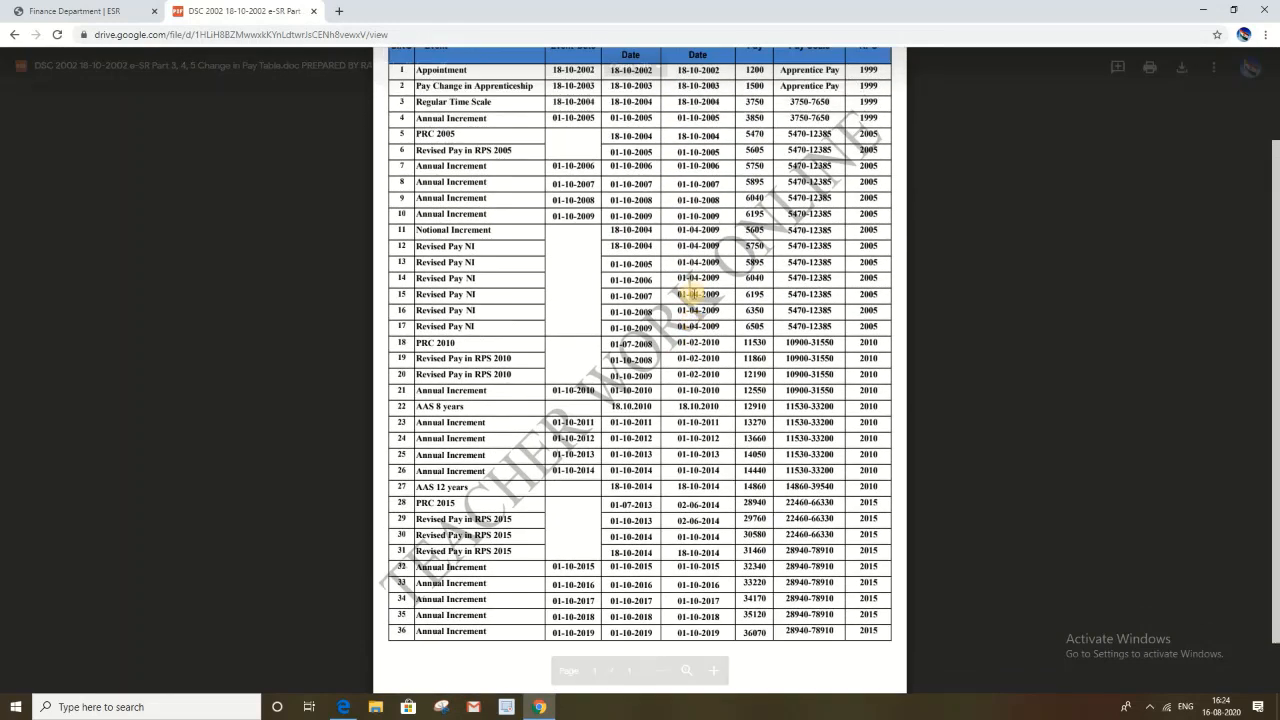
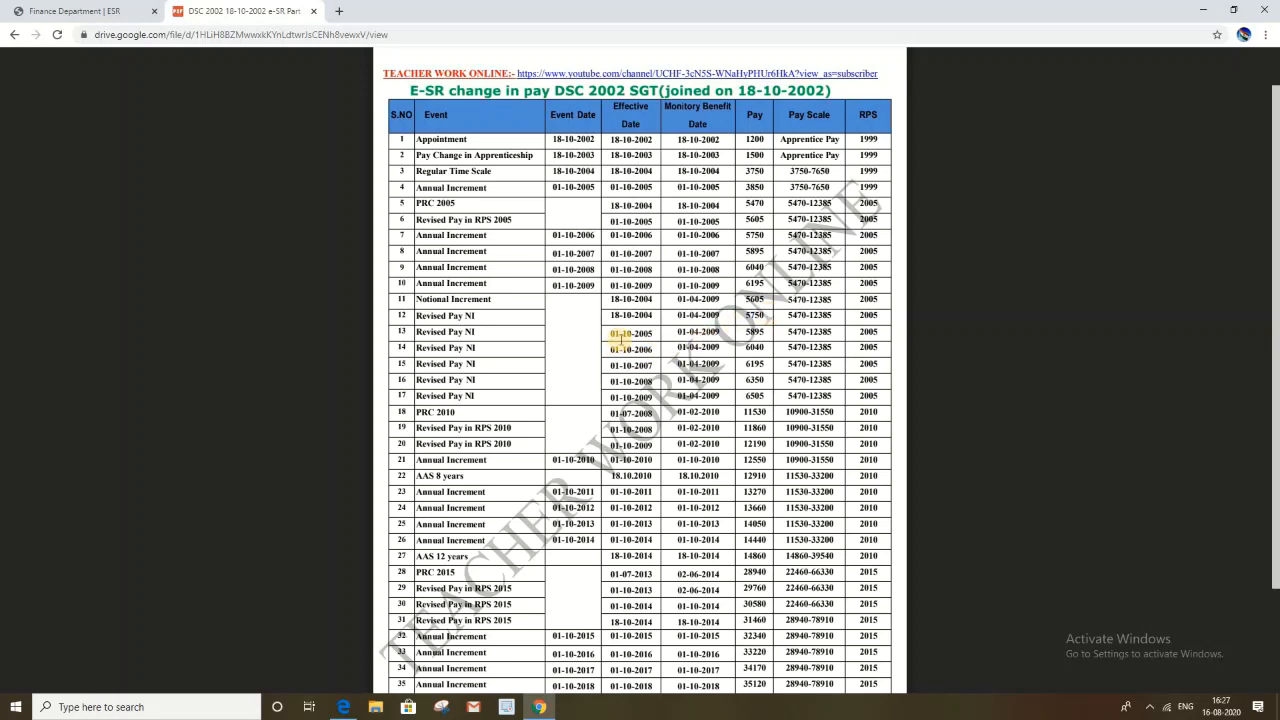
{"action": "scroll", "coordinate": [623, 340], "scroll_direction": "down", "scroll_amount": 1}
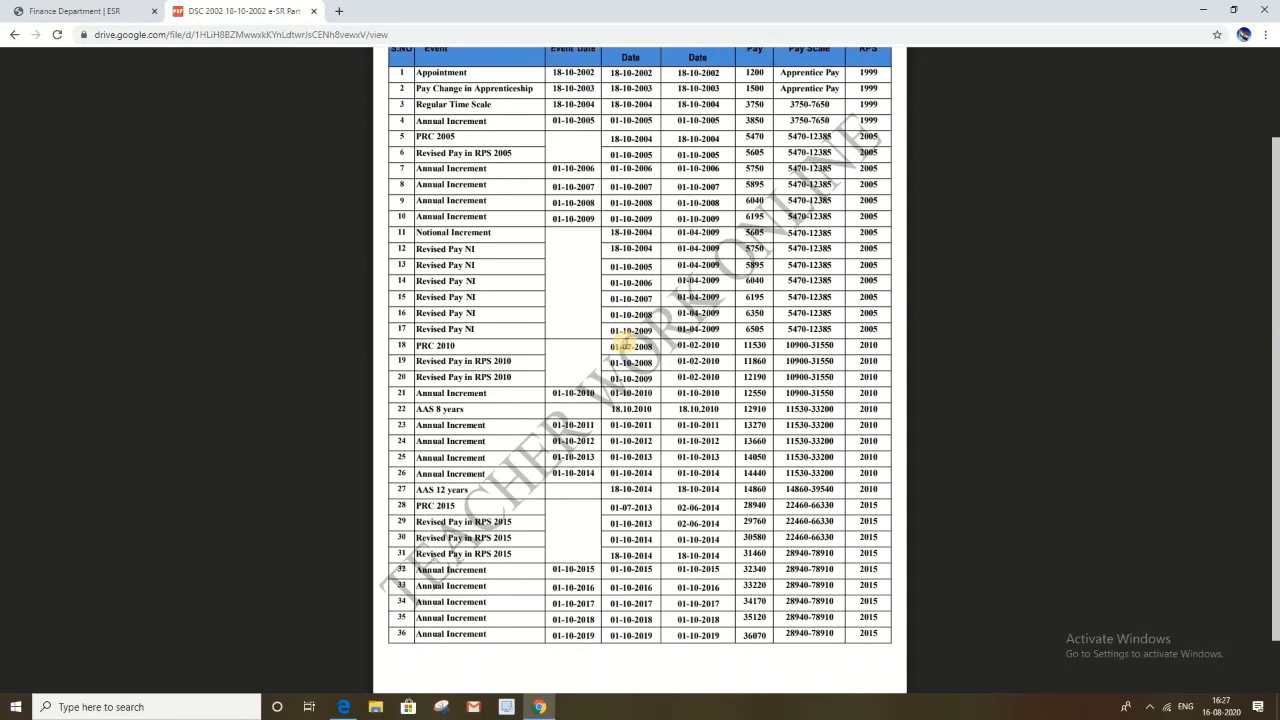
{"action": "scroll", "coordinate": [623, 342], "scroll_direction": "up", "scroll_amount": 1}
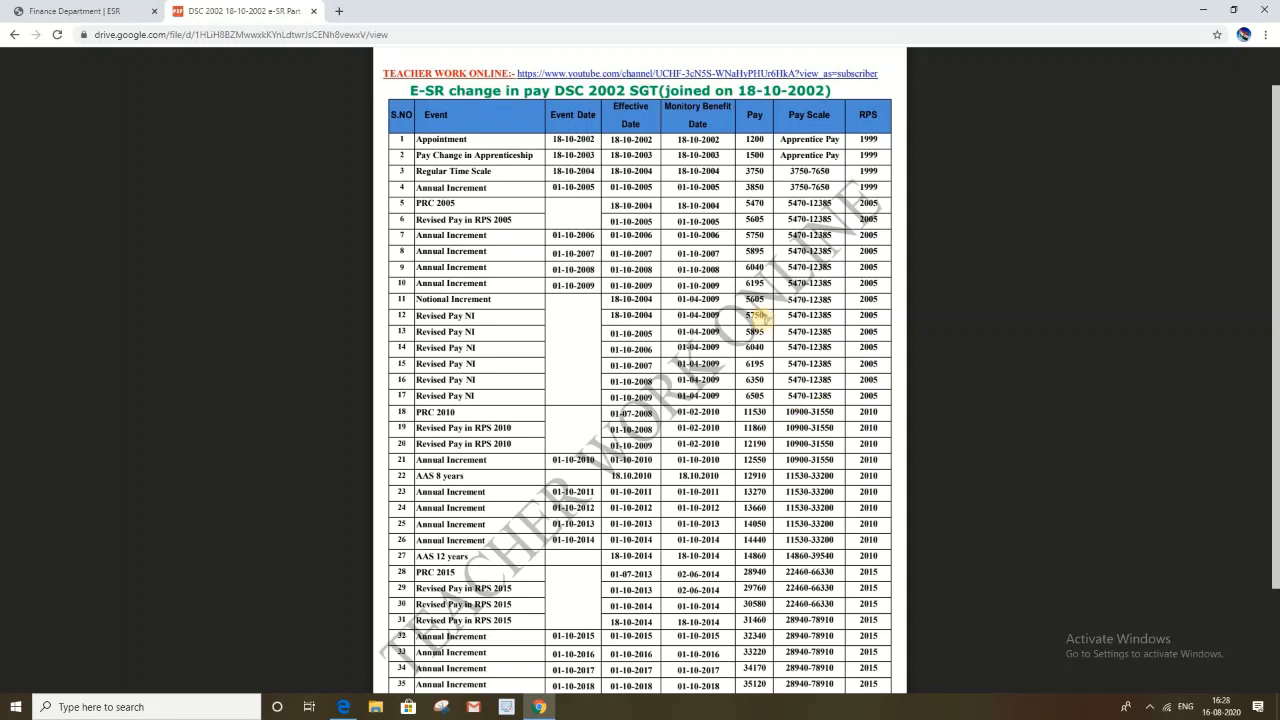
{"action": "scroll", "coordinate": [790, 366], "scroll_direction": "down", "scroll_amount": 1}
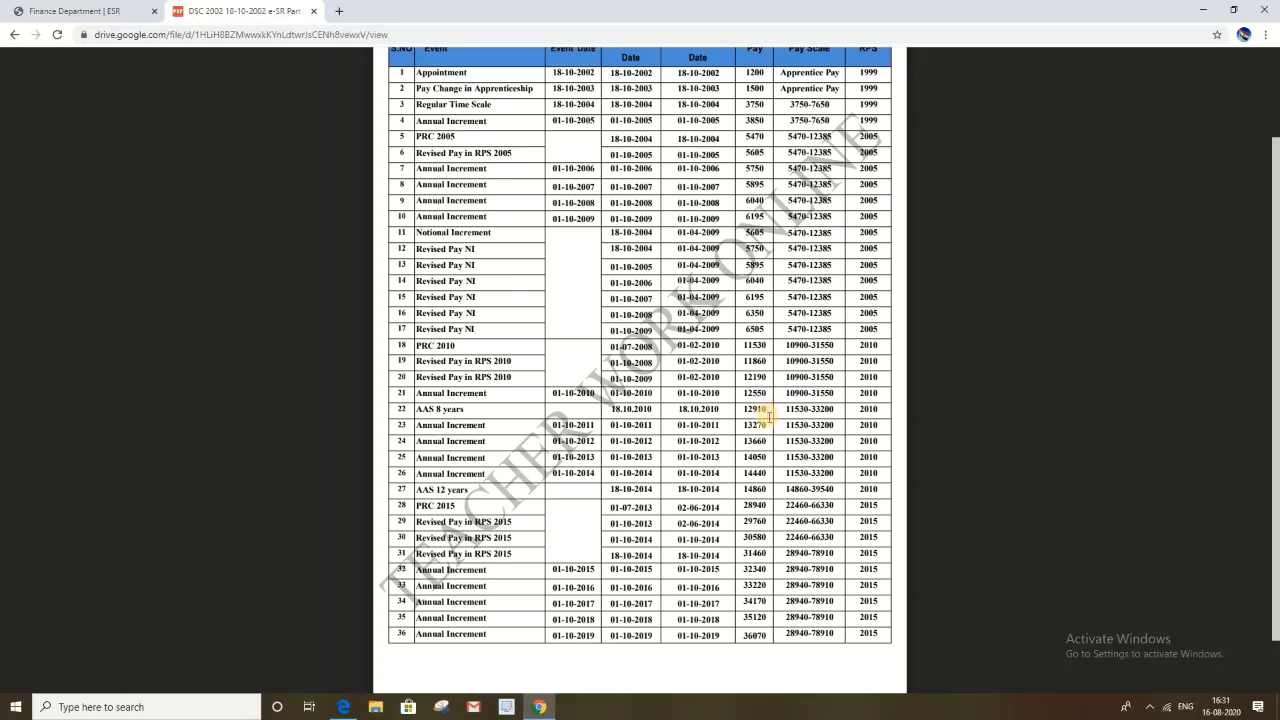
{"action": "scroll", "coordinate": [770, 412], "scroll_direction": "down", "scroll_amount": 1}
{"action": "scroll", "coordinate": [790, 412], "scroll_direction": "up", "scroll_amount": 5}
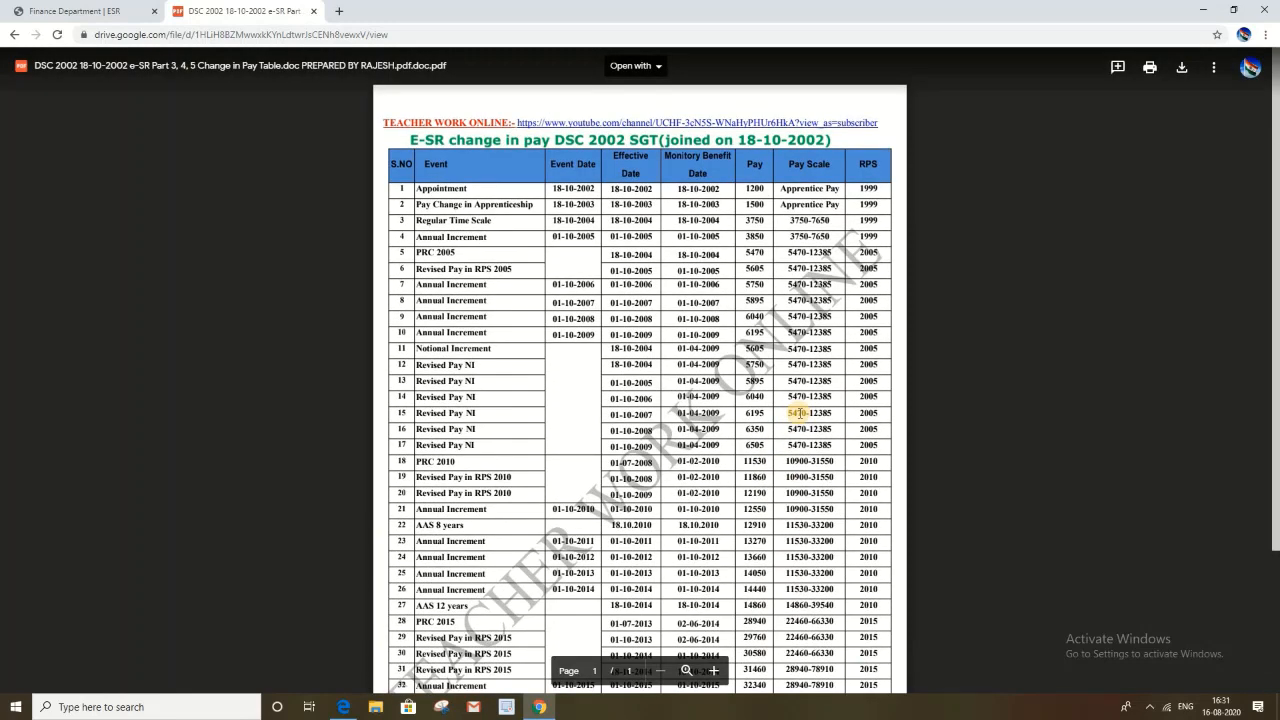